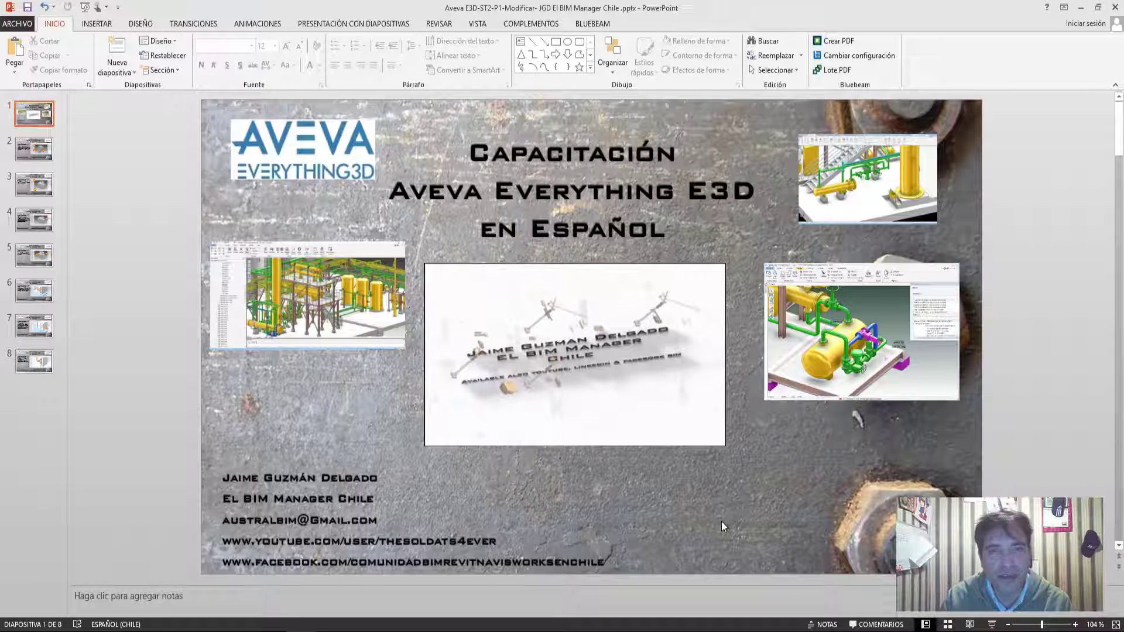
- Advance the PowerPoint deck past the Aveva Everything E3D title slide to slide 2
scroll(722, 522, "down", 1)
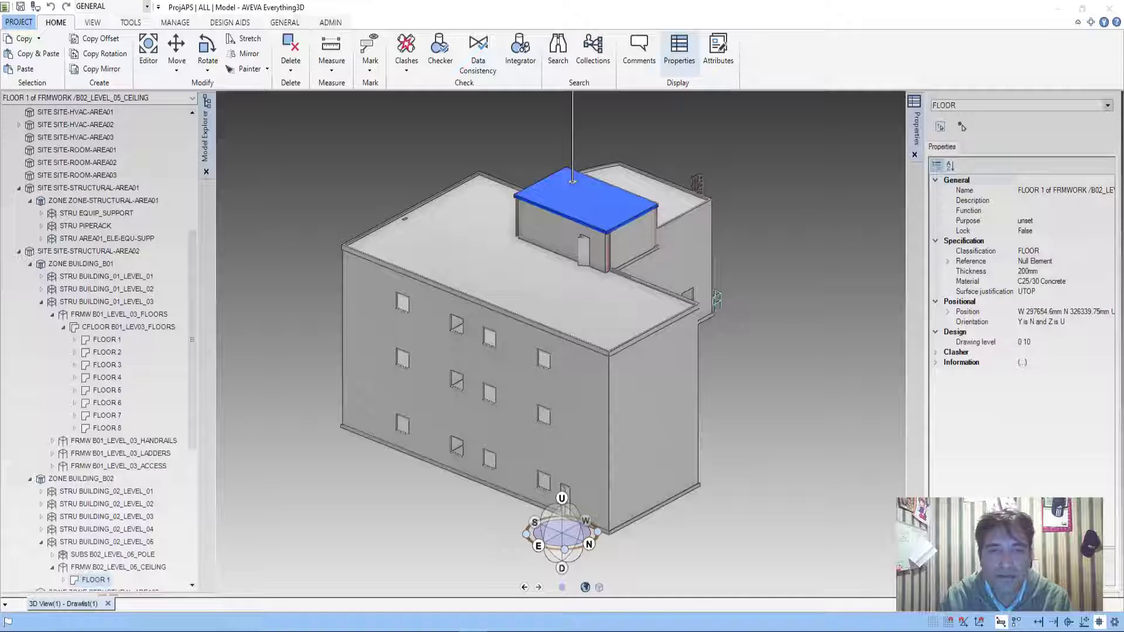
- Orbit, zoom and pan around the multi-storey building to inspect it from several distances
middle_click_drag(568, 338, 548, 355)
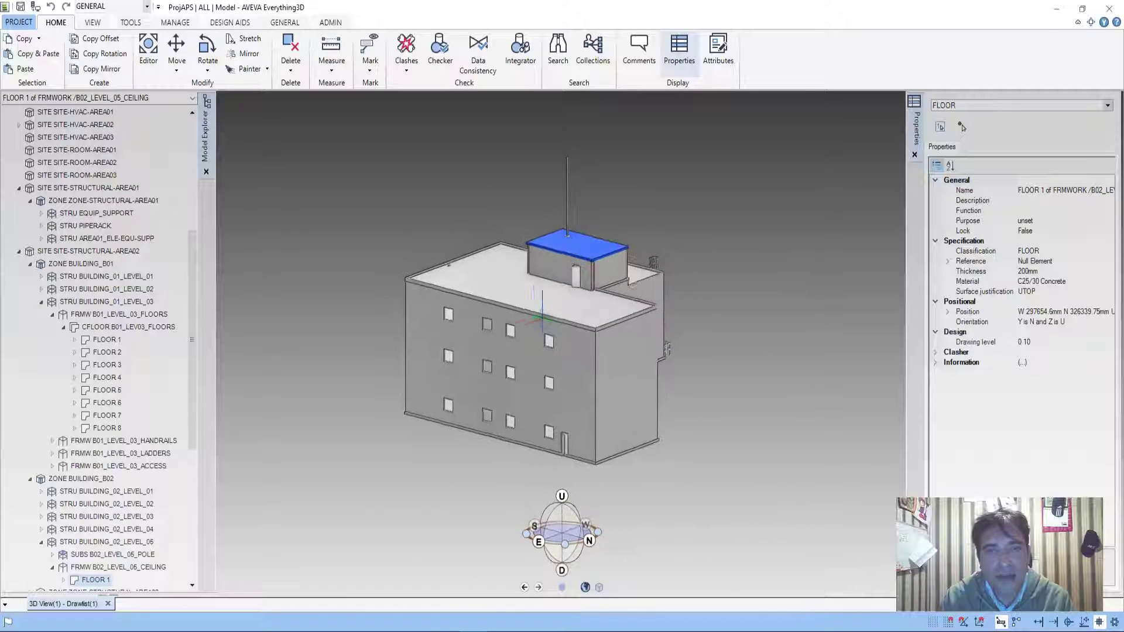
scroll(548, 354, "up", 3)
scroll(497, 336, "up", 3)
scroll(498, 337, "down", 3)
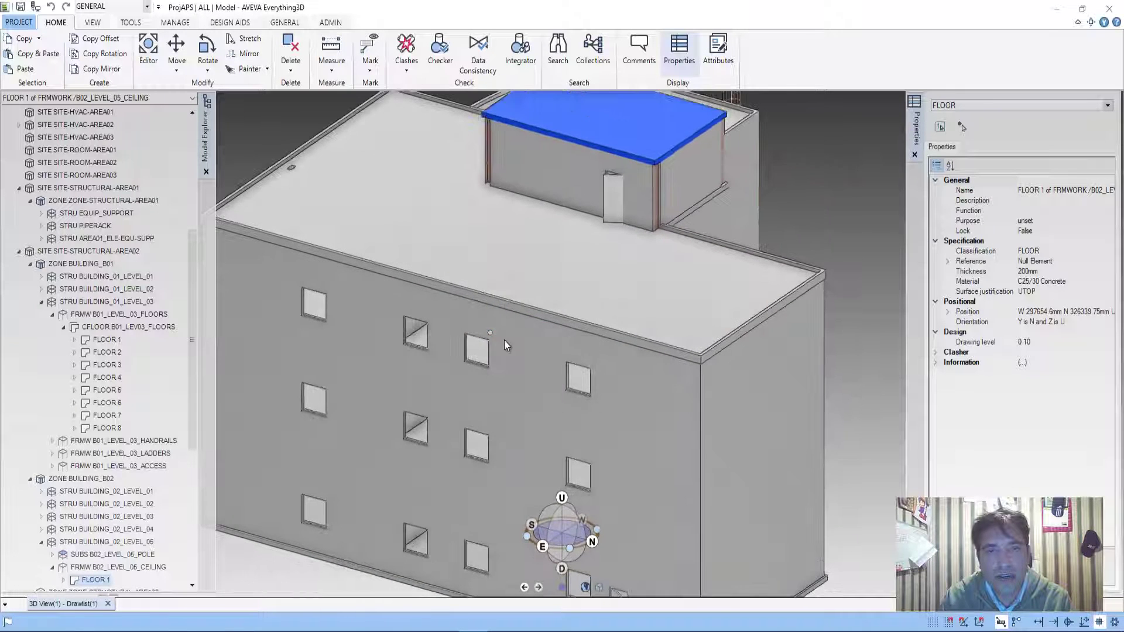
scroll(504, 336, "down", 2)
scroll(515, 335, "down", 2)
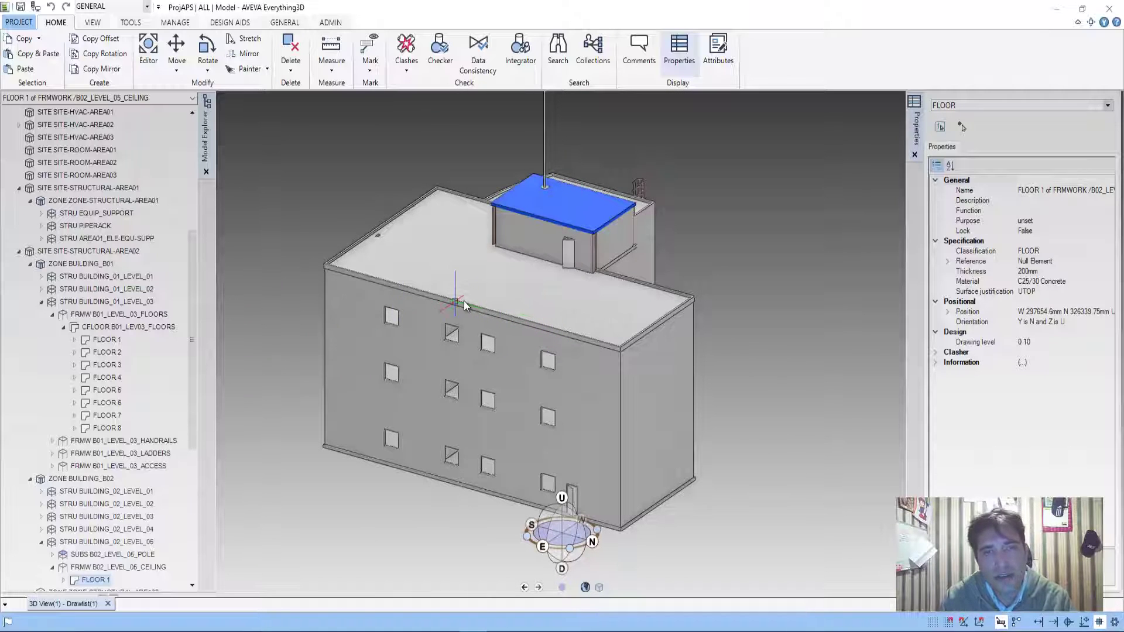
middle_click_drag(590, 310, 618, 306)
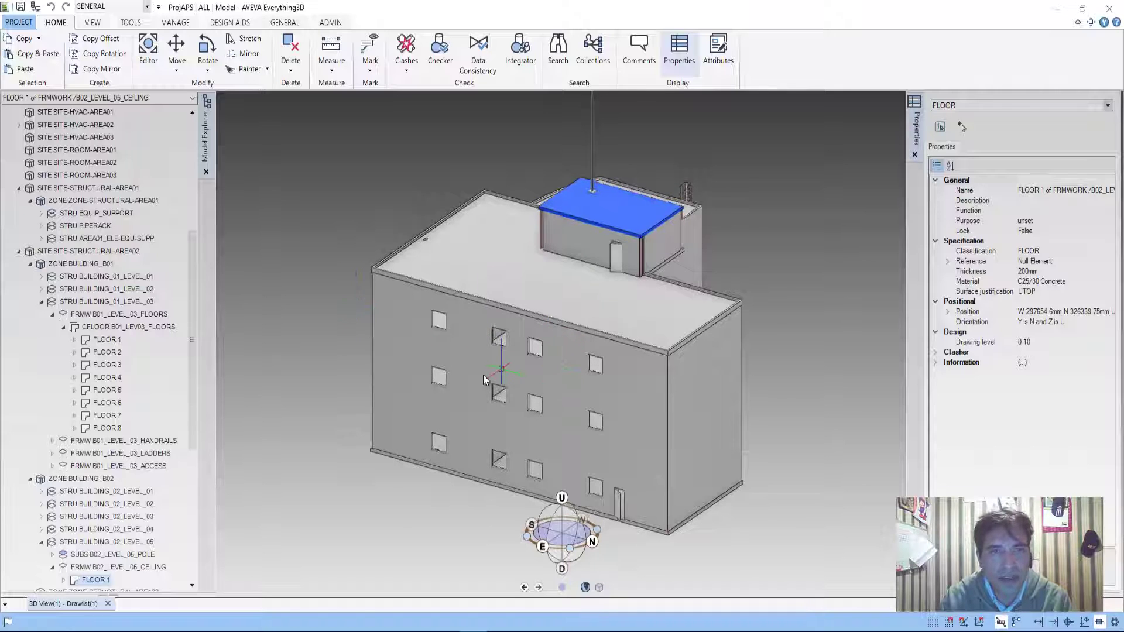
scroll(483, 378, "up", 3)
scroll(465, 345, "down", 3)
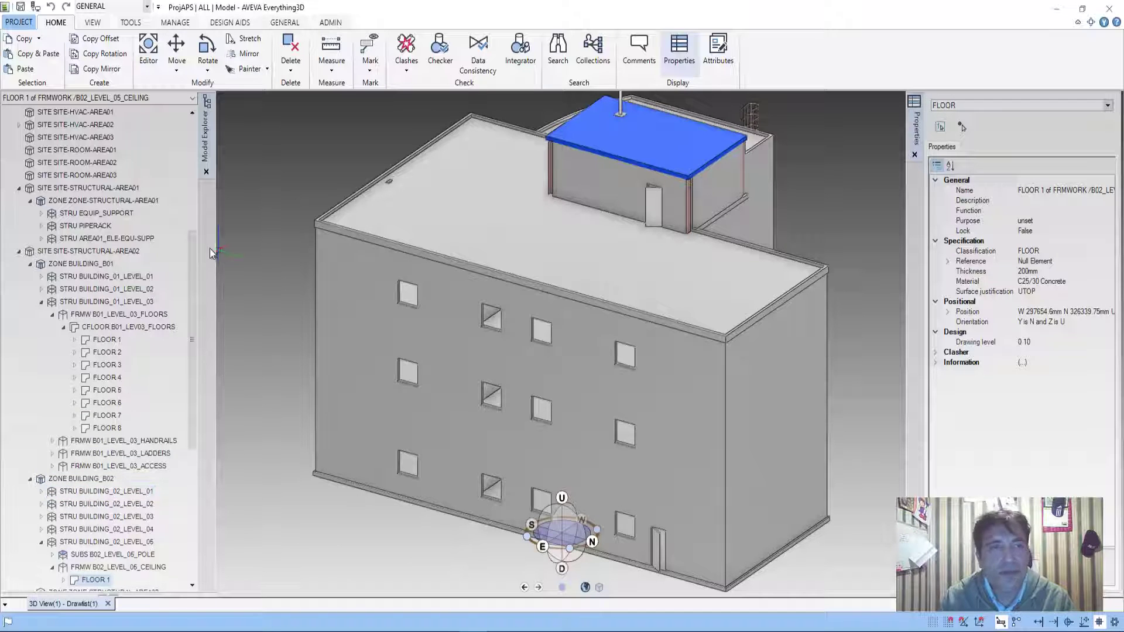
scroll(191, 292, "down", 7)
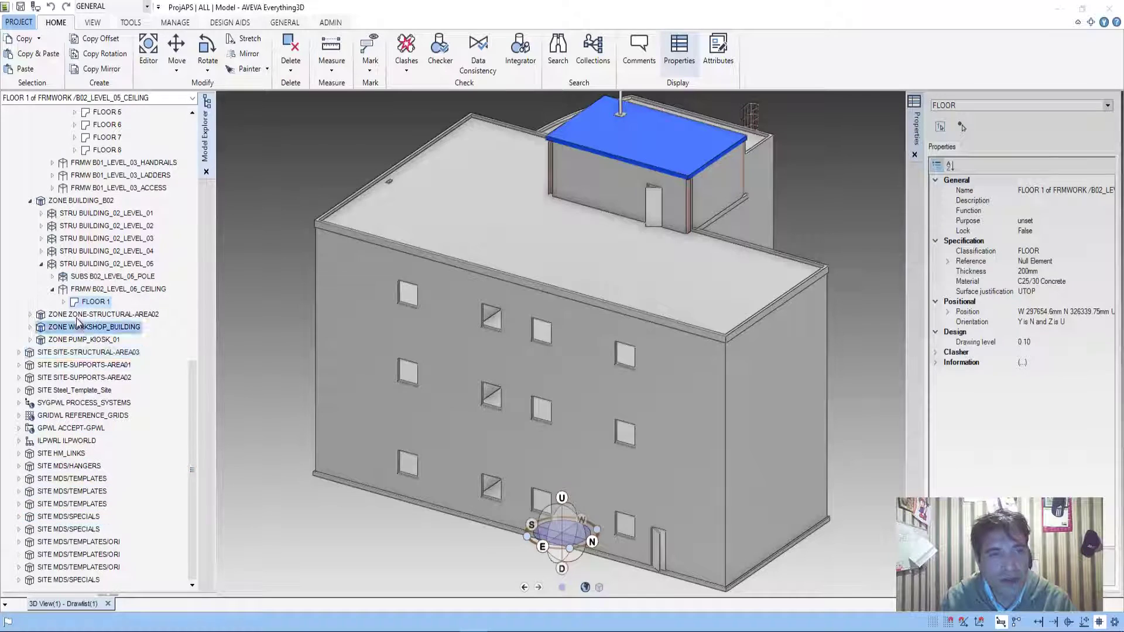
scroll(565, 380, "up", 3)
scroll(566, 386, "down", 5)
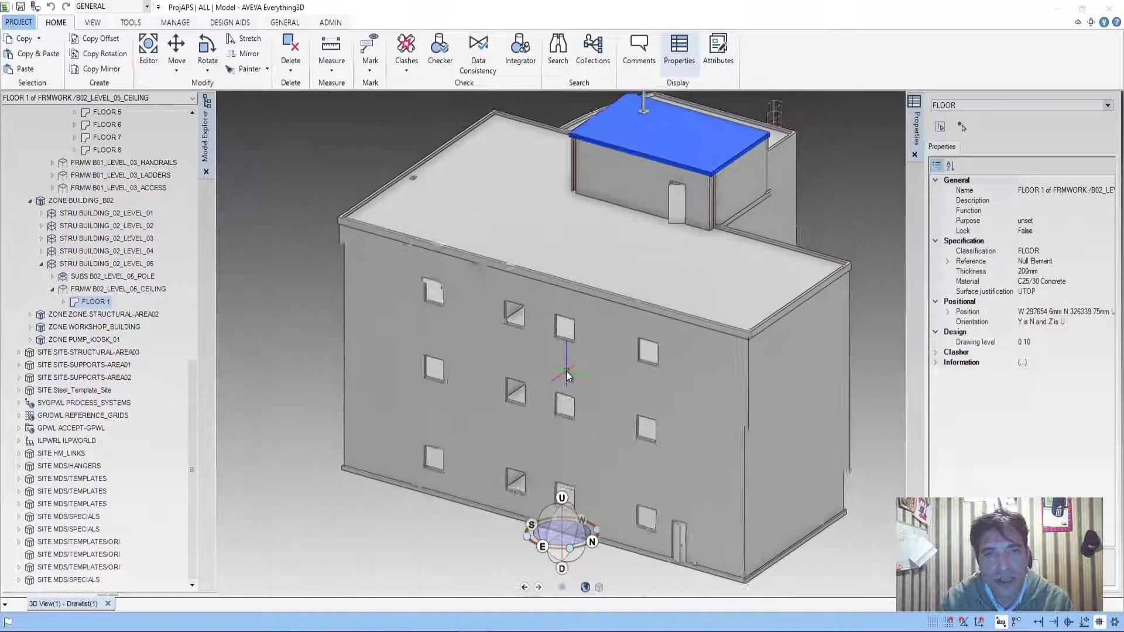
scroll(566, 390, "down", 2)
- Orbit fully around to the building's front and locate the B02 level 05 ceiling slab
middle_click_drag(567, 393, 732, 398)
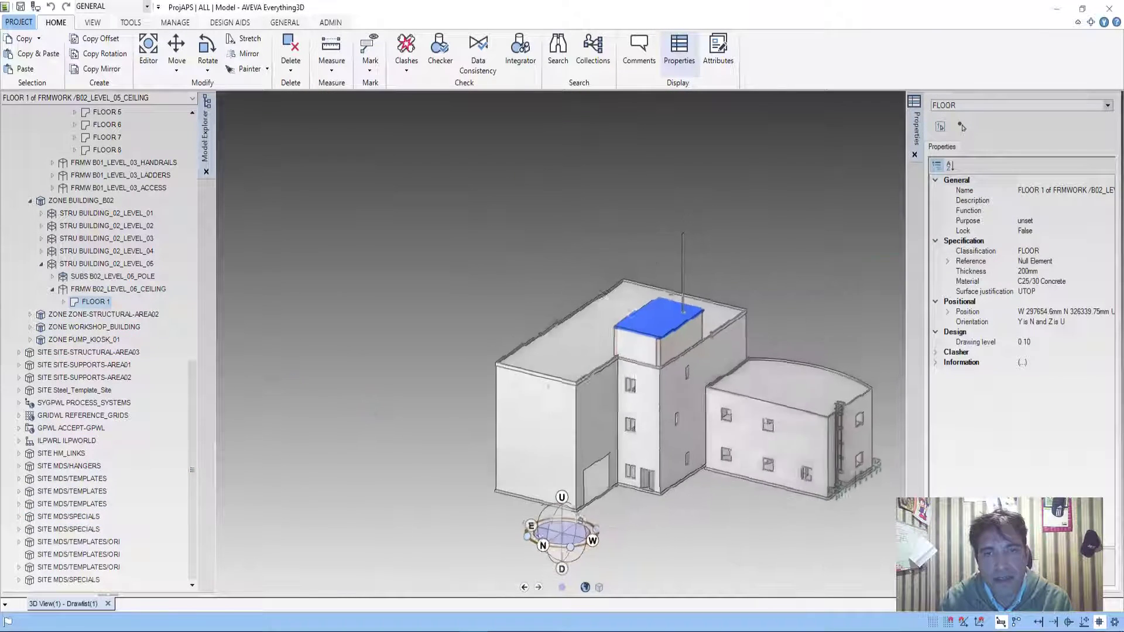
middle_click_drag(691, 321, 595, 431)
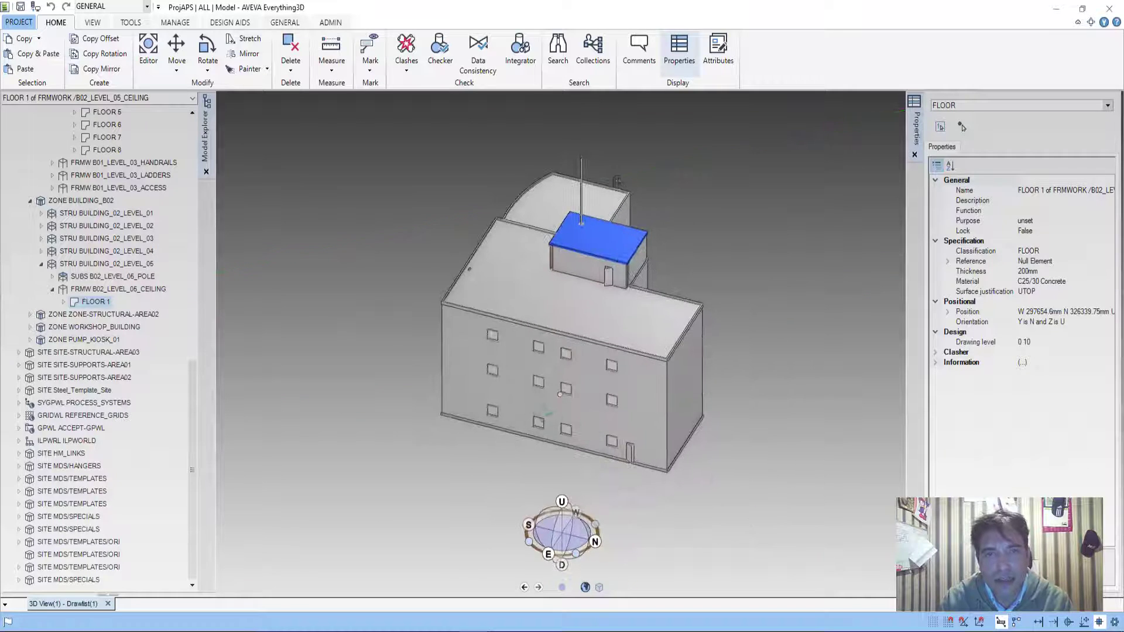
middle_click_drag(560, 394, 567, 351)
scroll(603, 369, "up", 2)
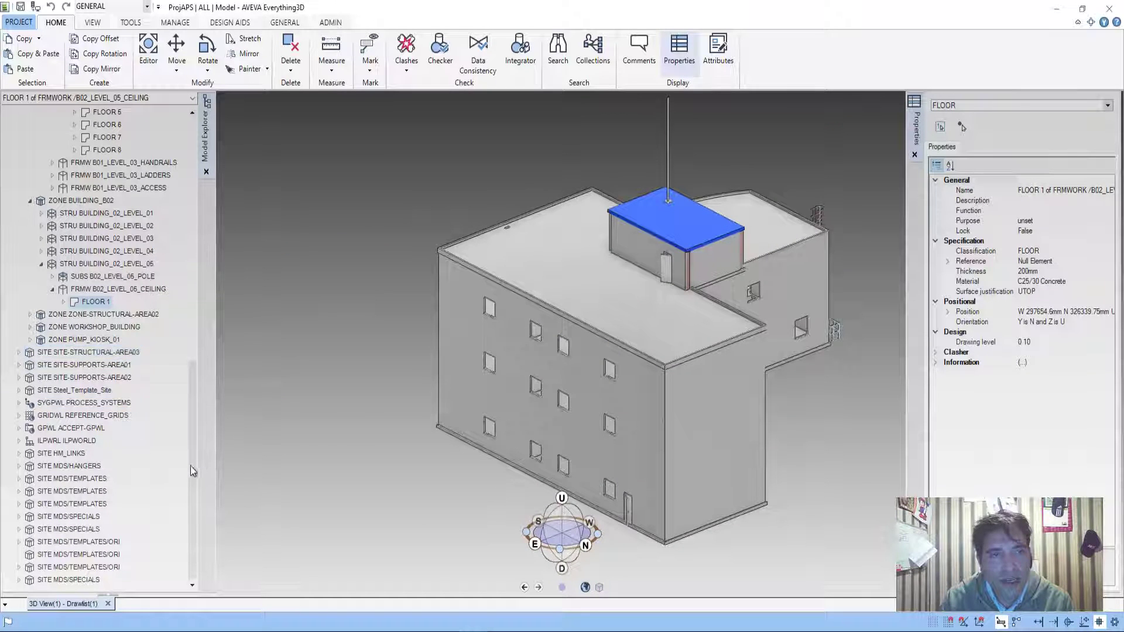
left_click_drag(195, 446, 82, 281)
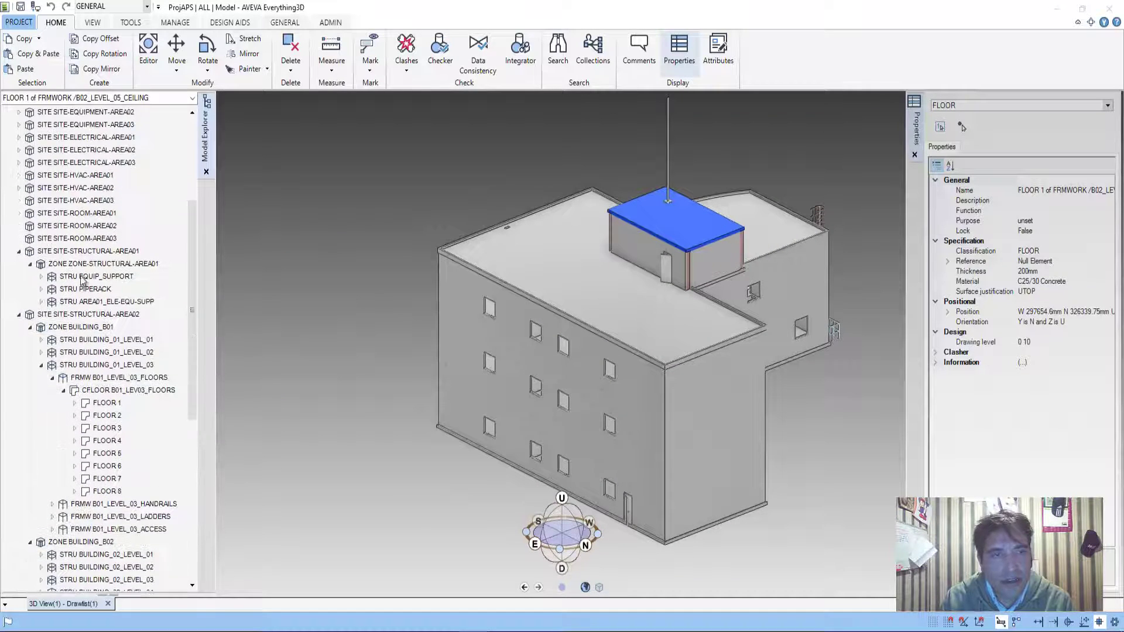
- Collapse SITE-STRUCTURAL-AREA02 and make SITE-EQUIPMENT-AREA02 the current element
left_click(20, 315)
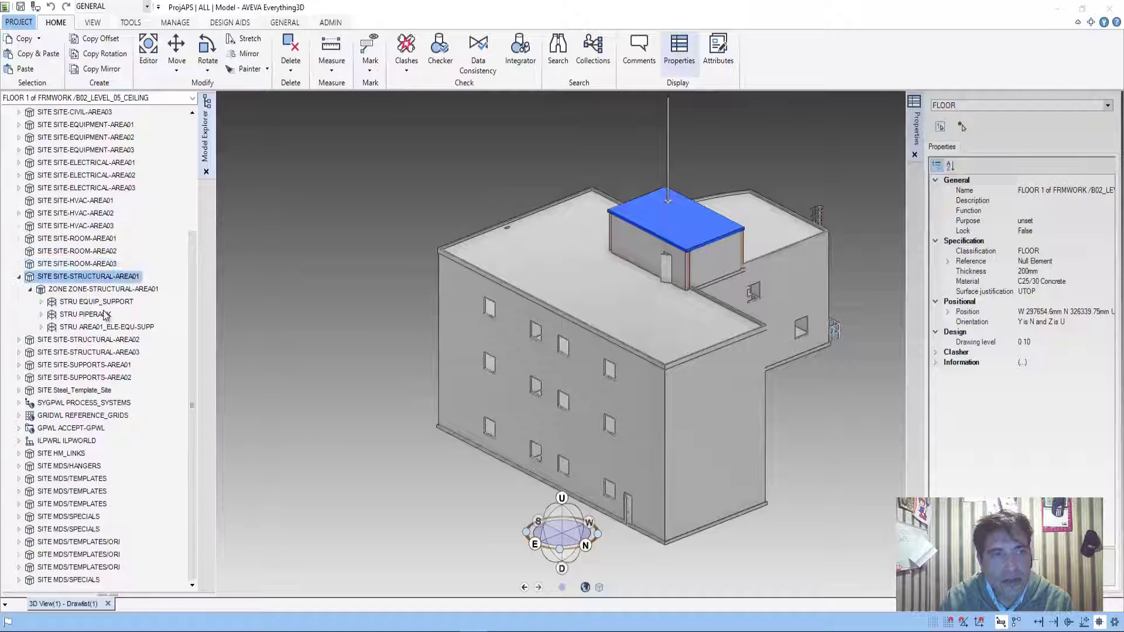
scroll(58, 305, "up", 1)
scroll(70, 264, "up", 1)
scroll(79, 216, "up", 2)
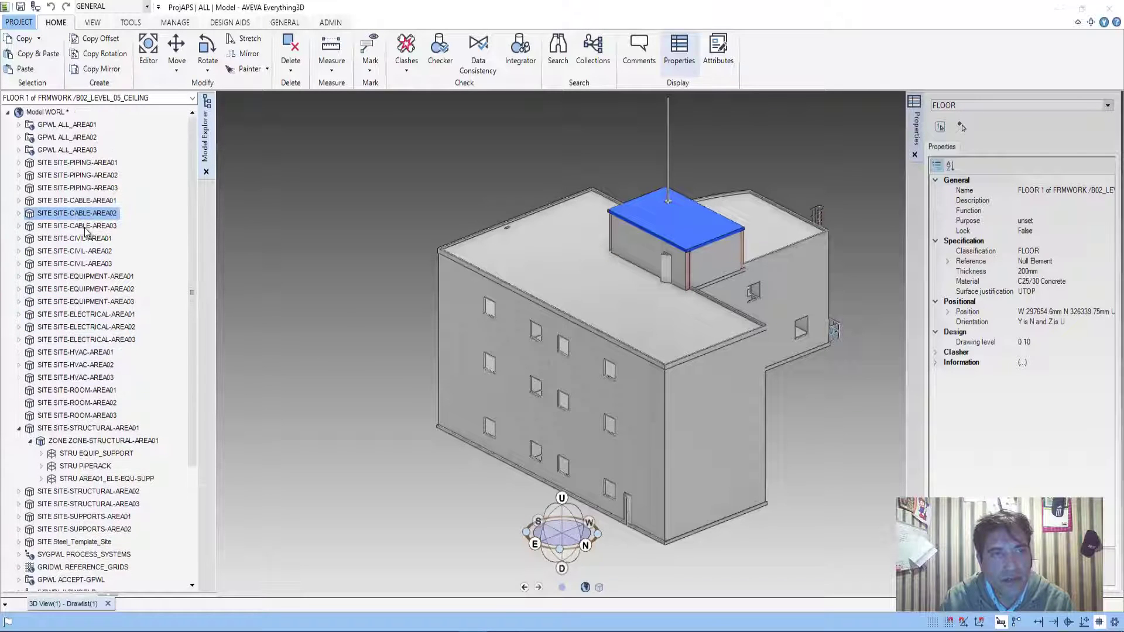
left_click(73, 178)
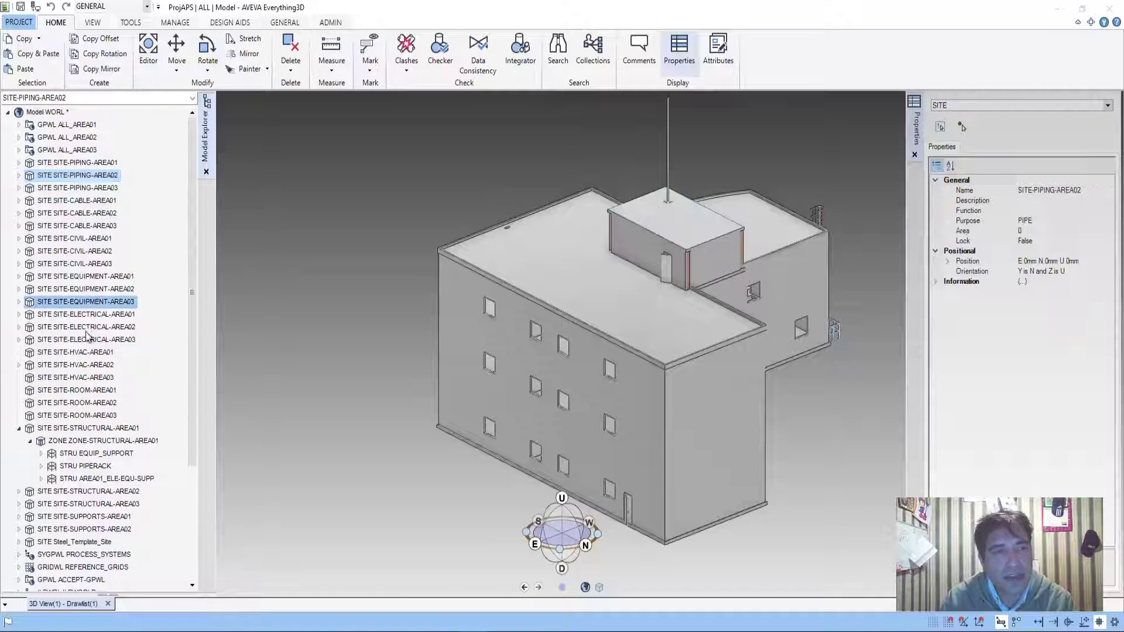
left_click(96, 314)
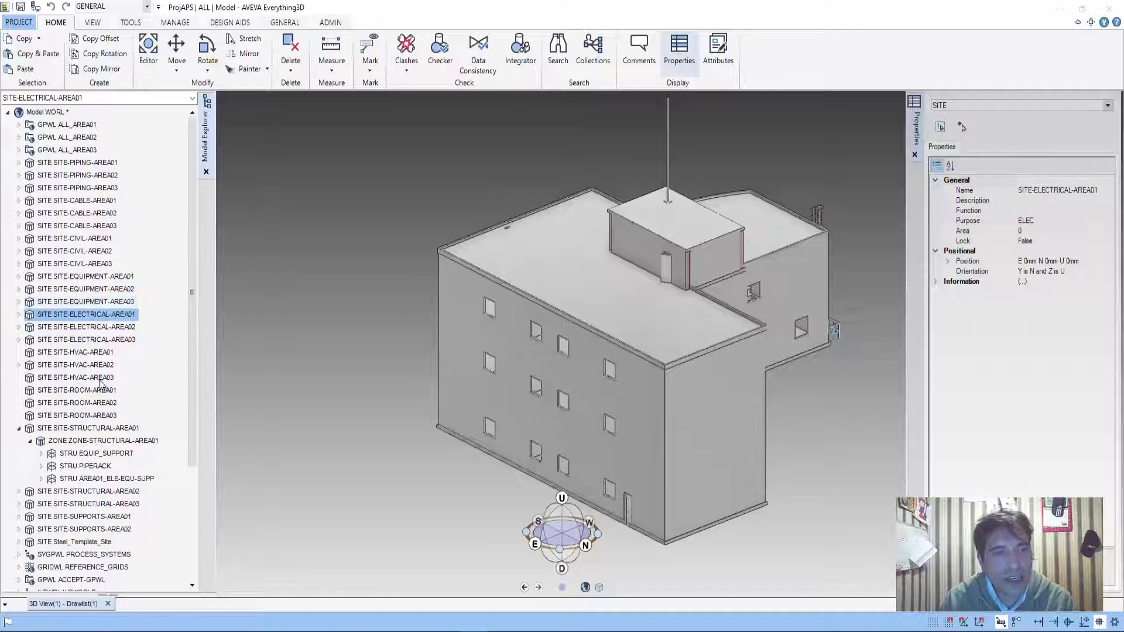
scroll(79, 316, "down", 1)
scroll(75, 318, "up", 1)
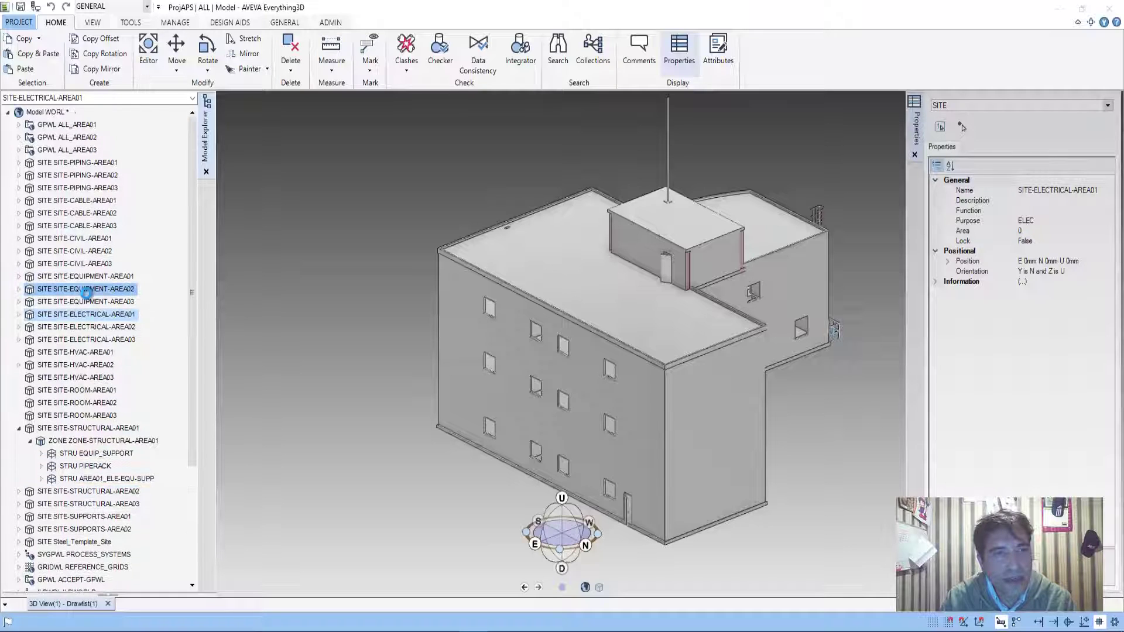
left_click(64, 289)
- Add SITE-EQUIPMENT-AREA02 to the 3D view, orbit above the roof, and return to PowerPoint
left_click_drag(64, 291, 227, 278)
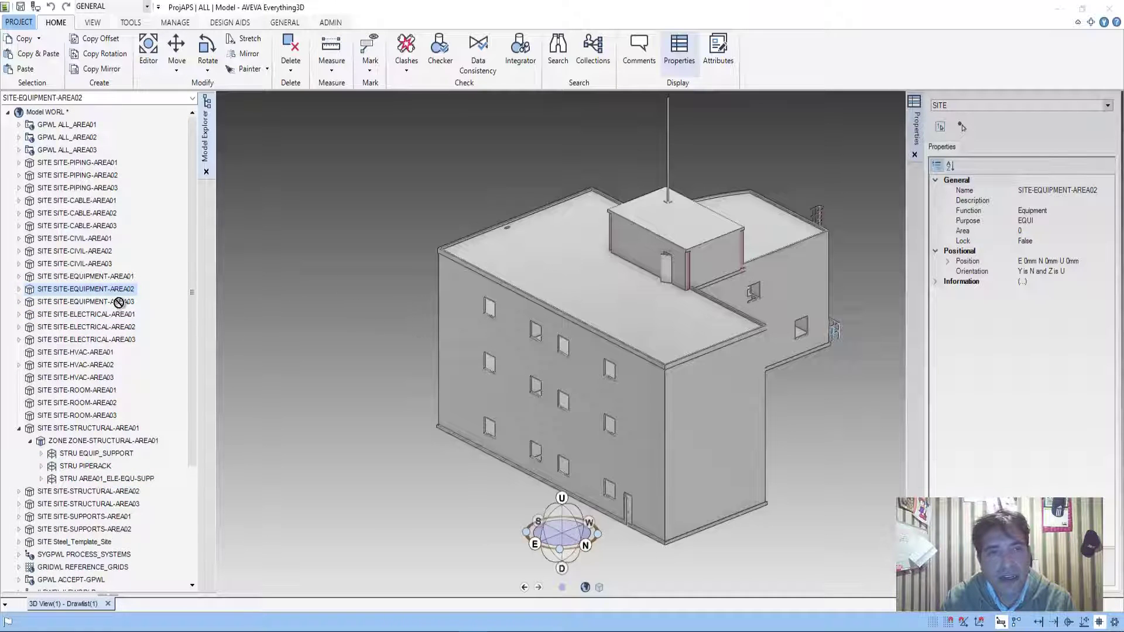
left_click_drag(119, 302, 102, 293)
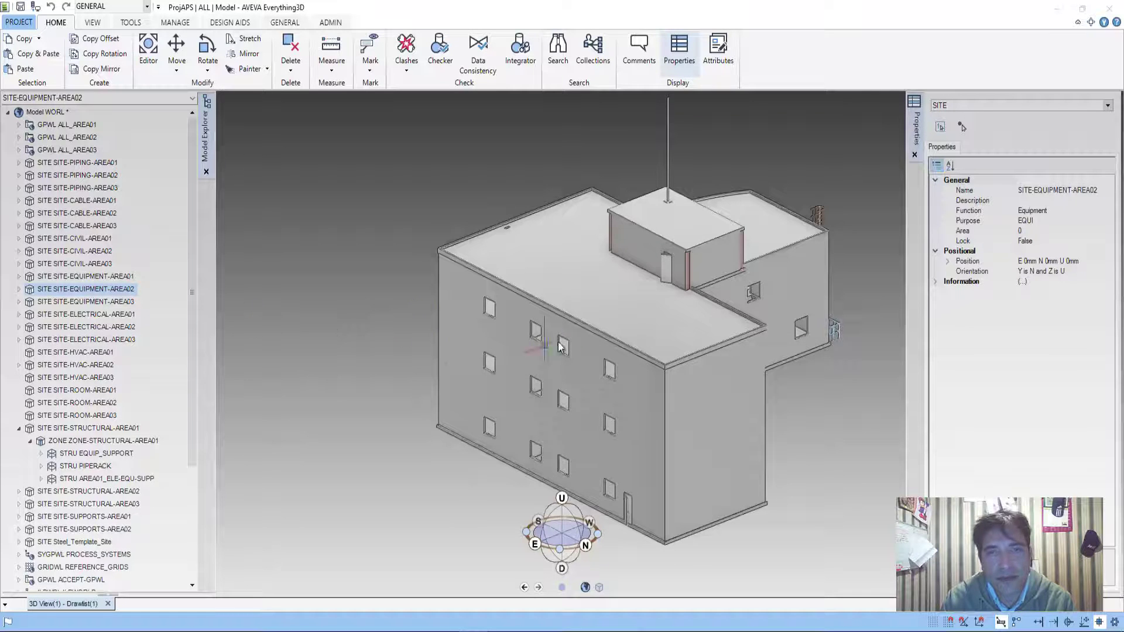
middle_click_drag(275, 326, 445, 328)
middle_click_drag(664, 338, 632, 331)
scroll(671, 336, "up", 3)
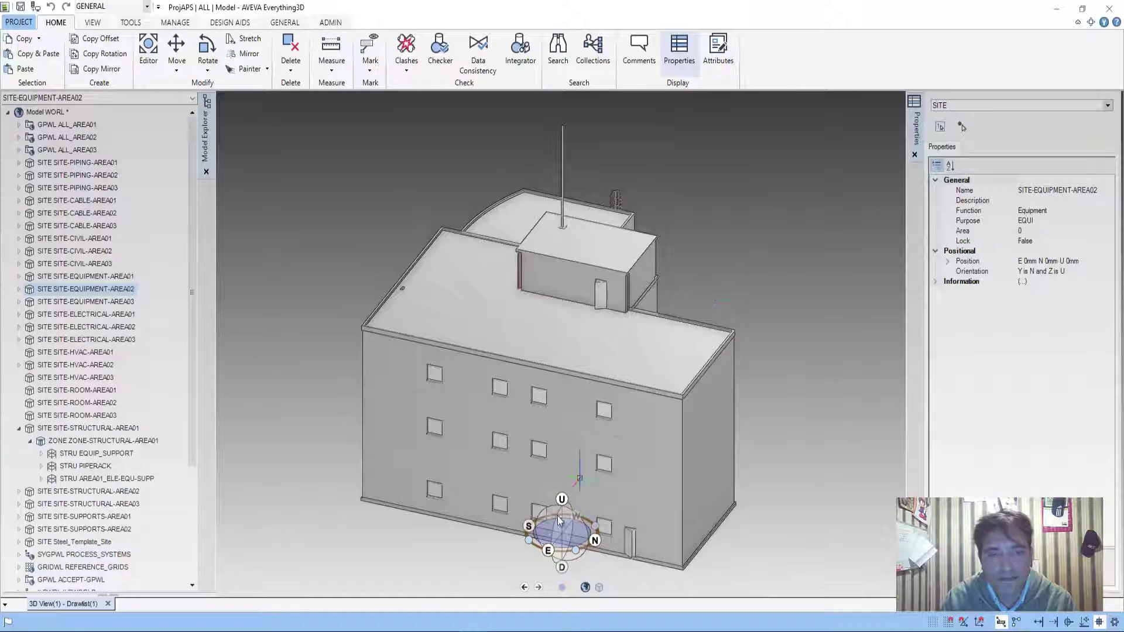
mouse_move(309, 622)
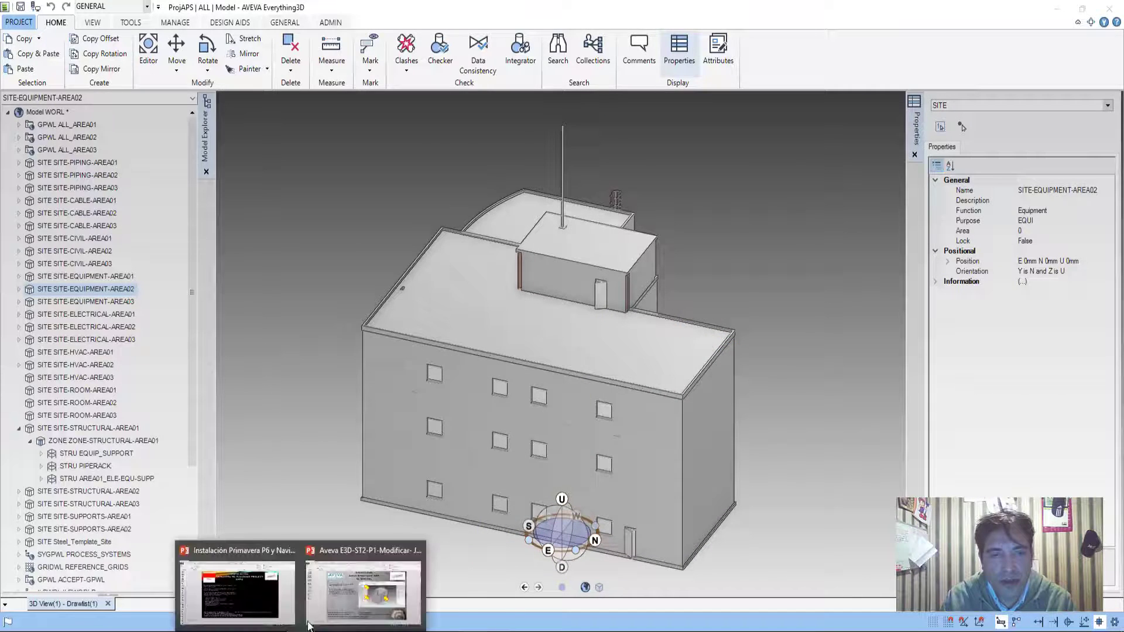
left_click(363, 580)
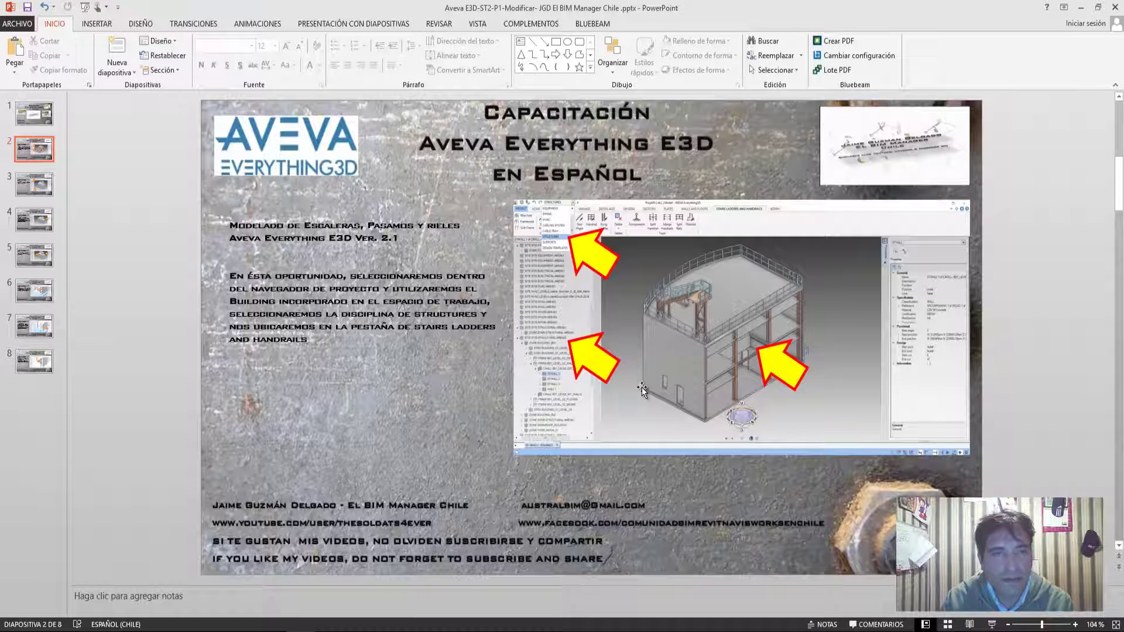
- Advance to slide 3 on the exterior rung ladder, then minimise PowerPoint to reveal E3D
scroll(642, 388, "down", 1)
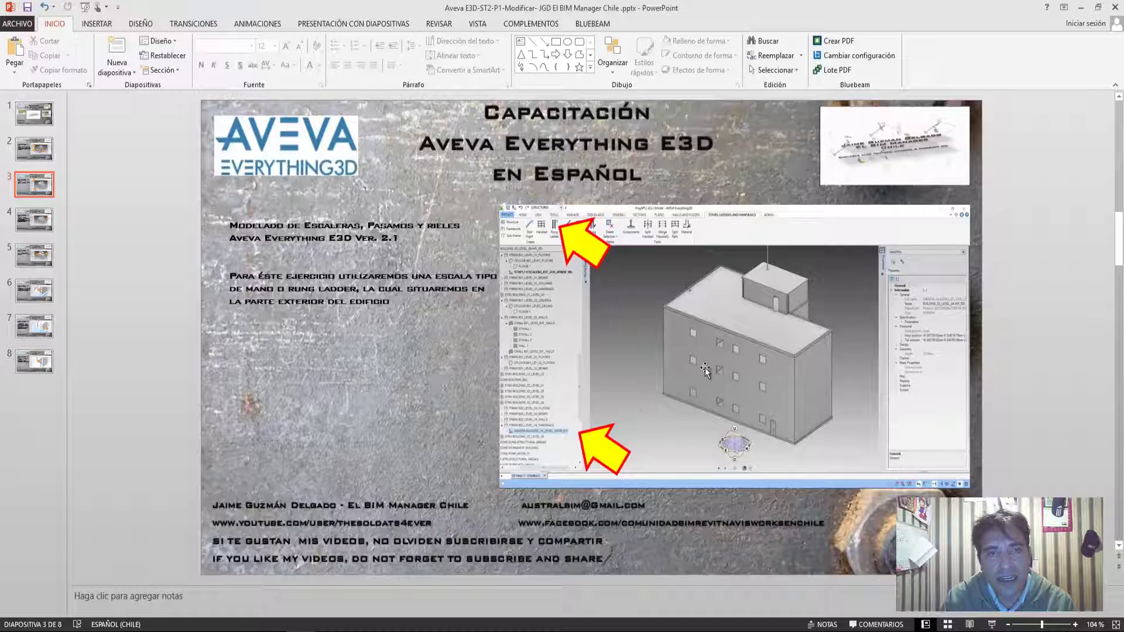
left_click(1080, 8)
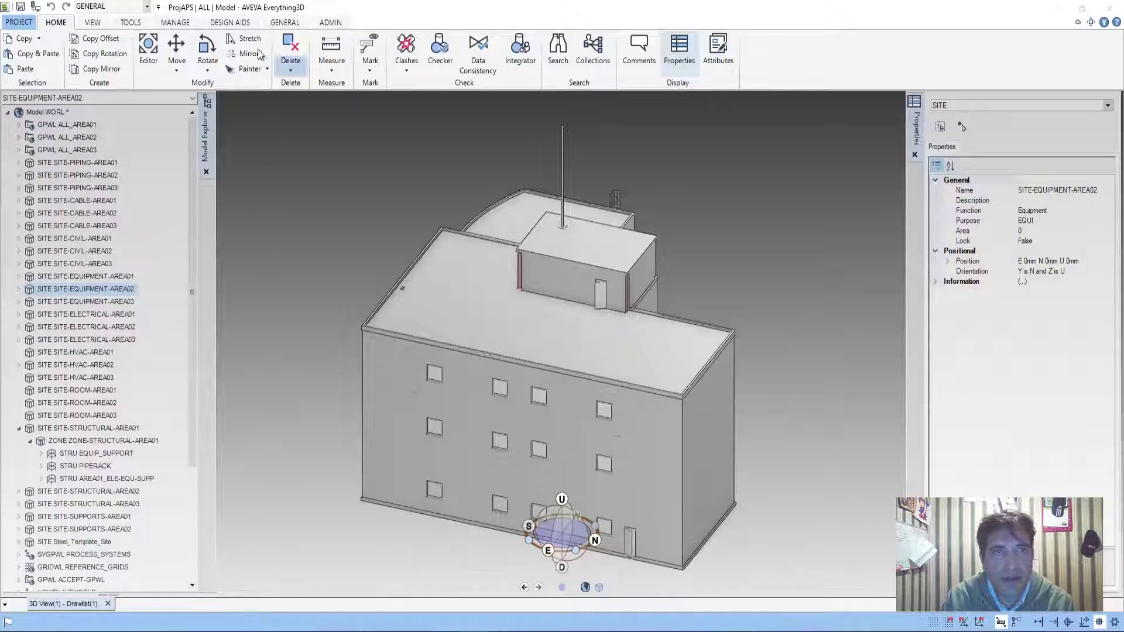
- Switch the discipline to STRUCTURES and show the Stairs, Ladders and Handrails ribbon tab
left_click(147, 7)
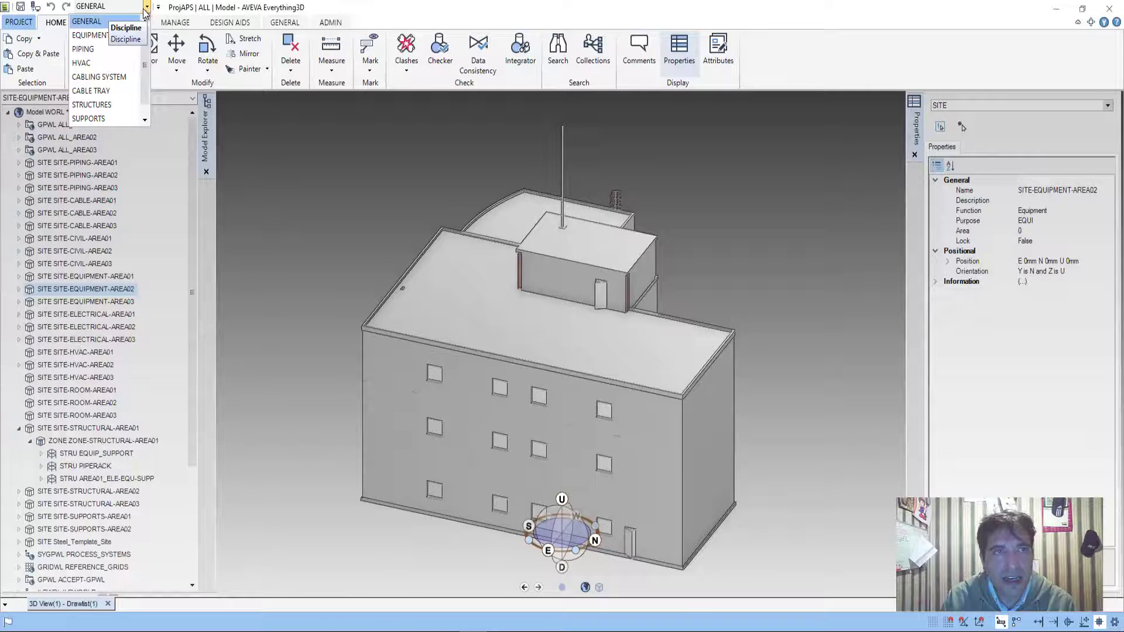
scroll(117, 97, "down", 1)
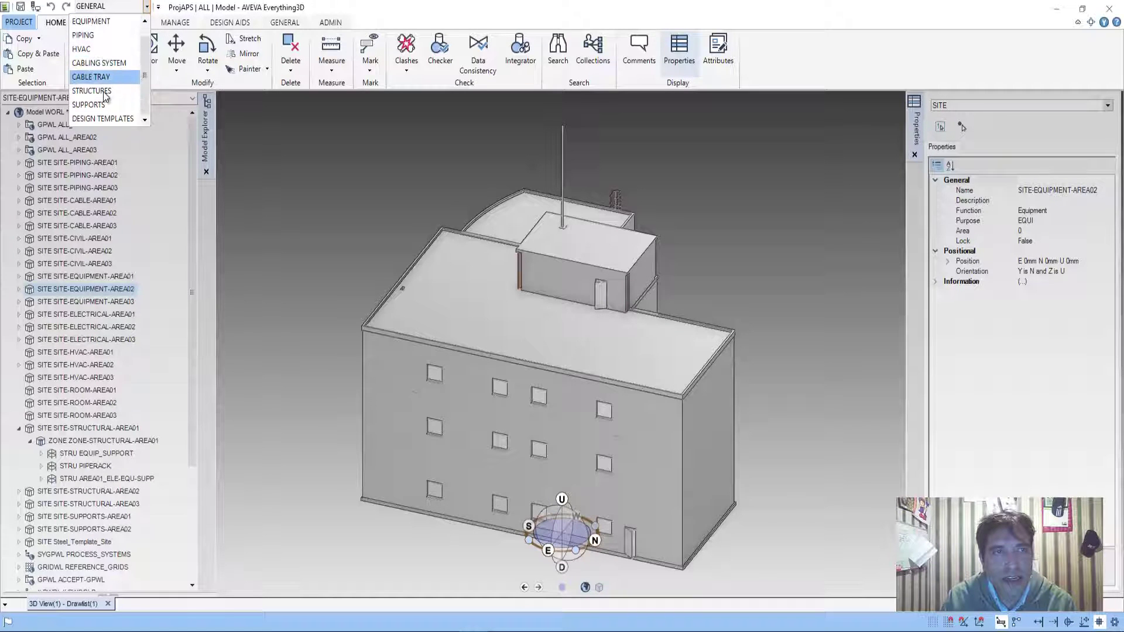
left_click(105, 93)
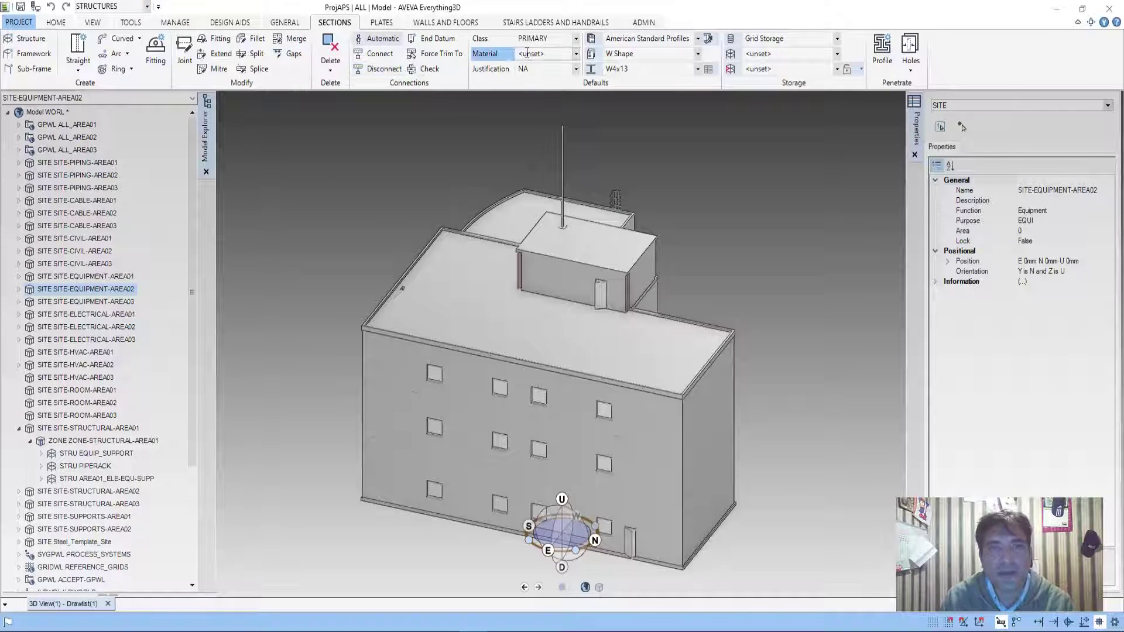
left_click(545, 25)
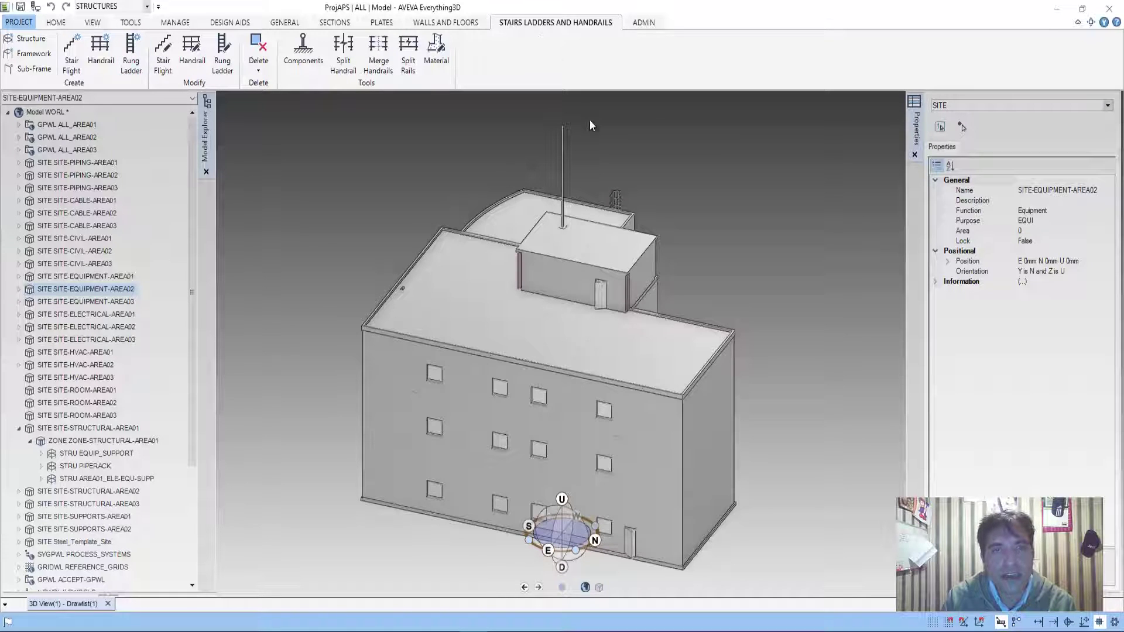
mouse_move(623, 392)
middle_mouse_down()
mouse_move(641, 353)
mouse_move(673, 410)
mouse_move(374, 367)
middle_mouse_up()
scroll(632, 328, "up", 3)
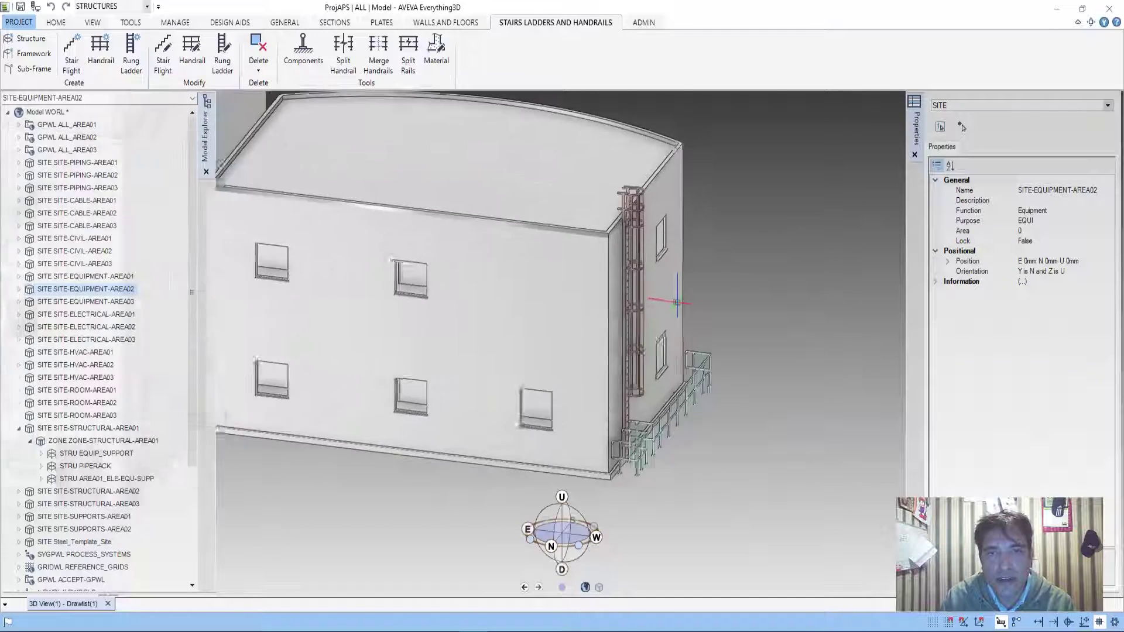
scroll(632, 328, "up", 3)
scroll(631, 328, "down", 2)
scroll(631, 328, "down", 2)
mouse_move(552, 335)
middle_mouse_down("shift")
mouse_move(495, 385)
mouse_move(630, 350)
middle_mouse_up("shift")
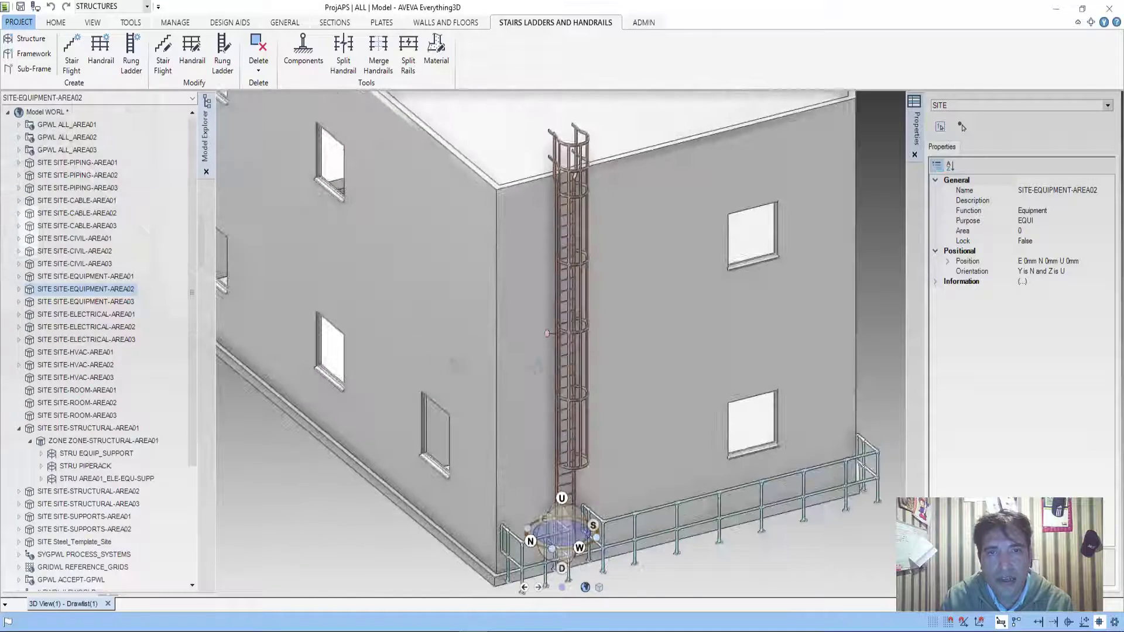
scroll(630, 350, "down", 2)
scroll(498, 380, "down", 2)
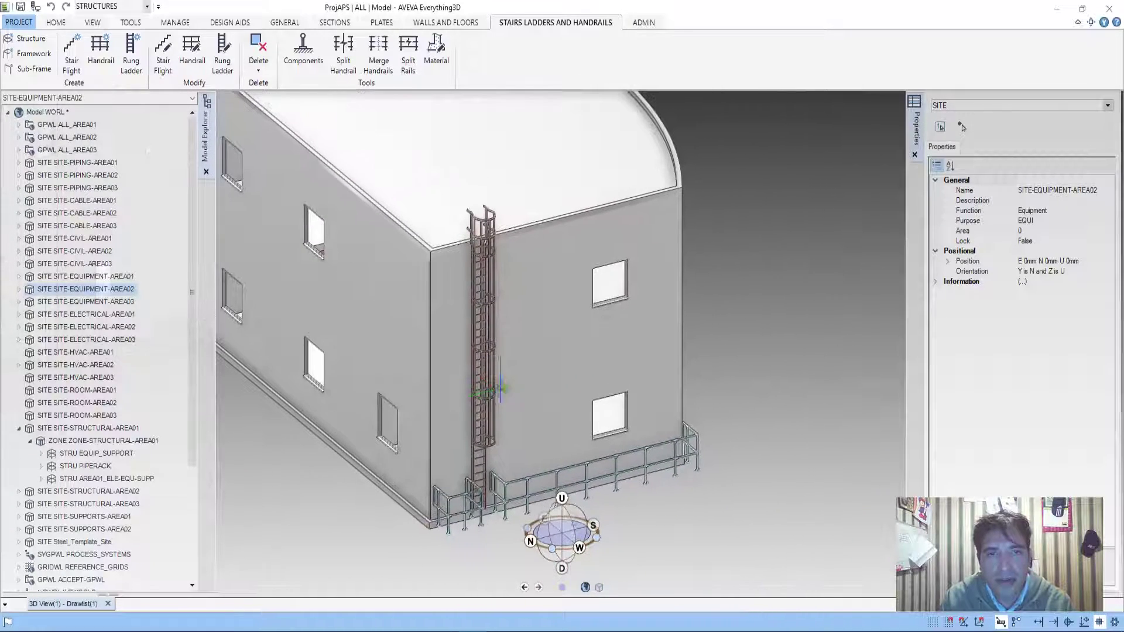
middle_click_drag(477, 404, 445, 439, "shift")
scroll(445, 442, "up", 2)
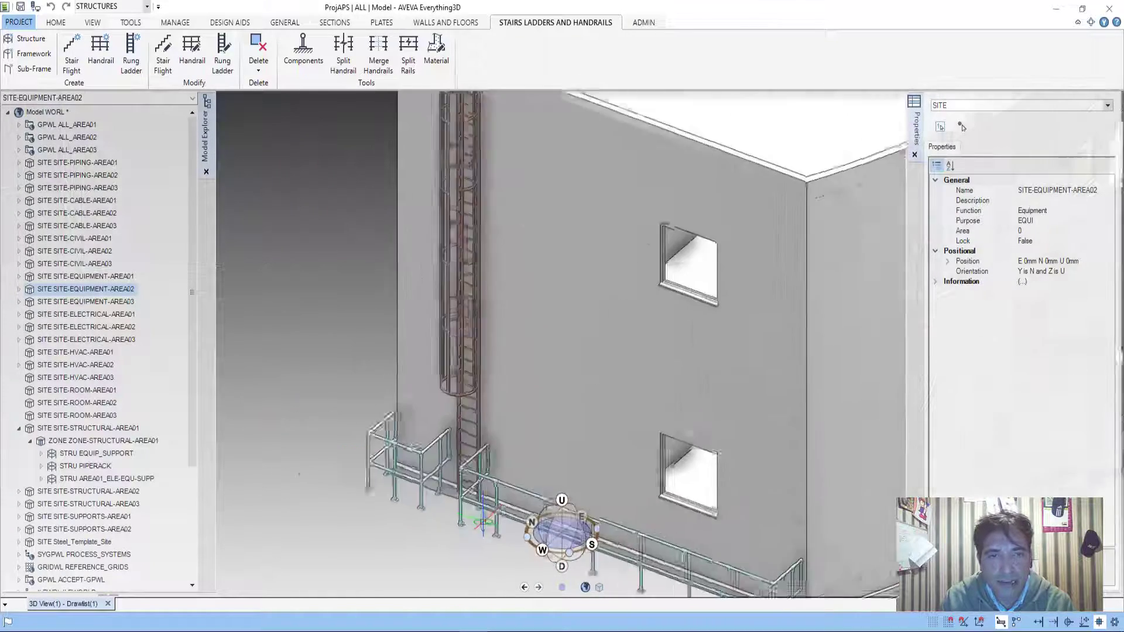
scroll(444, 445, "up", 2)
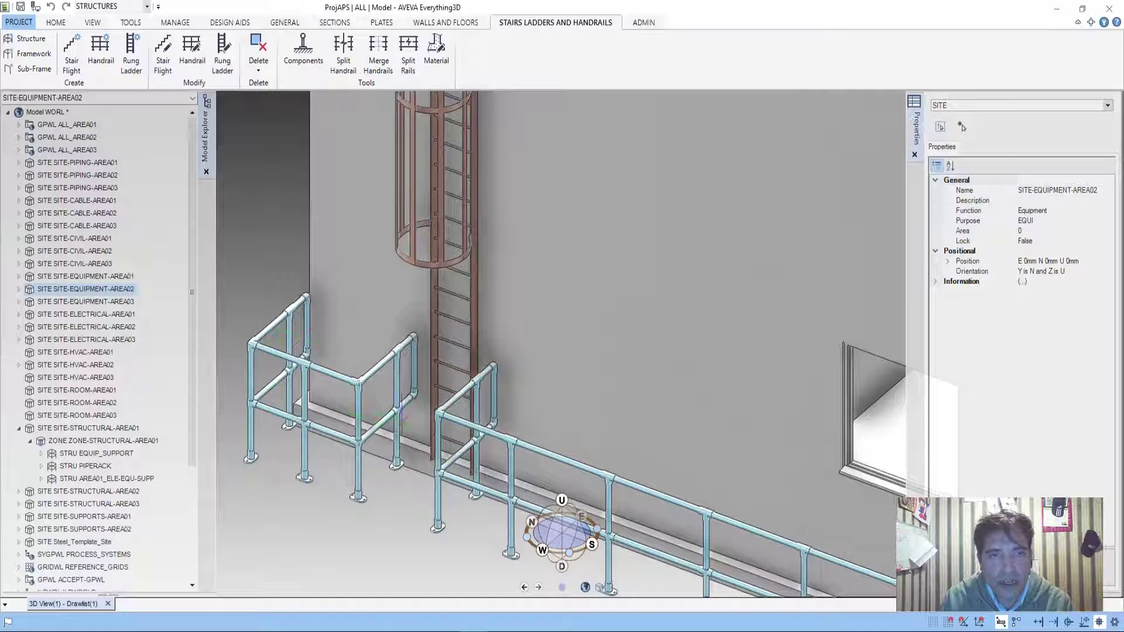
scroll(496, 463, "down", 2)
scroll(497, 462, "down", 2)
scroll(504, 421, "down", 1)
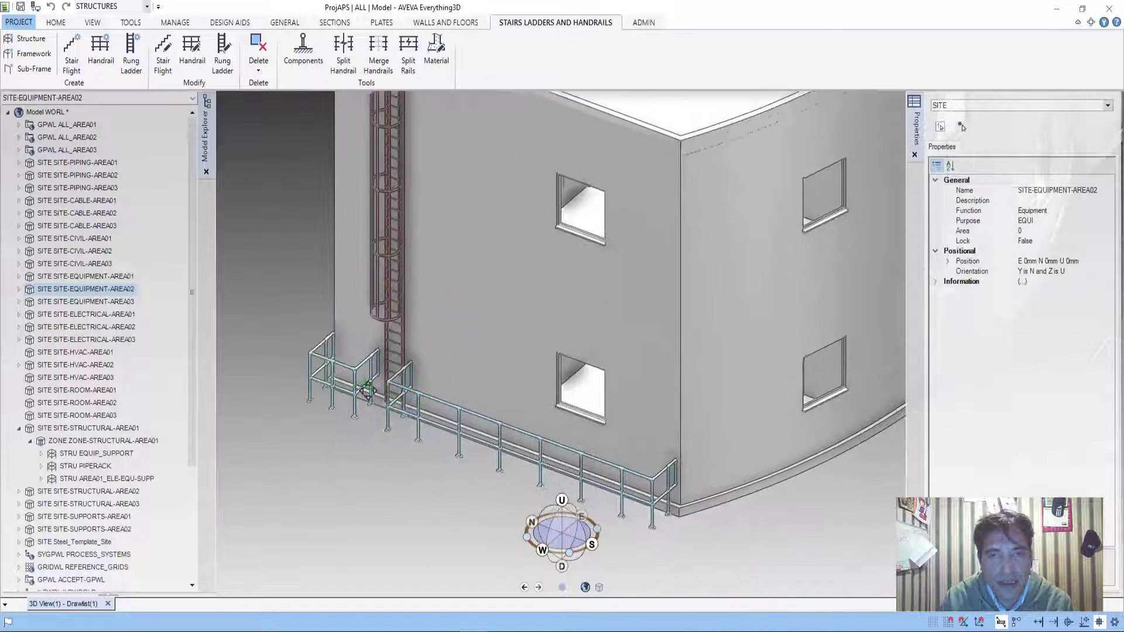
scroll(509, 404, "up", 1)
scroll(522, 381, "up", 1)
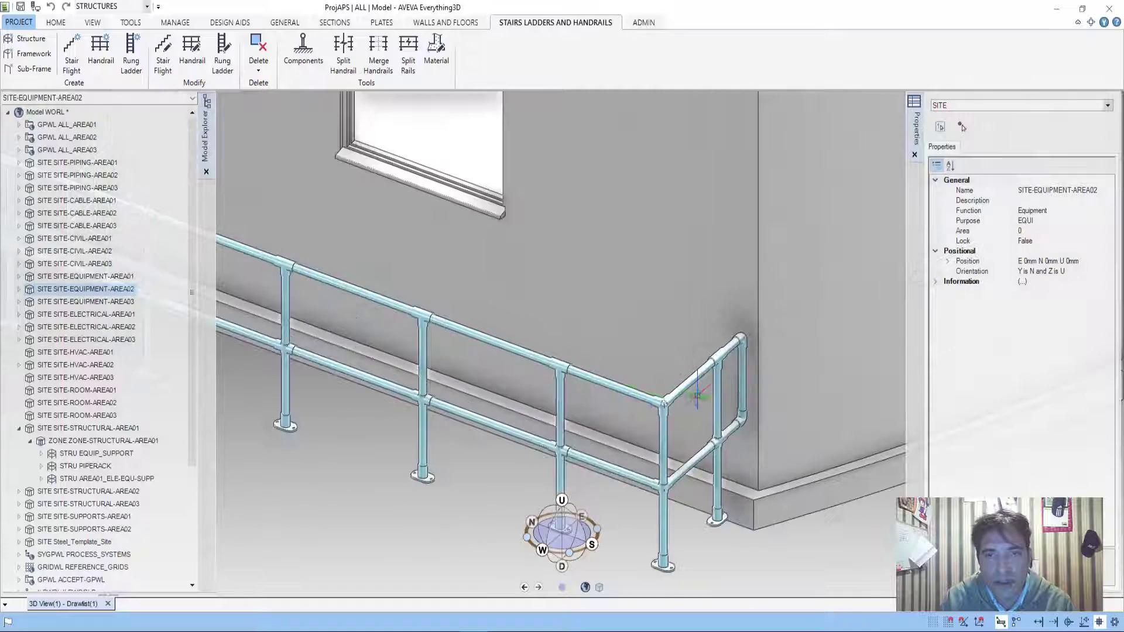
scroll(540, 346, "down", 2)
scroll(540, 346, "down", 2)
scroll(481, 337, "down", 1)
scroll(421, 331, "down", 2)
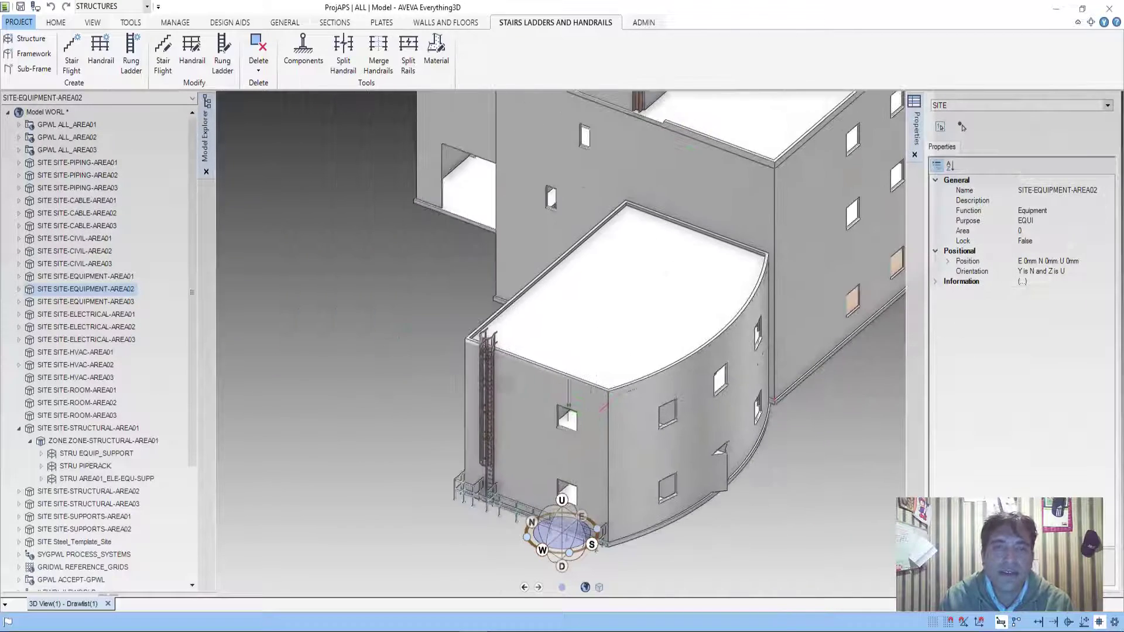
middle_click_drag(410, 330, 456, 366)
scroll(417, 325, "down", 2)
scroll(417, 325, "up", 3)
middle_click_drag(352, 258, 673, 322)
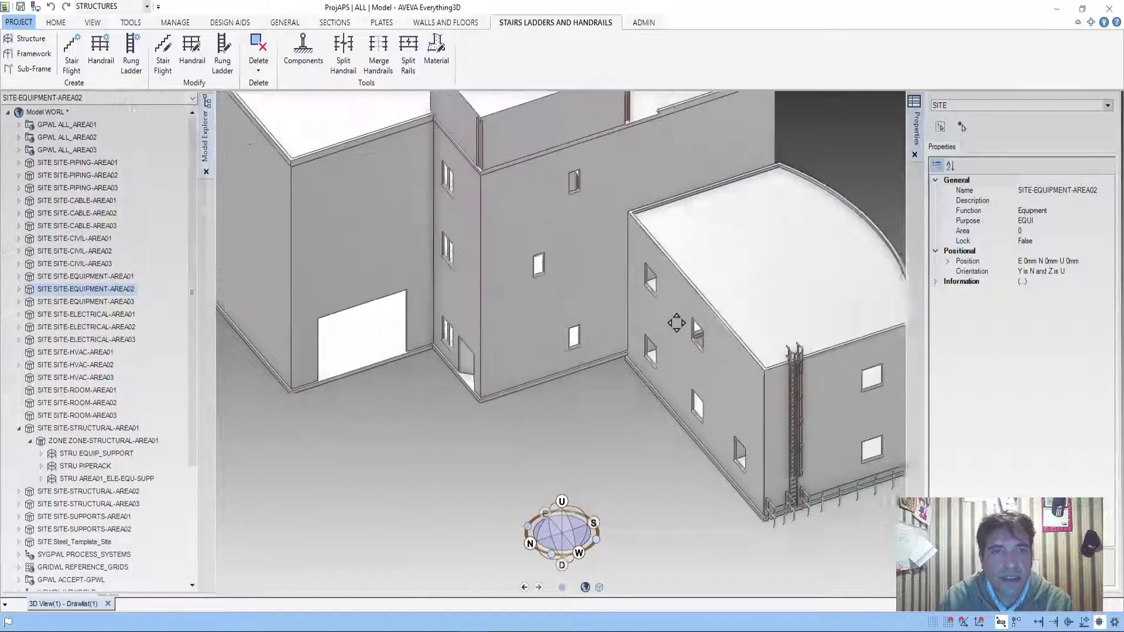
scroll(673, 322, "up", 2)
scroll(673, 322, "down", 3)
scroll(584, 338, "up", 1)
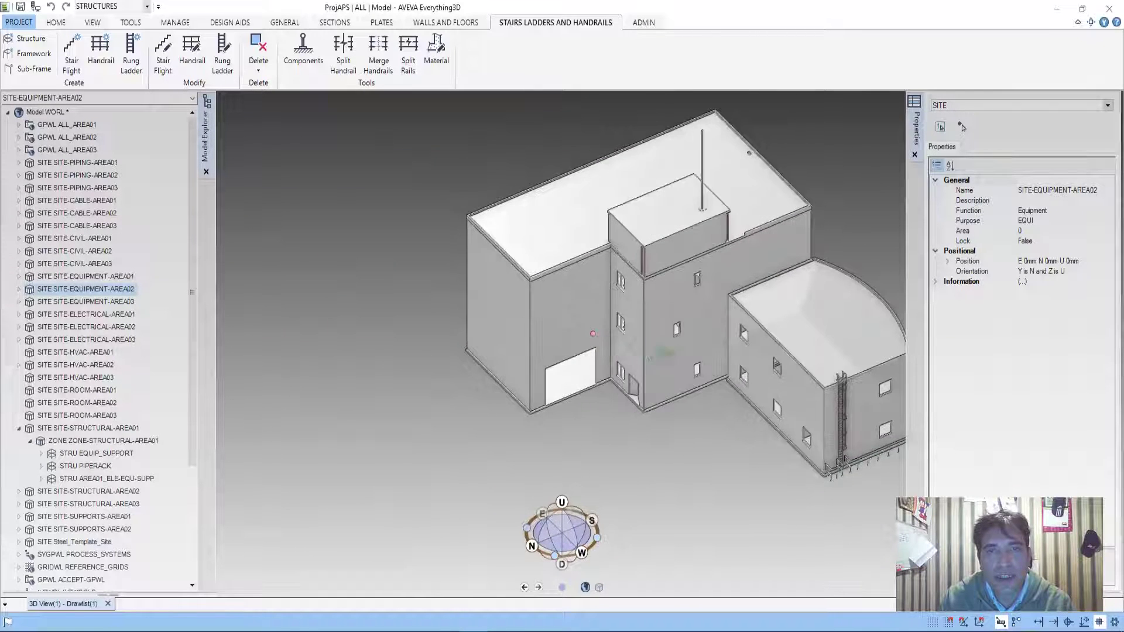
middle_click_drag(584, 338, 784, 326)
scroll(785, 326, "up", 2)
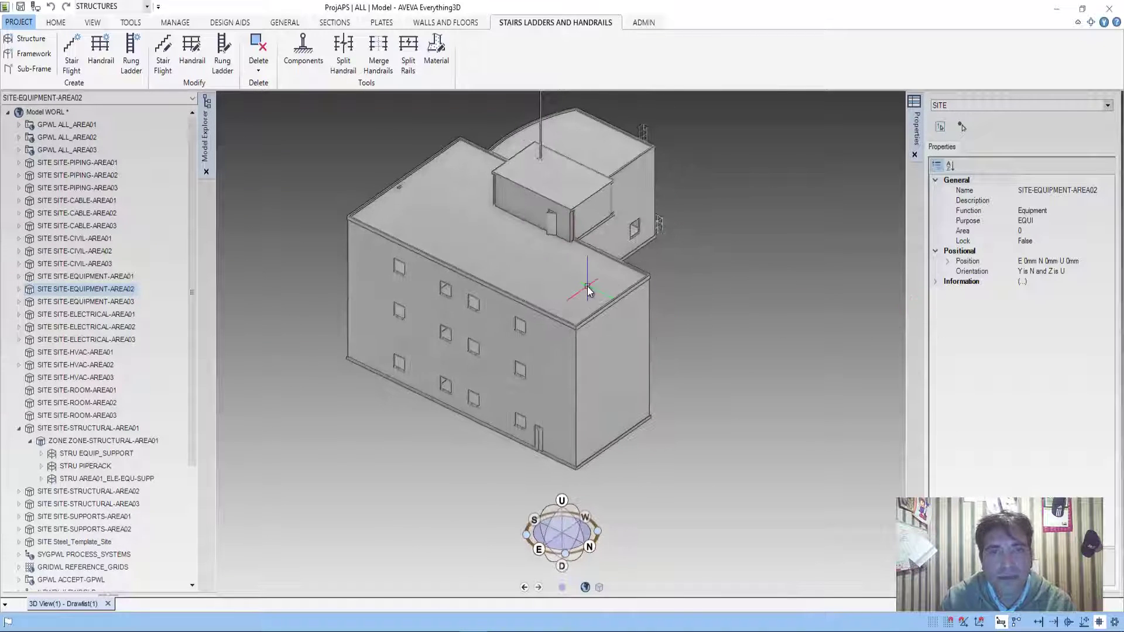
scroll(591, 286, "up", 1)
scroll(603, 316, "up", 1)
scroll(614, 340, "up", 1)
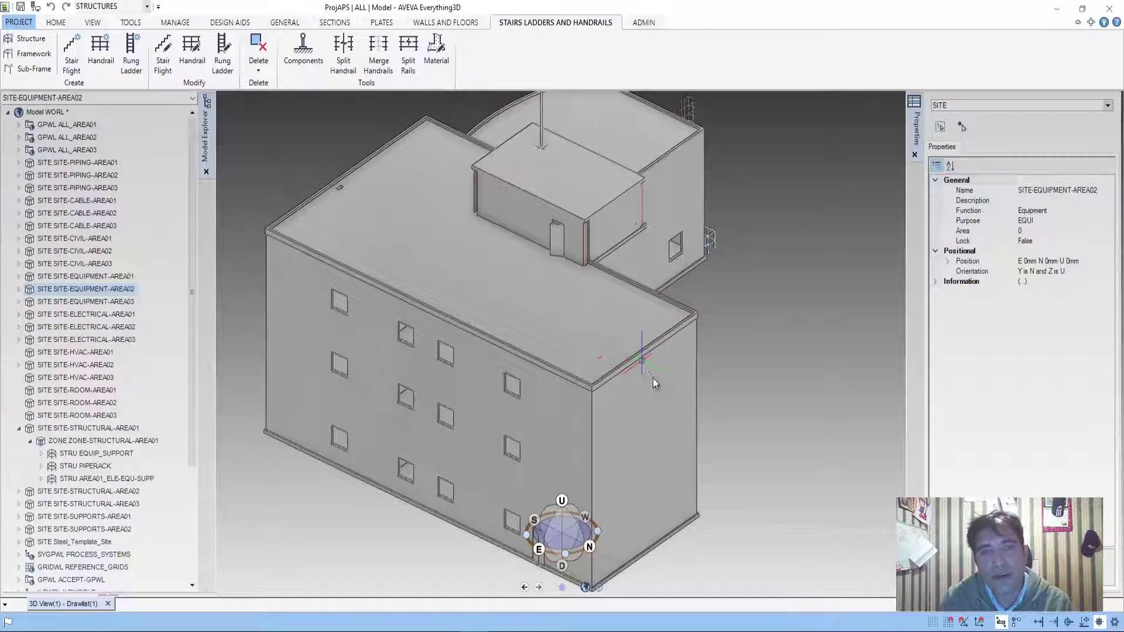
scroll(674, 410, "down", 1)
middle_click_drag(654, 426, 624, 412)
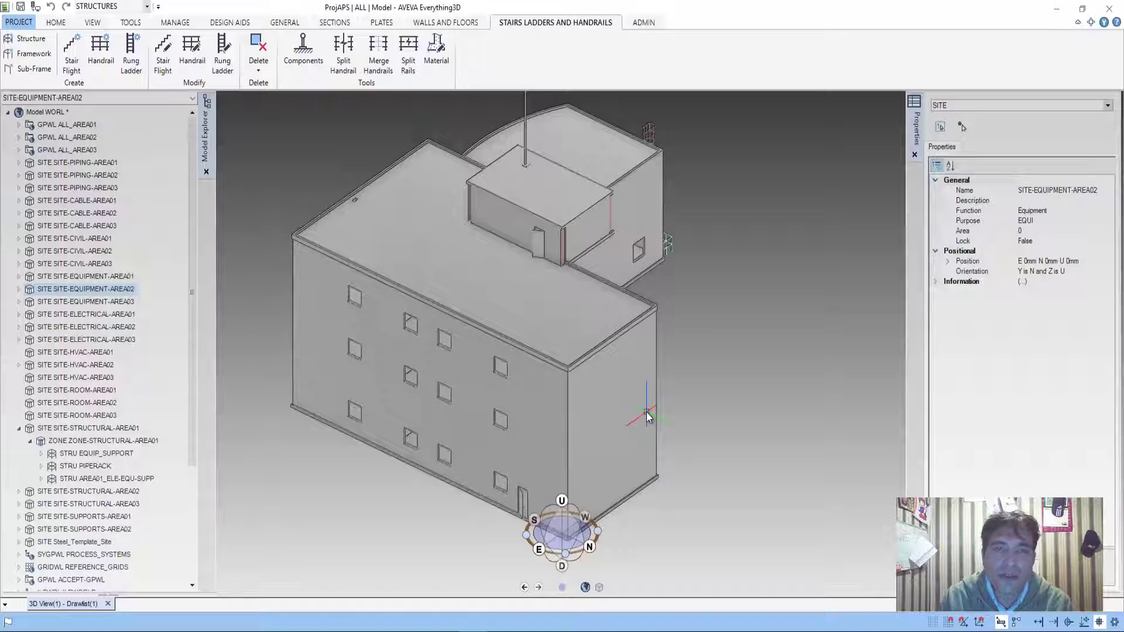
mouse_move(646, 413)
middle_mouse_down()
mouse_move(545, 372)
mouse_move(613, 394)
mouse_move(567, 418)
mouse_move(562, 401)
mouse_move(562, 421)
mouse_move(545, 422)
middle_mouse_up()
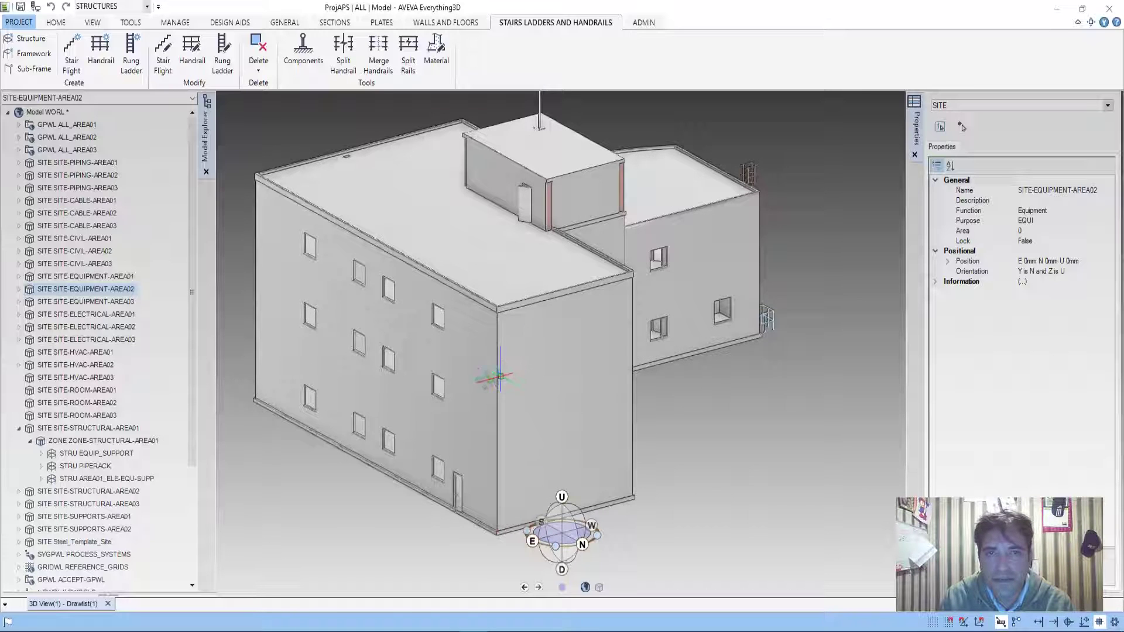
mouse_move(494, 376)
middle_mouse_down()
mouse_move(392, 386)
mouse_move(660, 478)
middle_mouse_up()
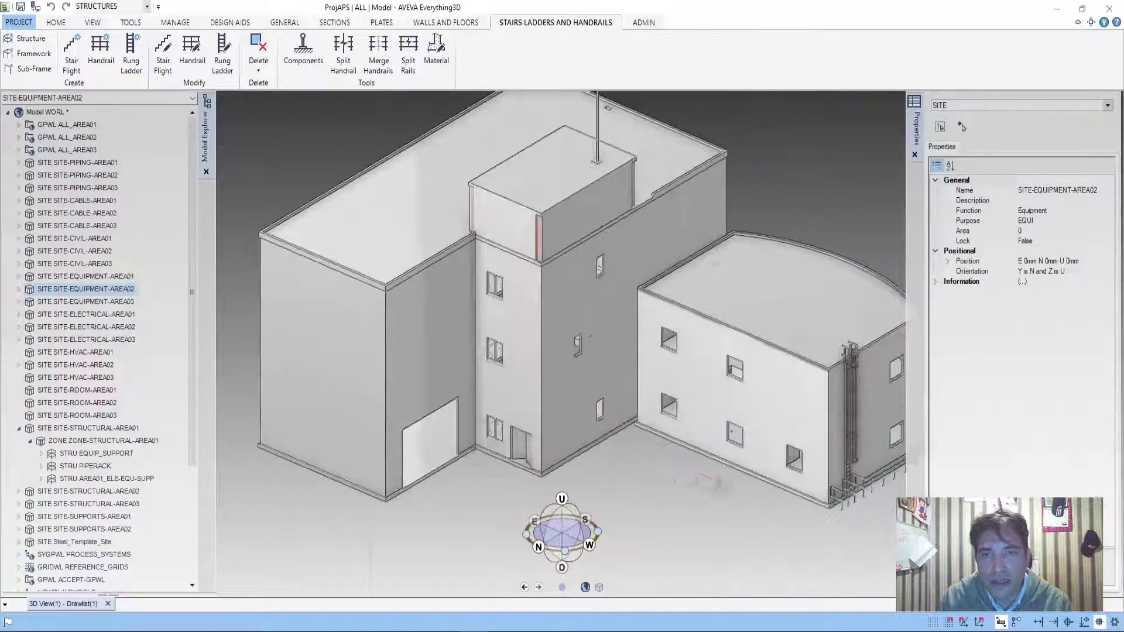
scroll(660, 478, "up", 1)
scroll(660, 478, "up", 3)
scroll(660, 478, "up", 2)
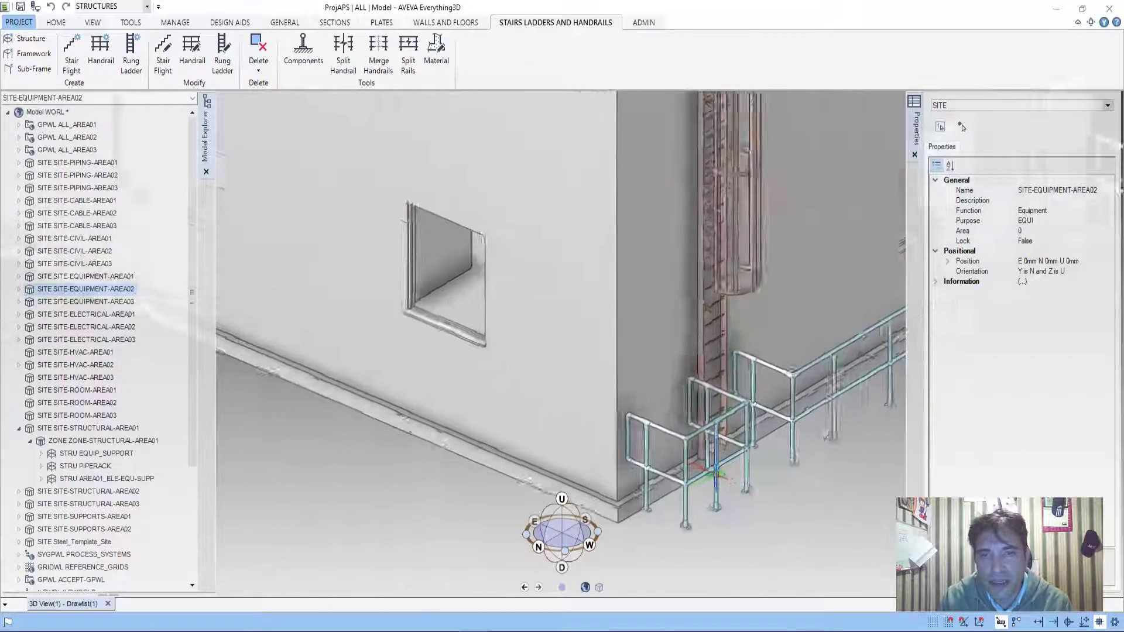
scroll(672, 450, "down", 7)
mouse_move(673, 449)
middle_mouse_down()
mouse_move(621, 420)
mouse_move(668, 379)
middle_mouse_up()
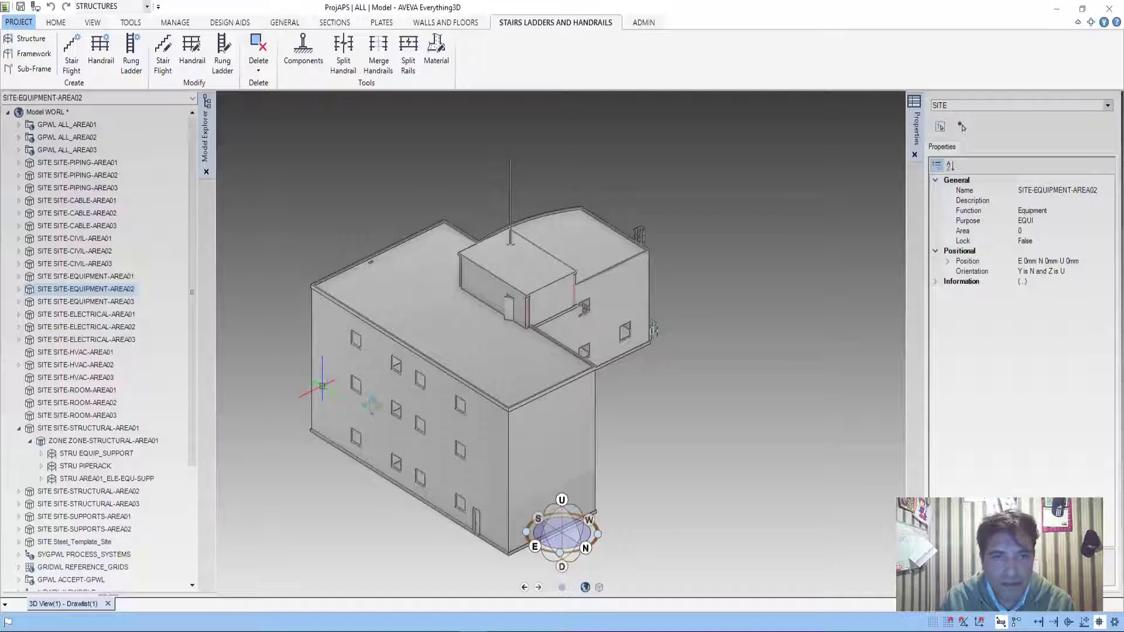
mouse_move(440, 320)
middle_mouse_down()
mouse_move(509, 252)
mouse_move(555, 361)
middle_mouse_up()
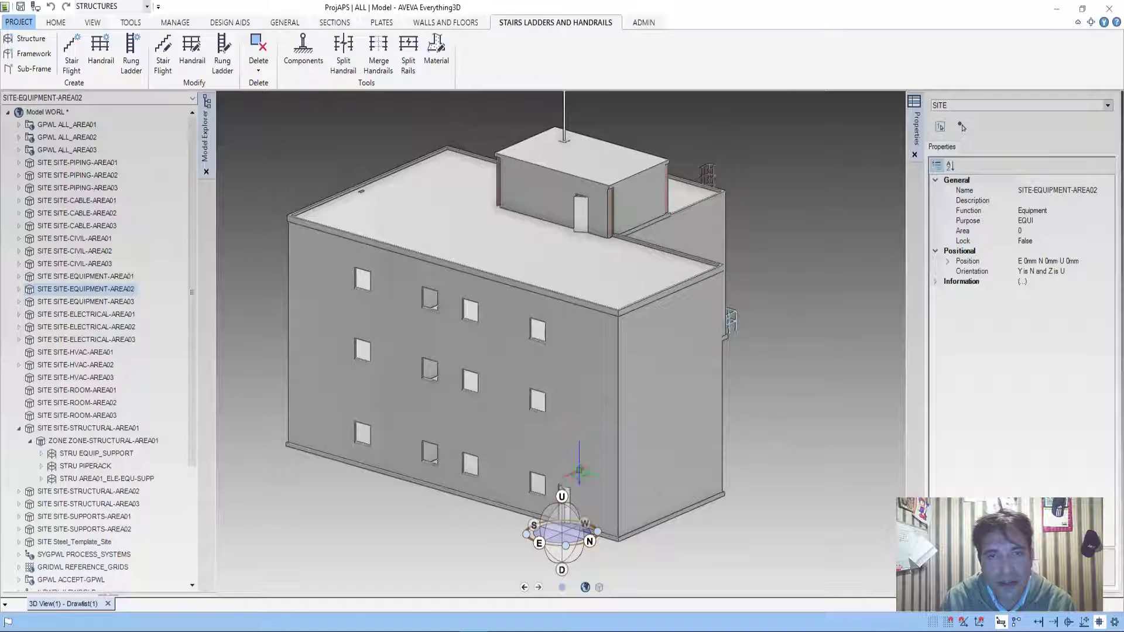
- Hide the lower, middle and top exterior wall bands and zoom in on the exposed frame
left_click(574, 474)
left_click(571, 404, "ctrl")
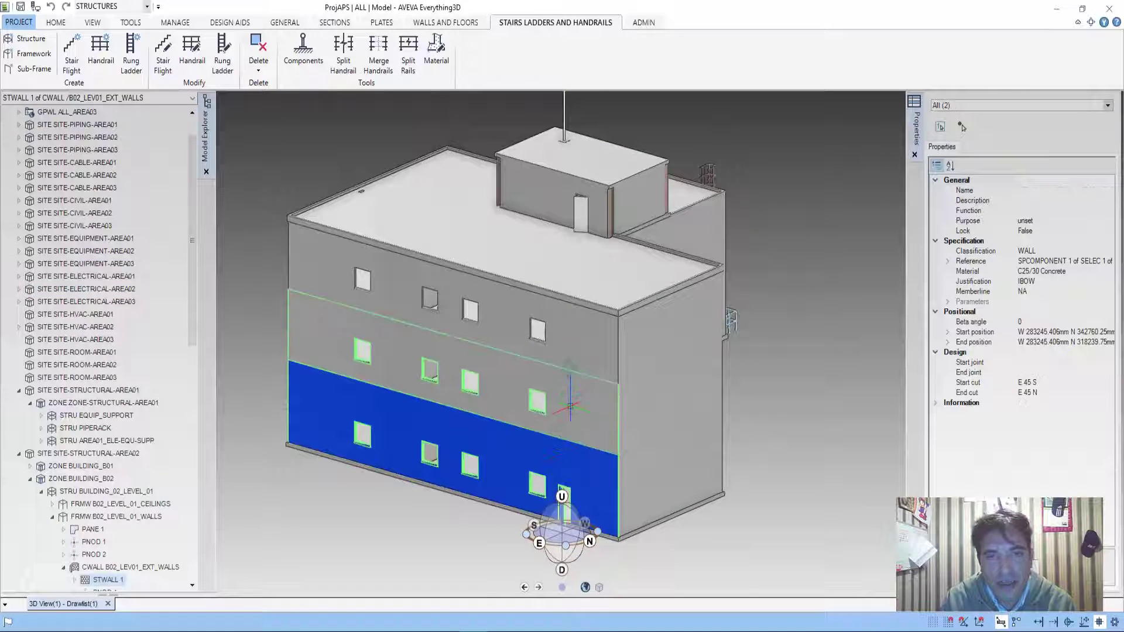
left_click(576, 334)
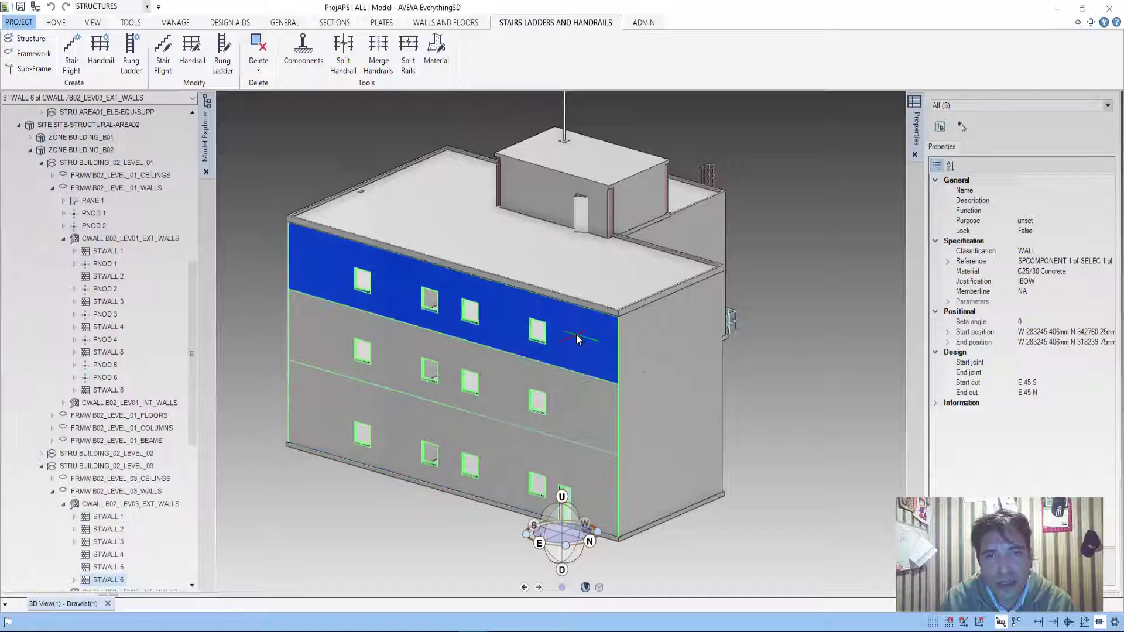
key("Delete")
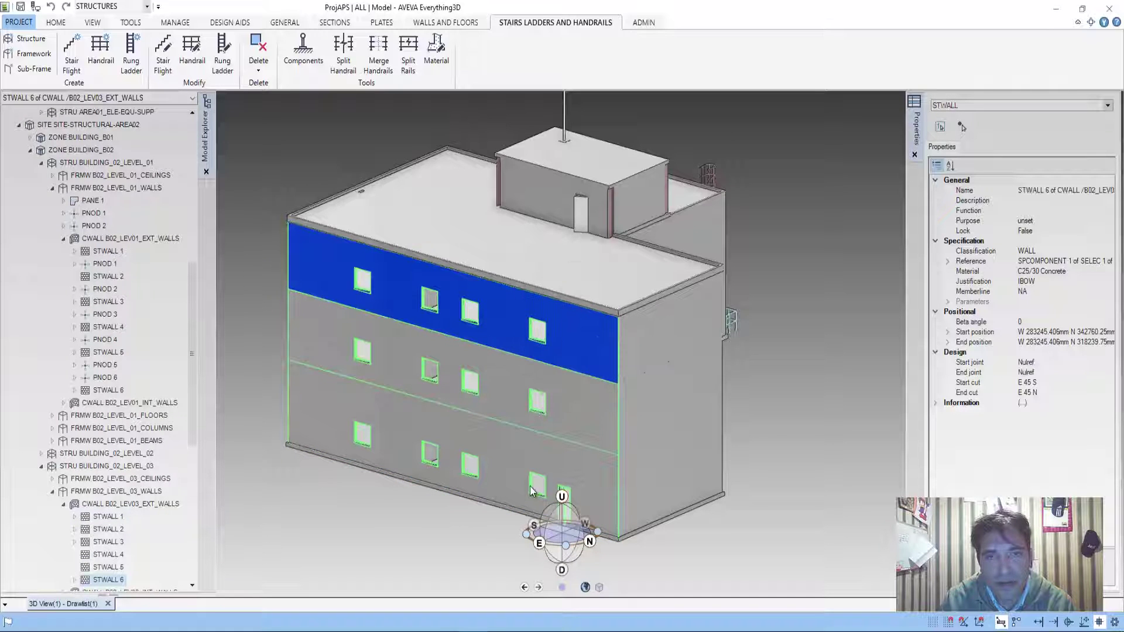
scroll(568, 433, "up", 3)
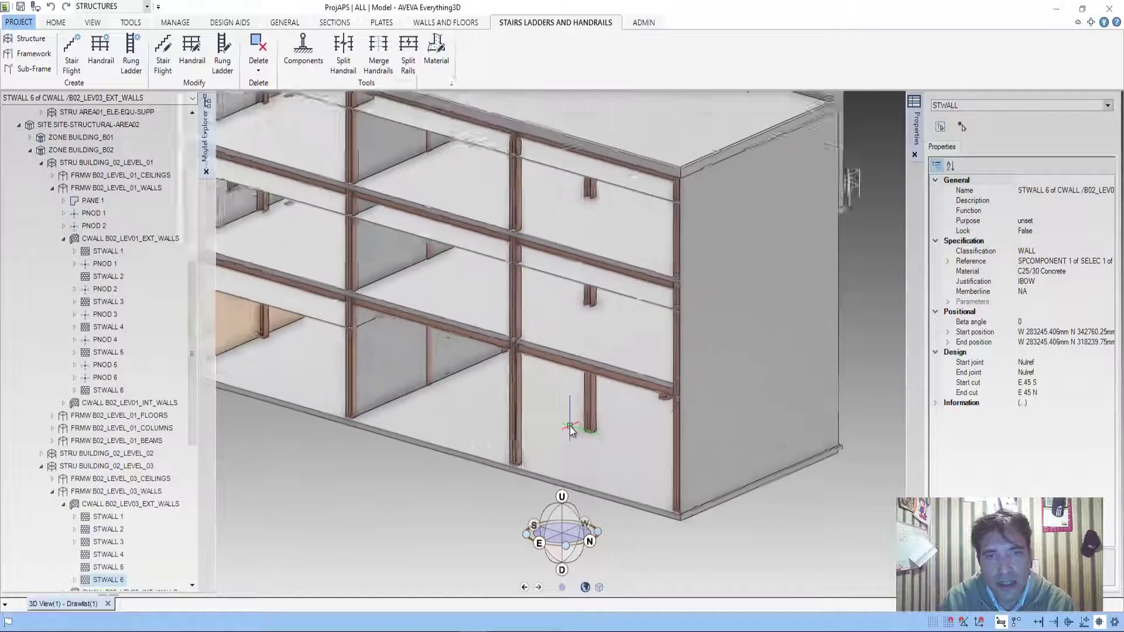
mouse_move(567, 445)
middle_mouse_down()
mouse_move(642, 392)
mouse_move(536, 448)
middle_mouse_up()
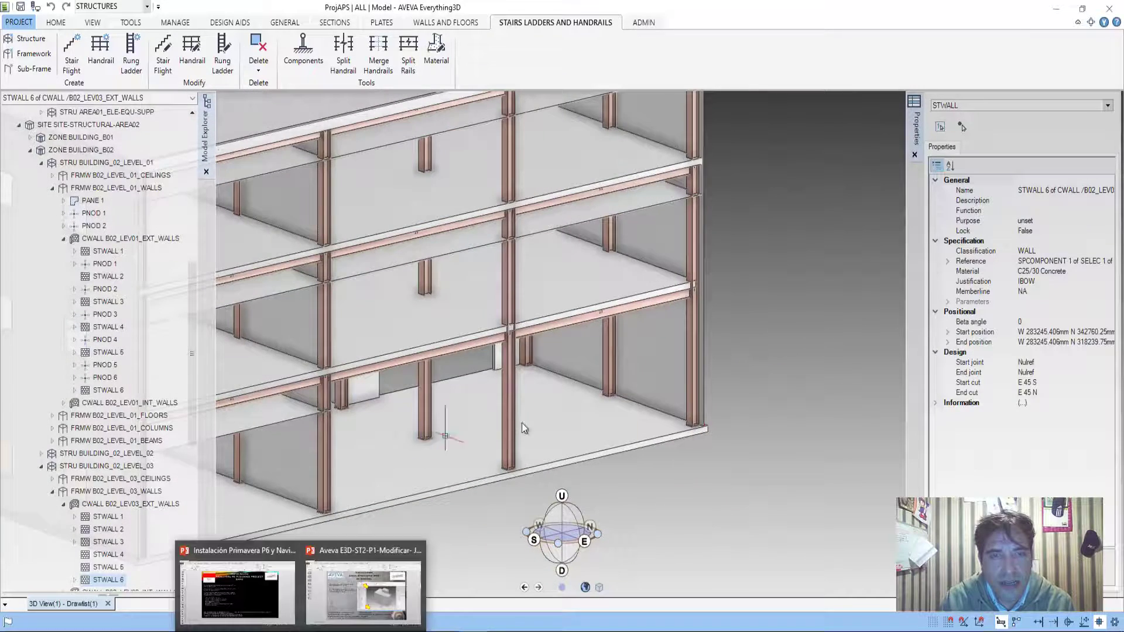
mouse_move(496, 451)
middle_mouse_down()
mouse_move(544, 395)
mouse_move(546, 469)
mouse_move(596, 477)
middle_mouse_up()
scroll(544, 395, "up", 2)
scroll(544, 395, "down", 3)
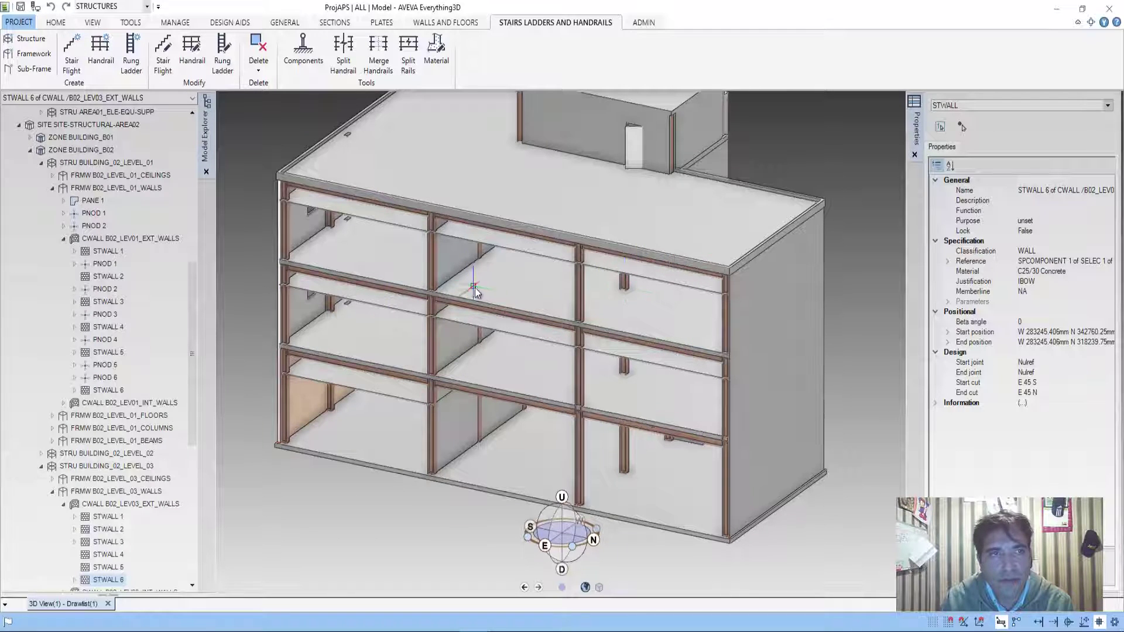
scroll(582, 383, "down", 5)
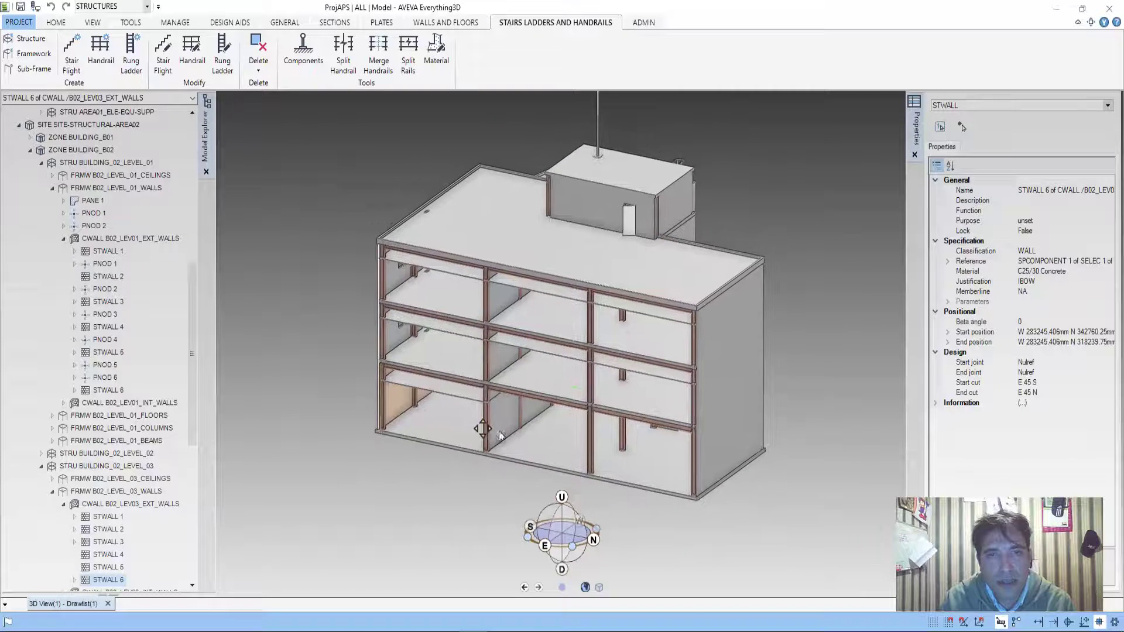
scroll(647, 345, "up", 5)
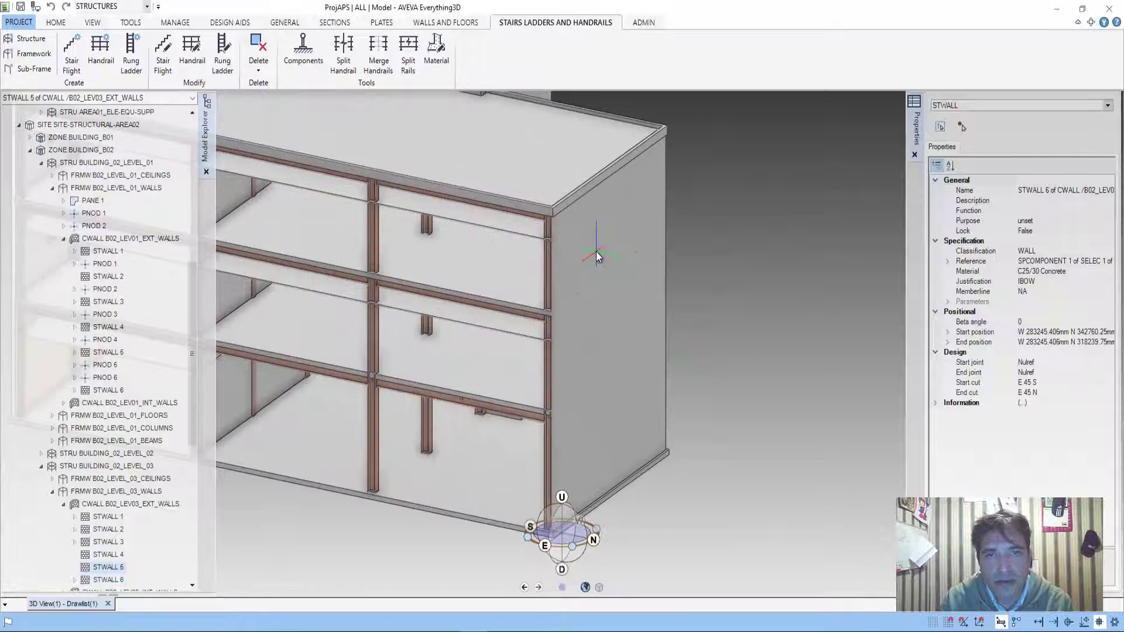
- Hide the top and lower end wall panels using the radial quick-action menu
left_click(596, 252)
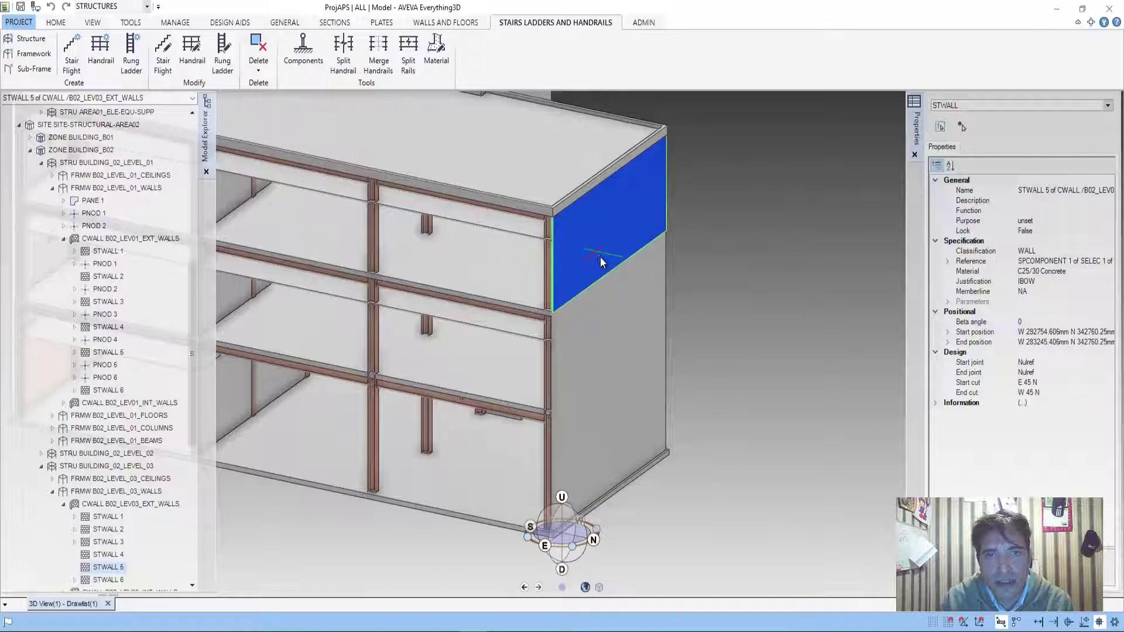
left_click(617, 383, "ctrl")
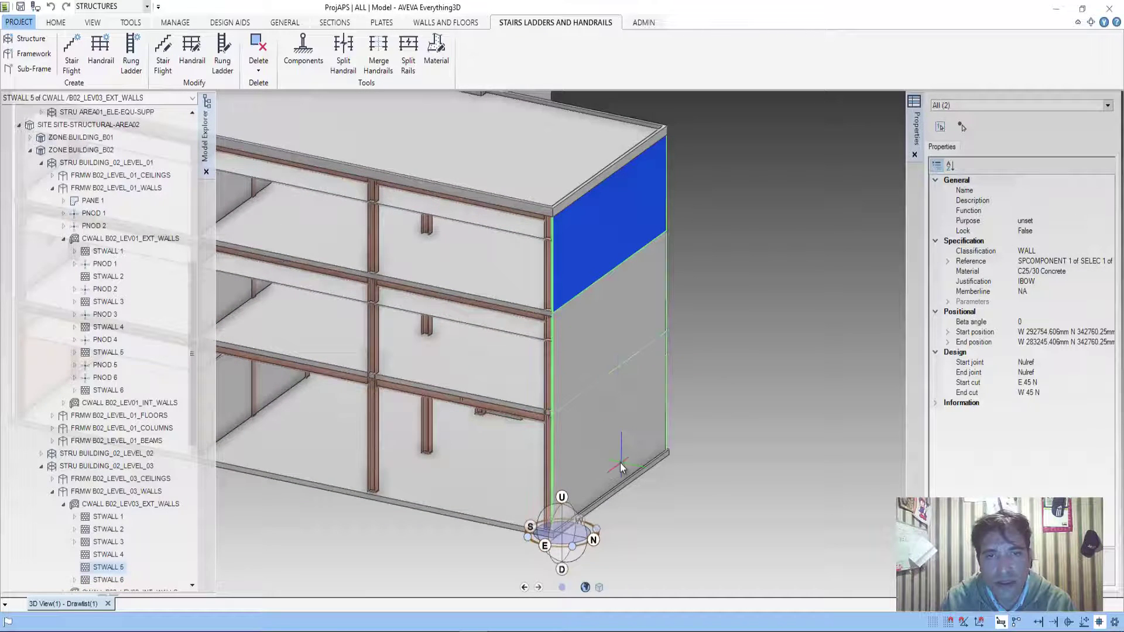
right_click(602, 241)
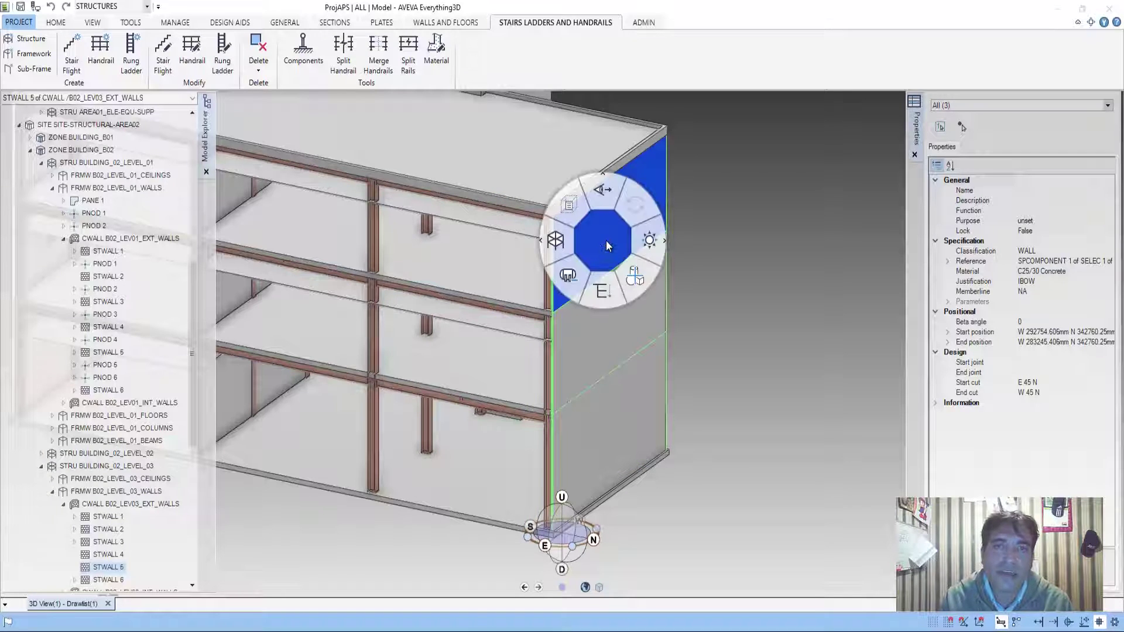
left_click(562, 280)
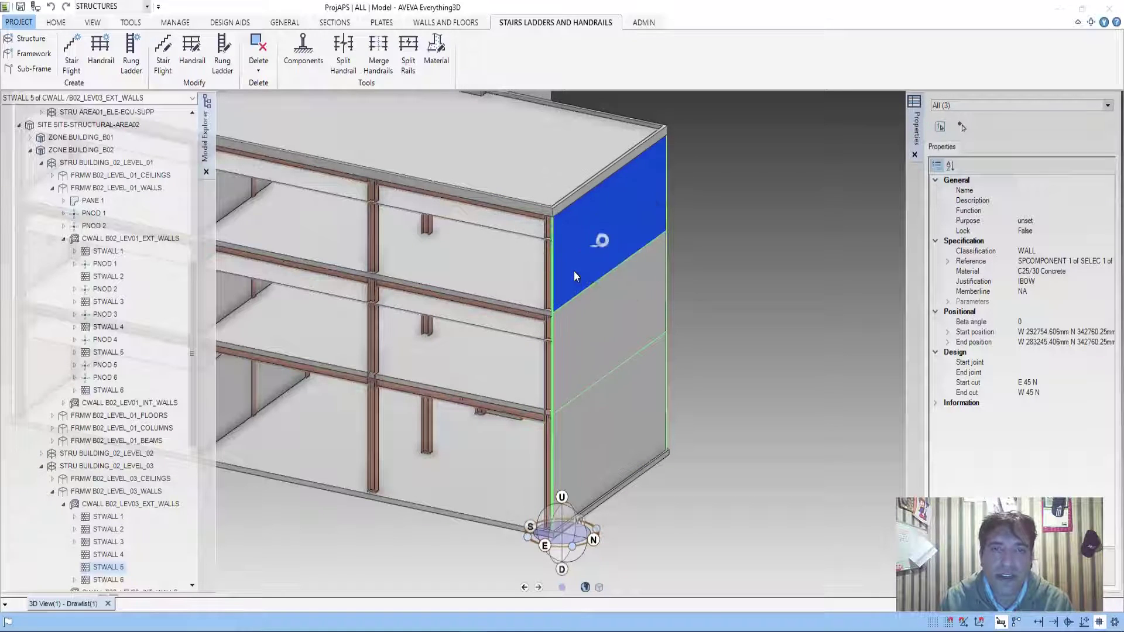
- Orbit the exposed framing from the east elevation and another side, then return to PowerPoint
mouse_move(506, 353)
middle_mouse_down()
mouse_move(489, 379)
mouse_move(525, 325)
mouse_move(527, 284)
mouse_move(419, 249)
mouse_move(266, 82)
middle_mouse_up()
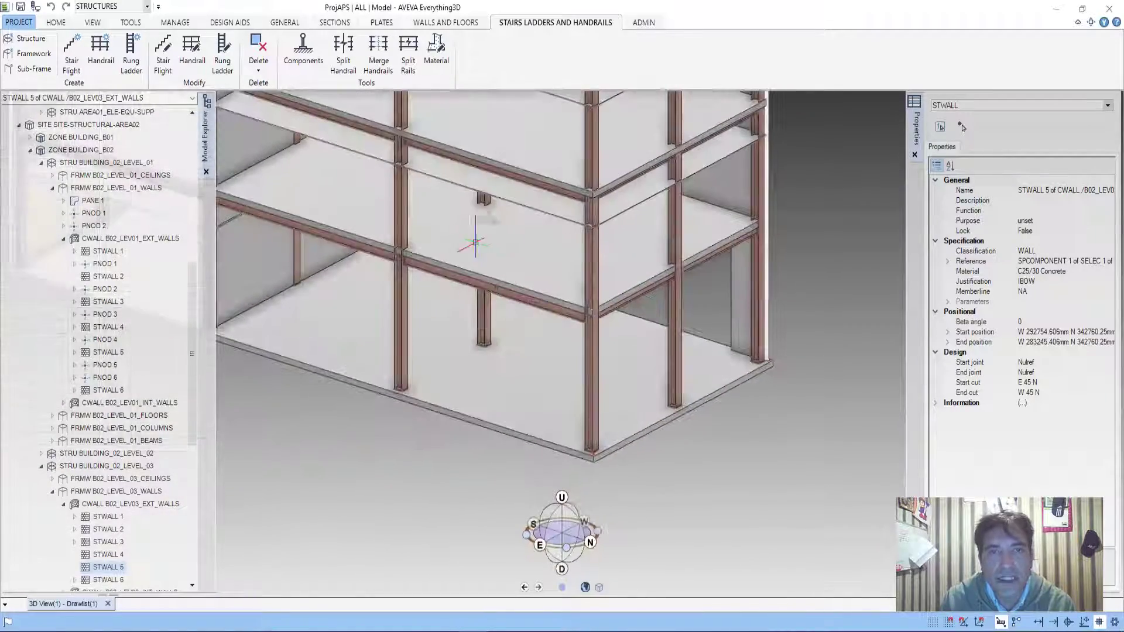
scroll(550, 269, "up", 5)
scroll(560, 275, "down", 3)
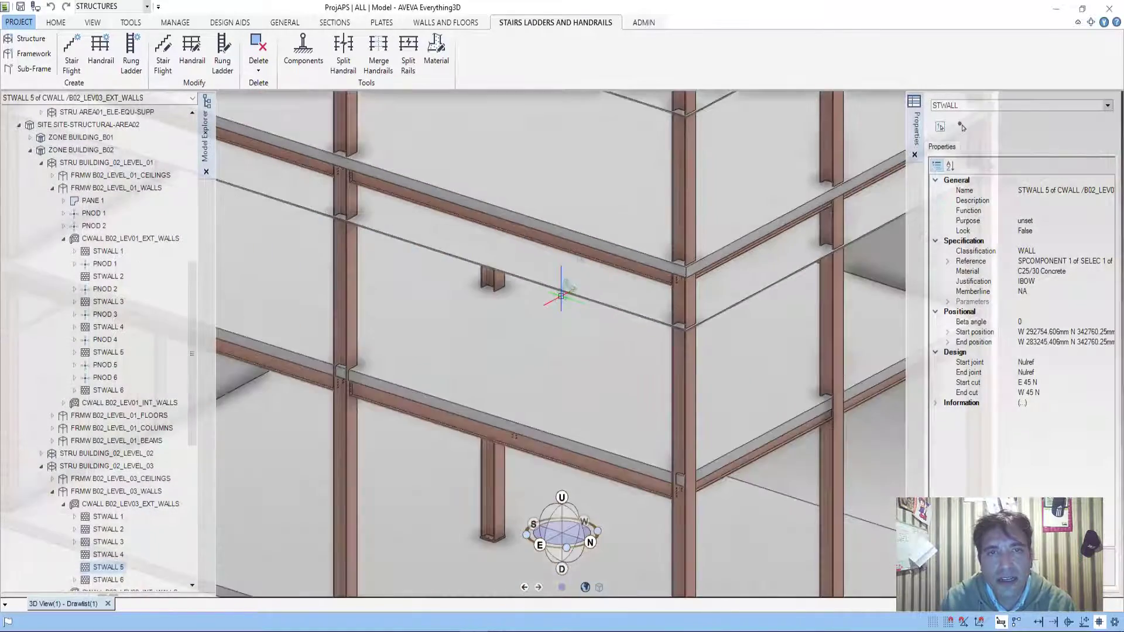
middle_click_drag(562, 284, 771, 345)
scroll(644, 317, "down", 3)
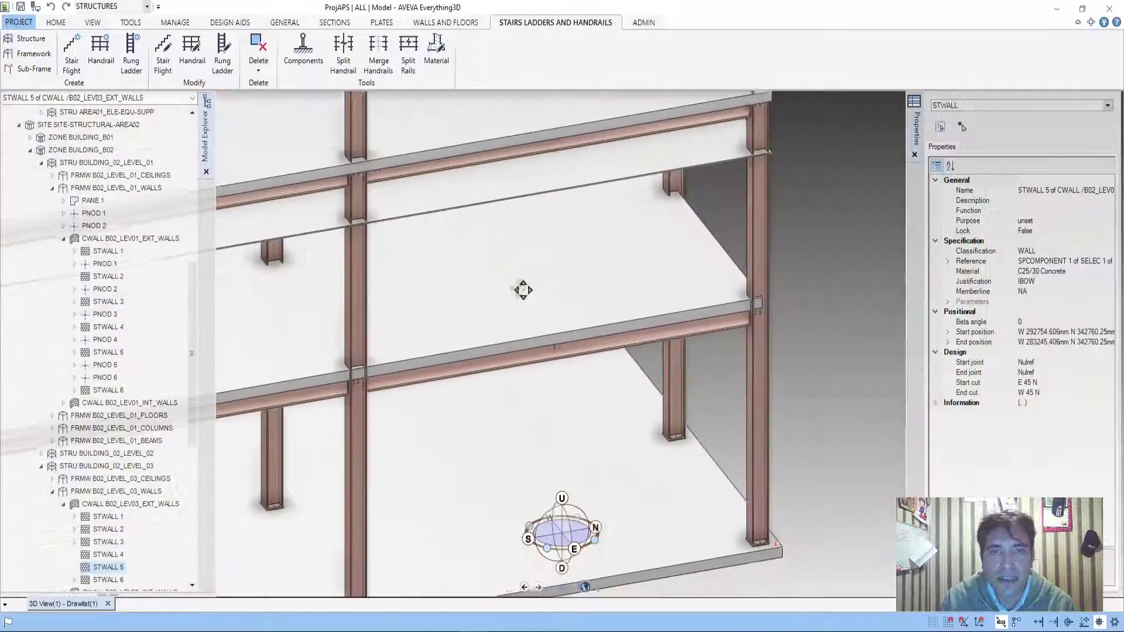
scroll(587, 322, "up", 2)
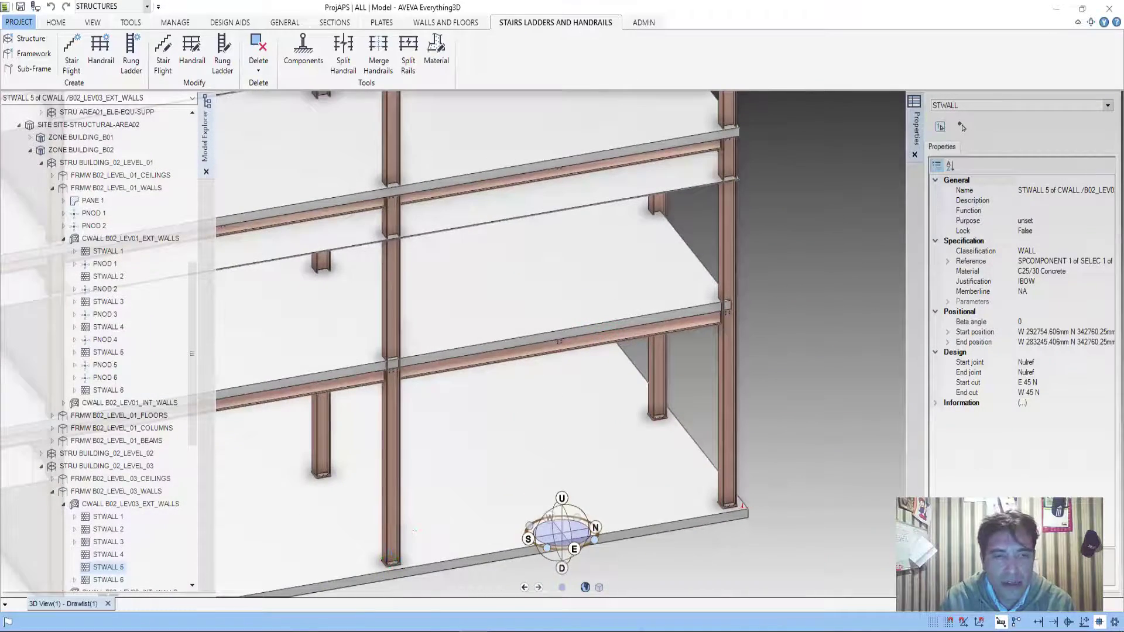
left_click(359, 612)
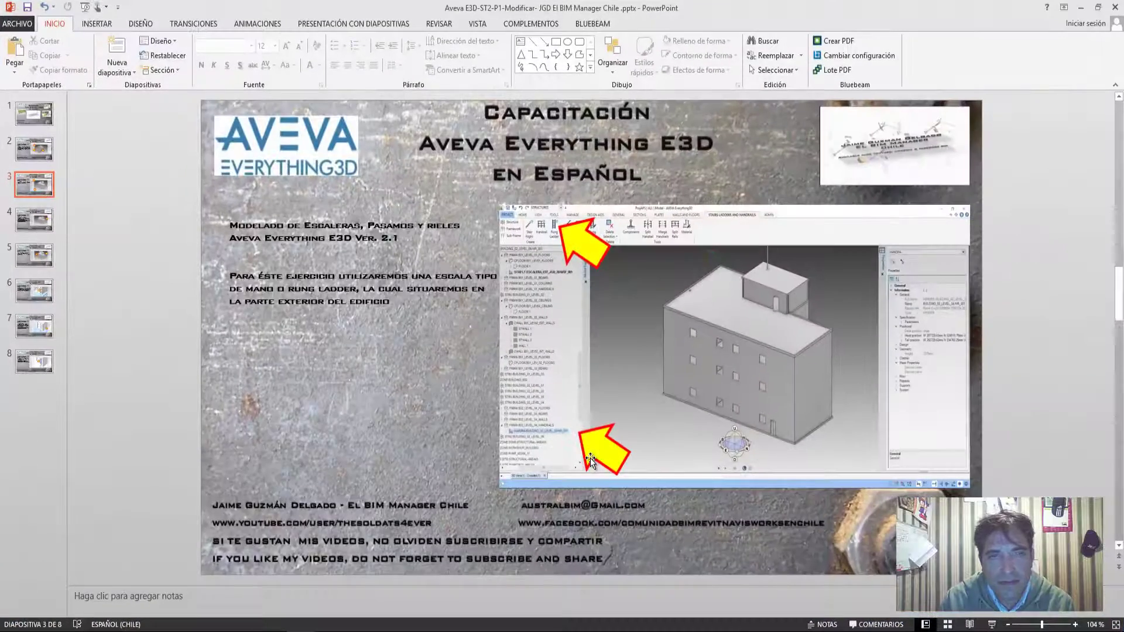
- Advance the presentation to slide 4 listing ISO standard, naming, exit type and pitch
scroll(590, 458, "down", 1)
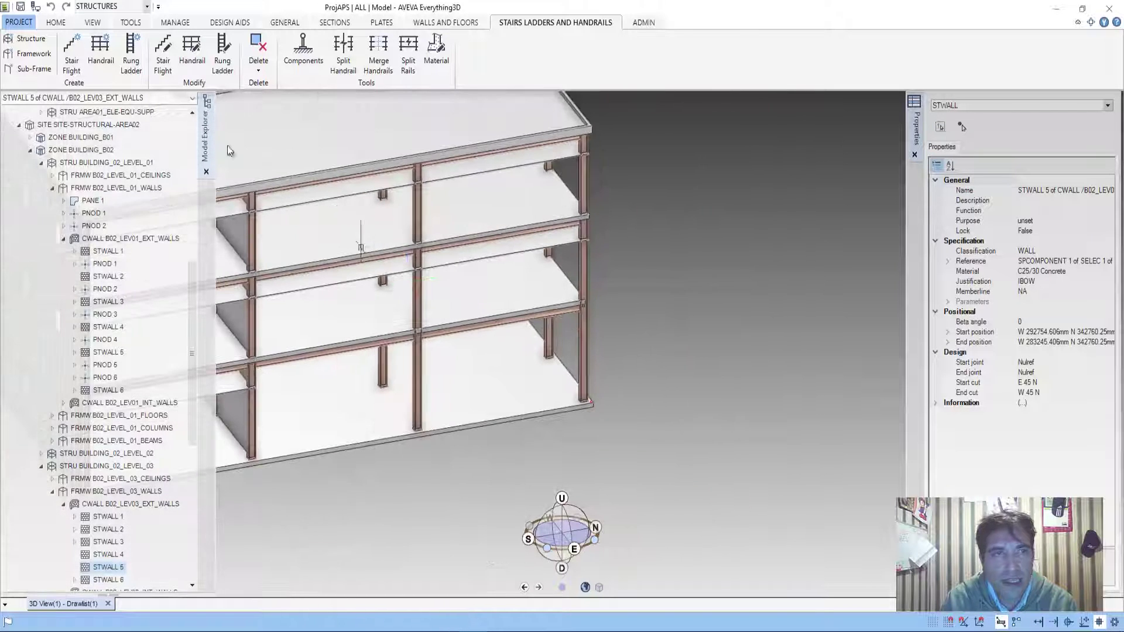
- Start a new rung ladder with ISO14122 Project defaults and an auto-generated name
left_click(134, 62)
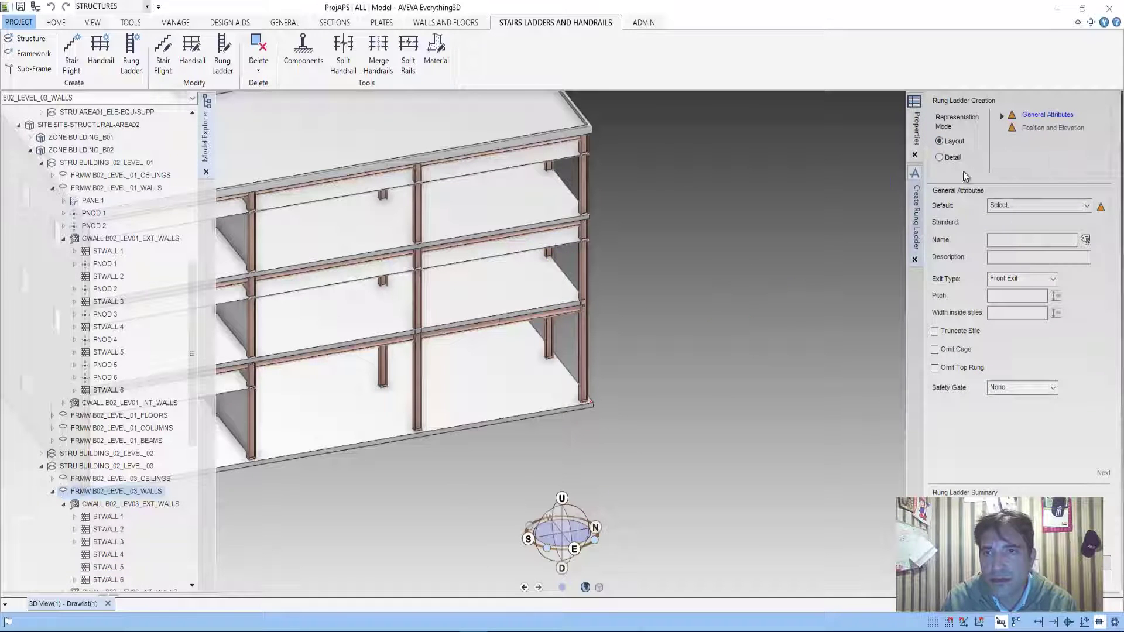
left_click(1029, 210)
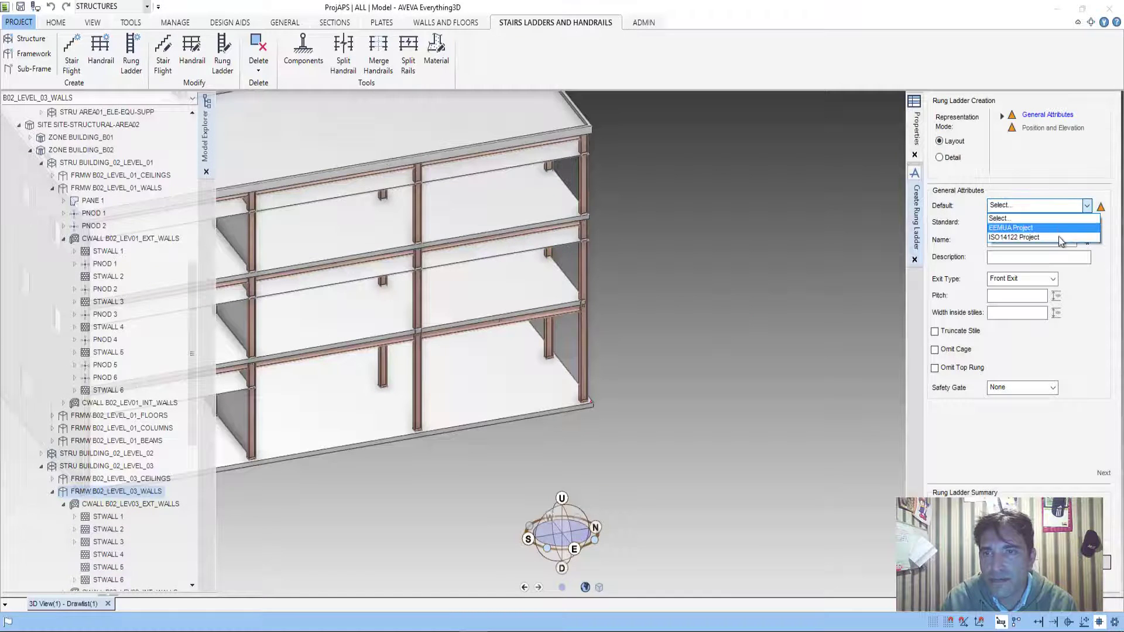
left_click(1019, 237)
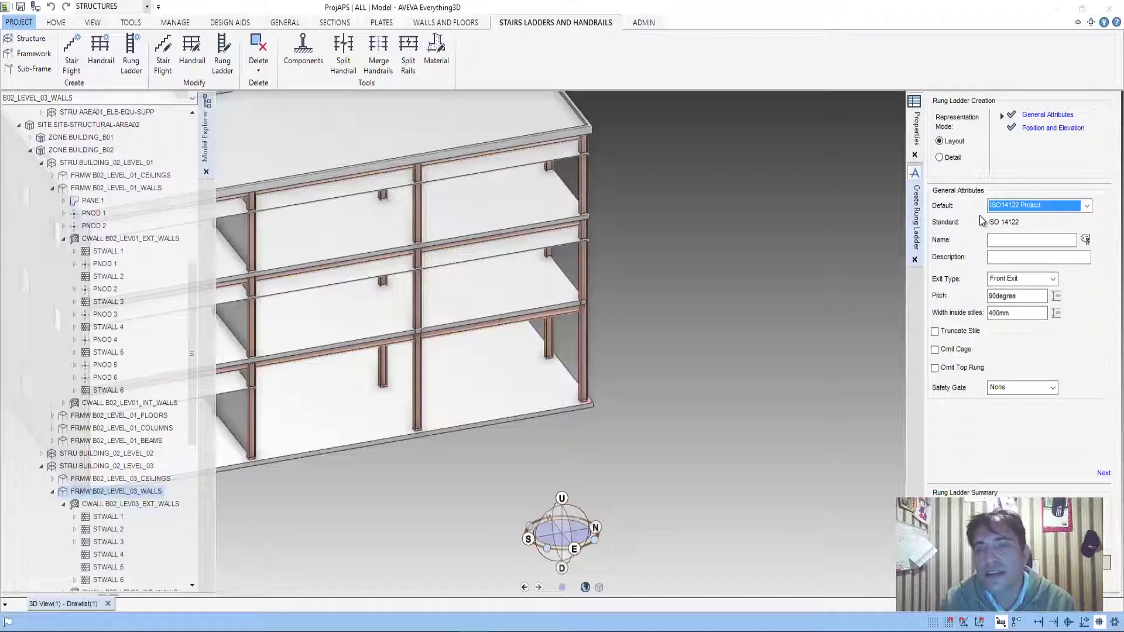
left_click(1021, 241)
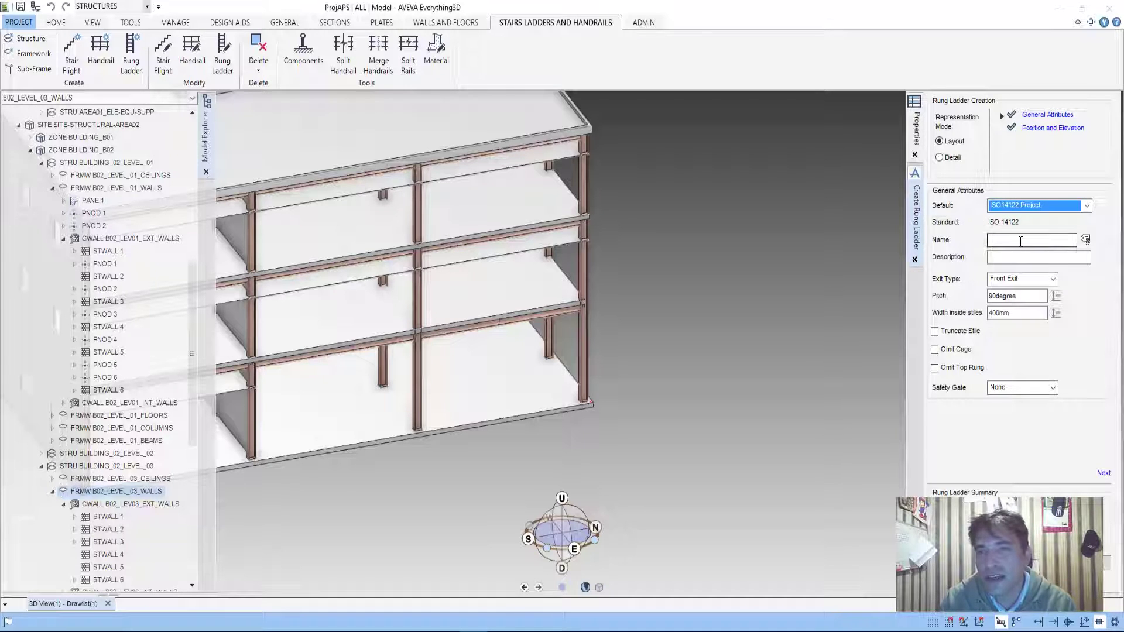
left_click(580, 220)
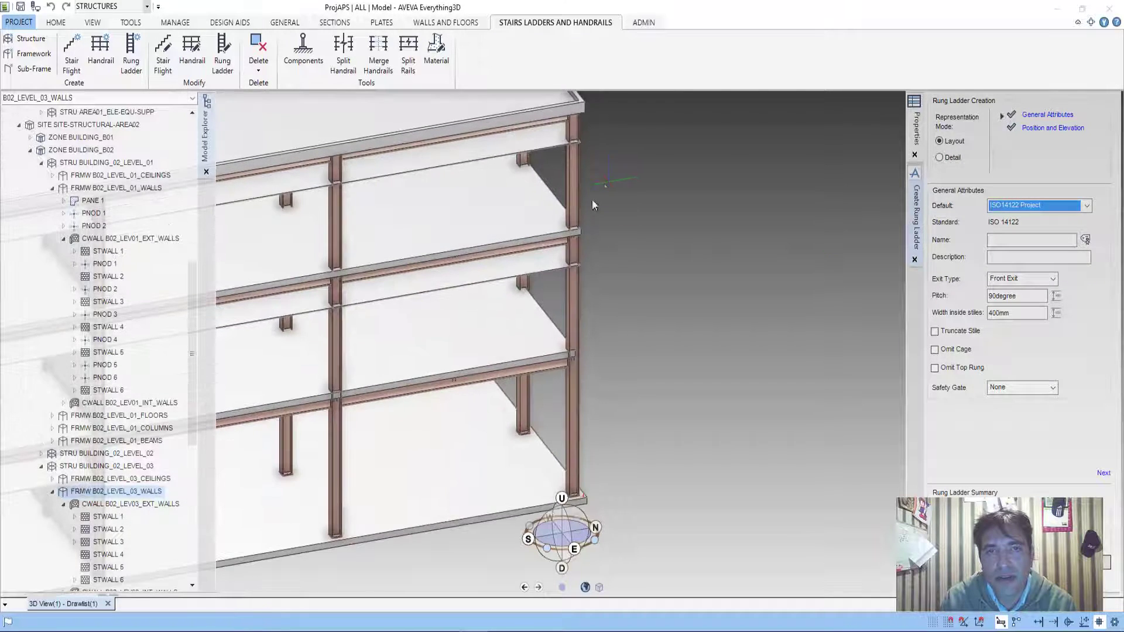
mouse_move(609, 184)
middle_mouse_down()
mouse_move(589, 266)
mouse_move(618, 294)
middle_mouse_up()
scroll(589, 266, "up", 3)
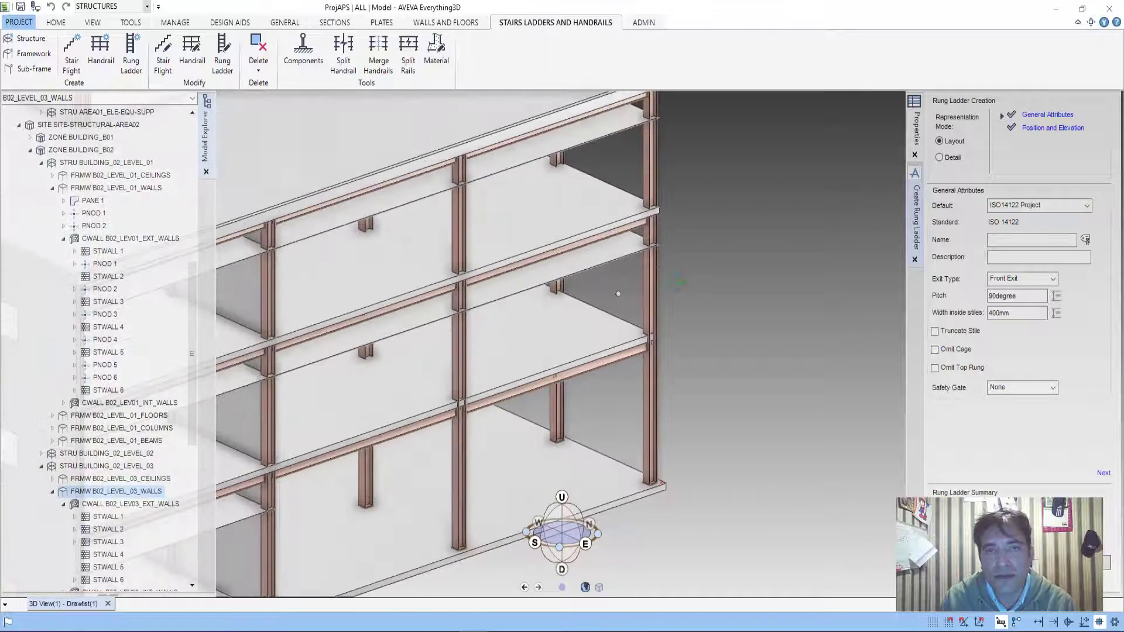
middle_click_drag(691, 291, 710, 268, "shift")
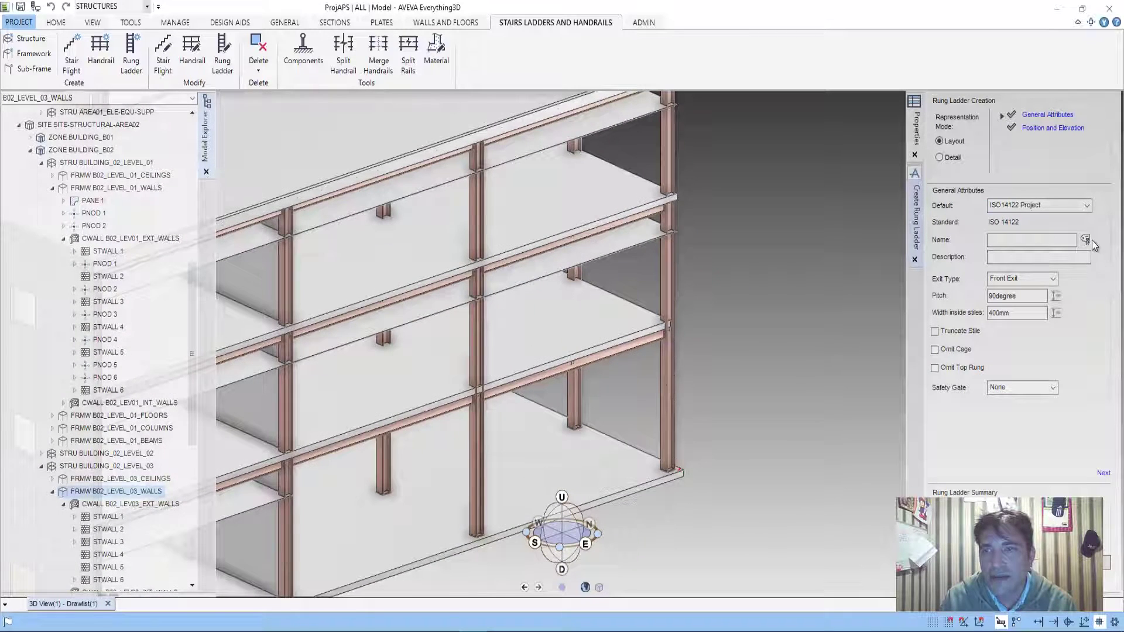
left_click(1037, 240)
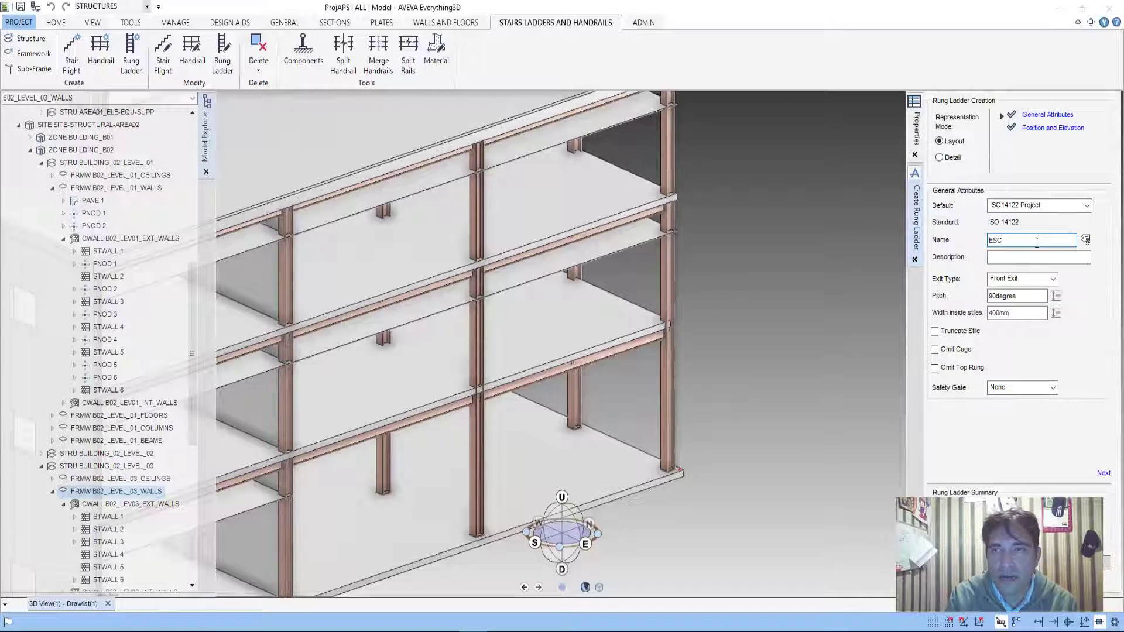
left_click(1008, 260)
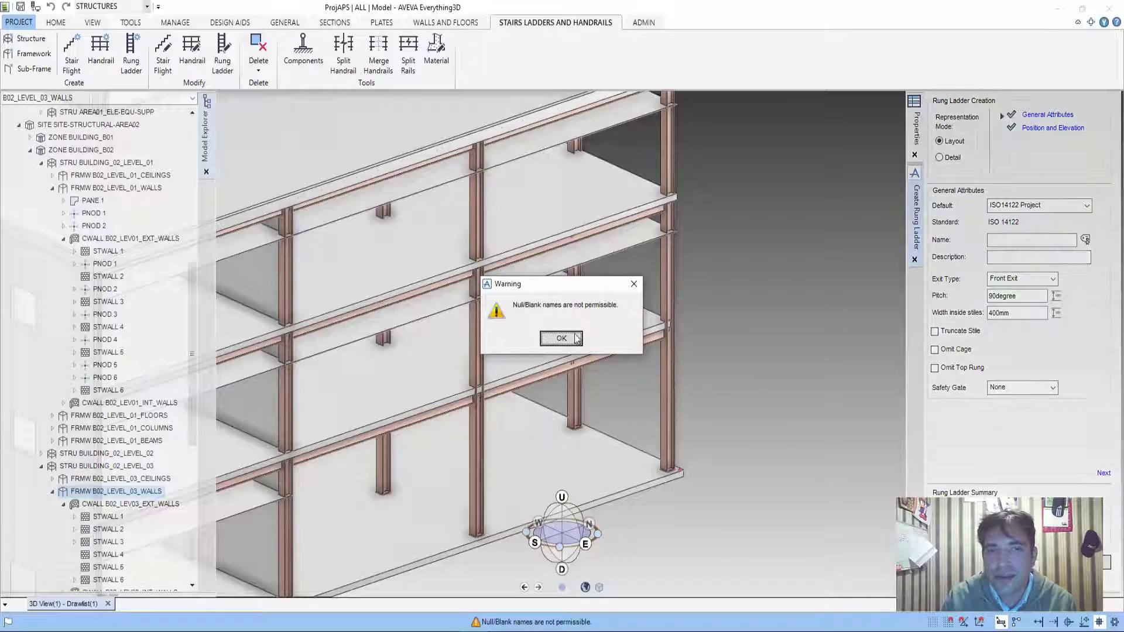
key("Return")
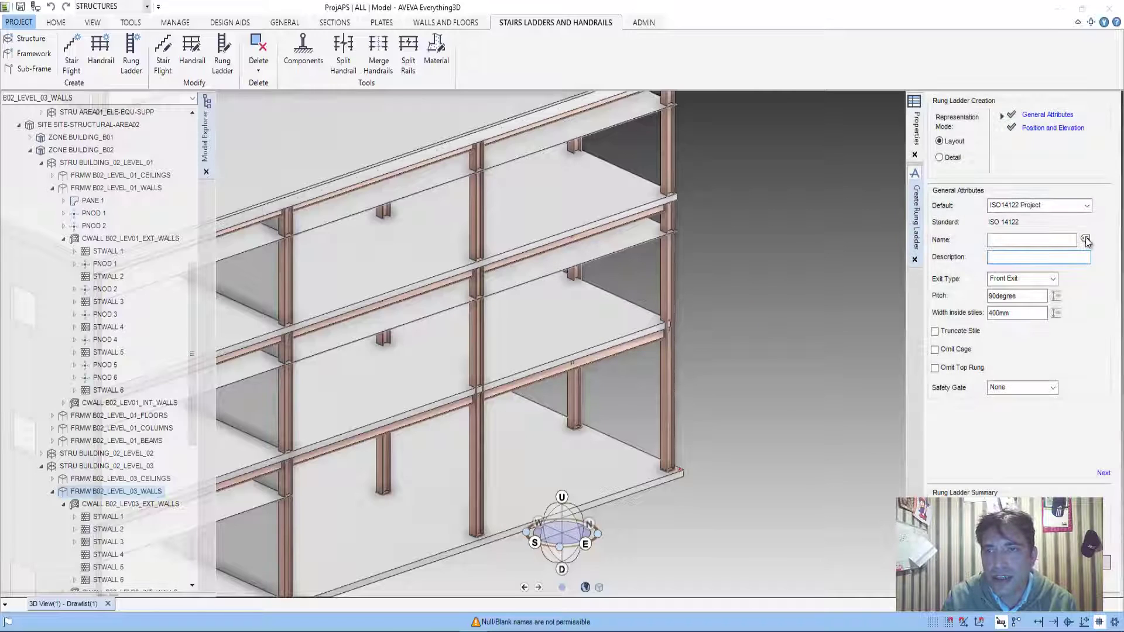
left_click(1085, 239)
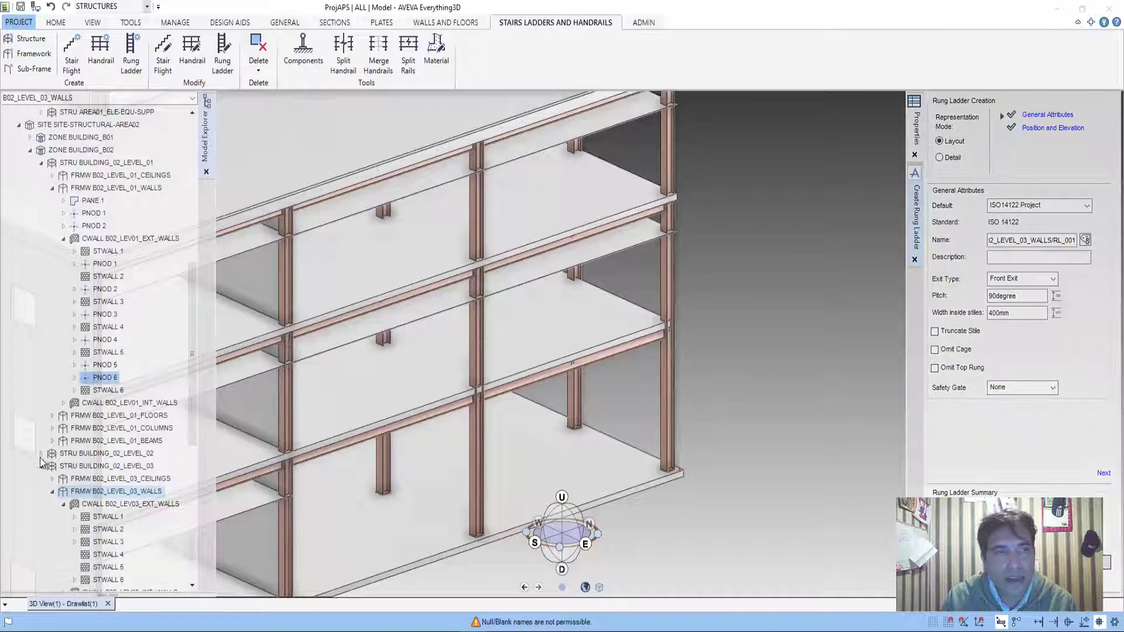
- Collapse both structural sites and pick SITE-STRUCTURAL-AREA01 as the current element
scroll(105, 351, "up", 7)
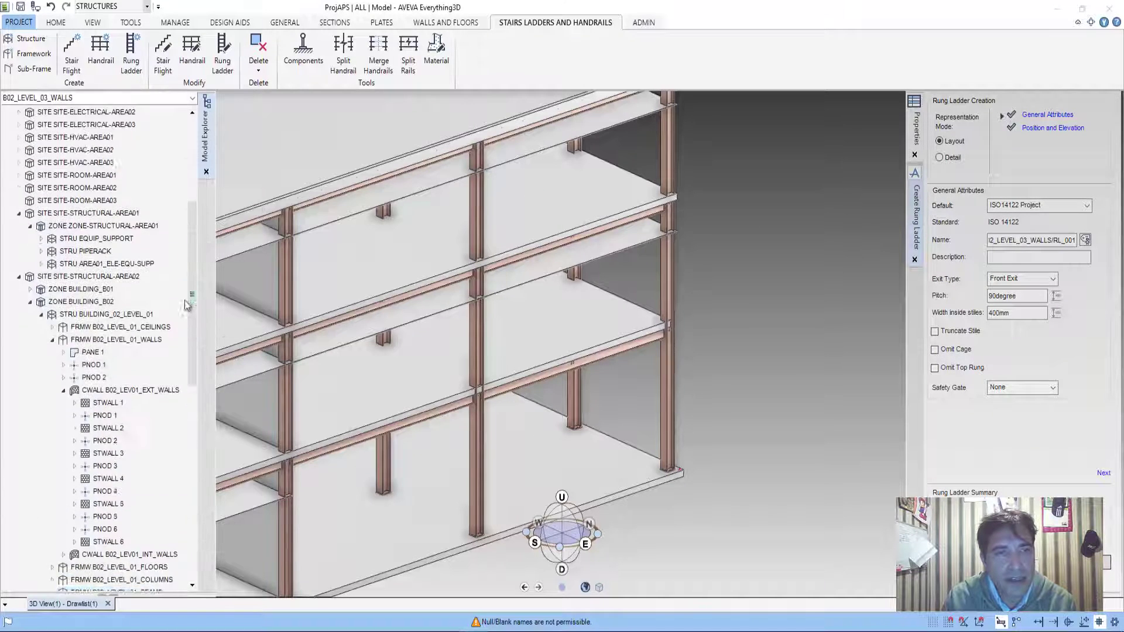
left_click(18, 390)
left_click(20, 327)
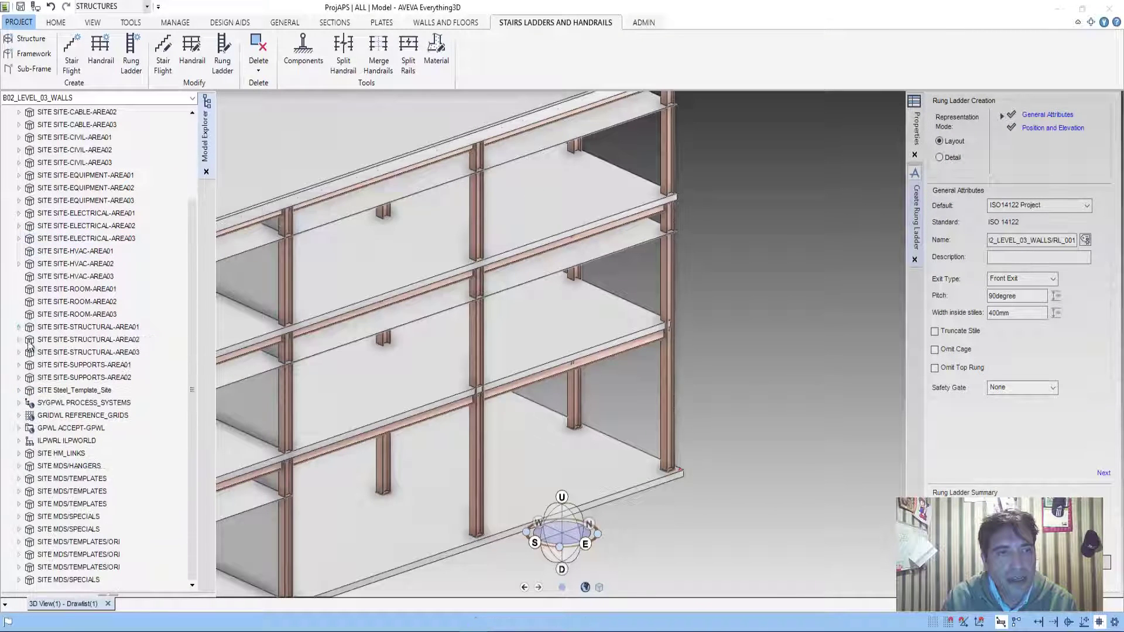
scroll(80, 542, "up", 3)
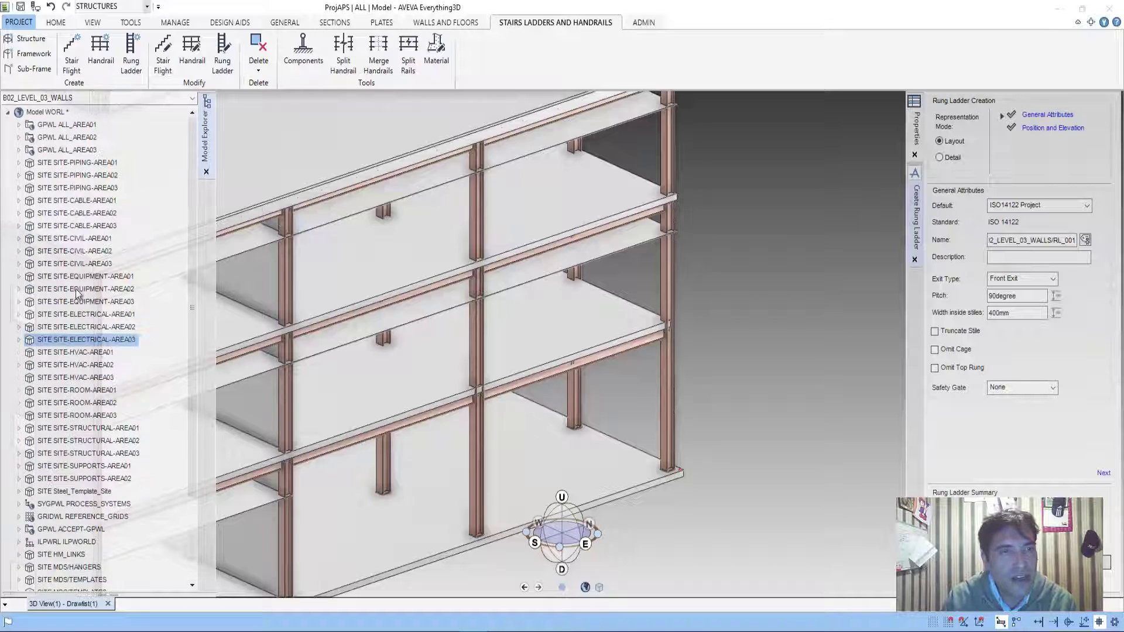
left_click(87, 429)
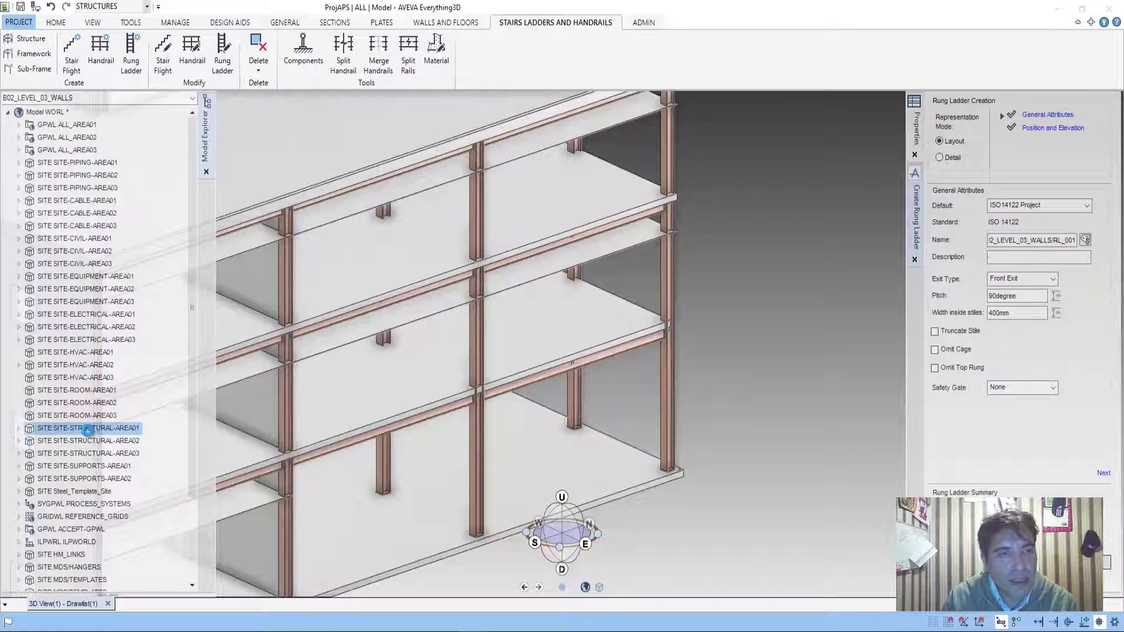
left_click(101, 479, "ctrl")
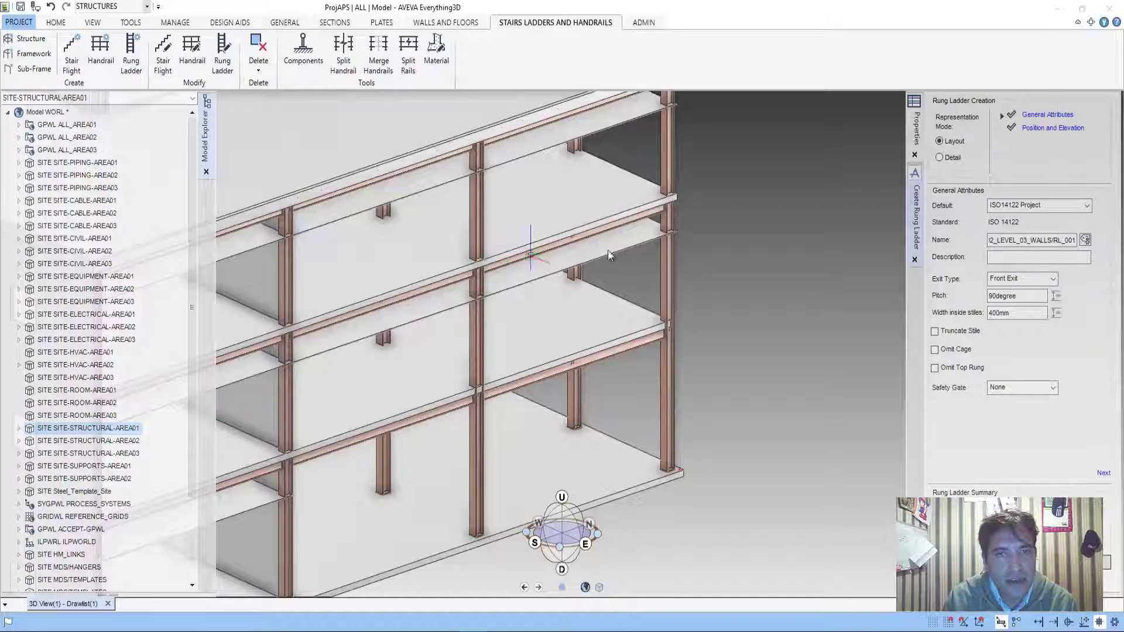
scroll(639, 279, "down", 3)
scroll(638, 279, "down", 2)
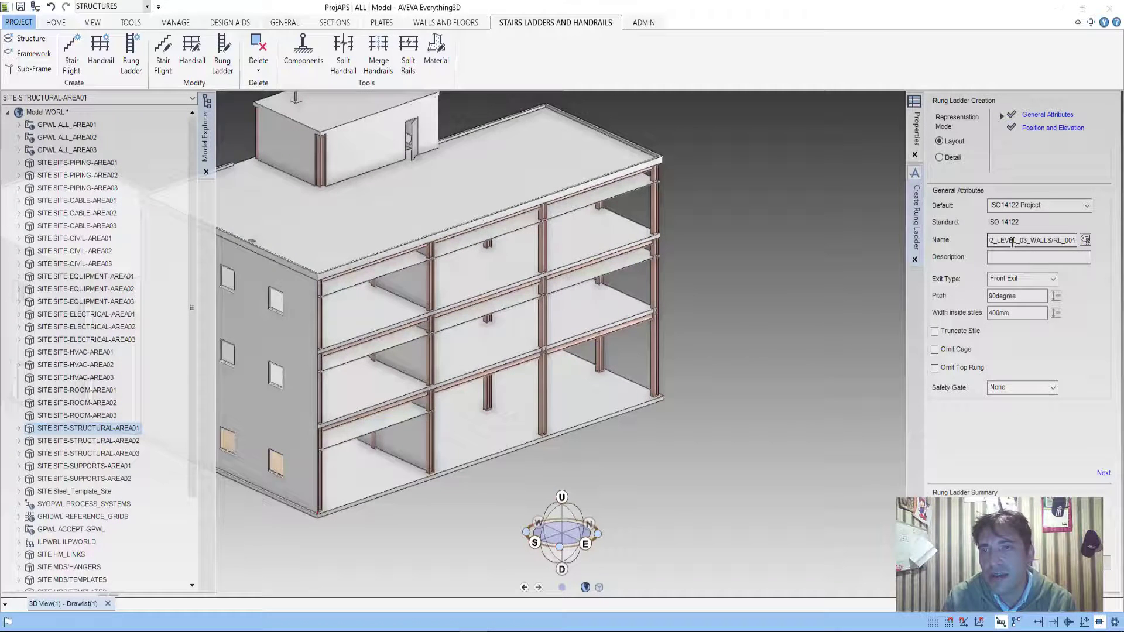
- Describe the ladder as 'Escala Exterior Acceso Chile' with Front Exit and 90degree pitch
left_click(1001, 256)
type("Escala Ex")
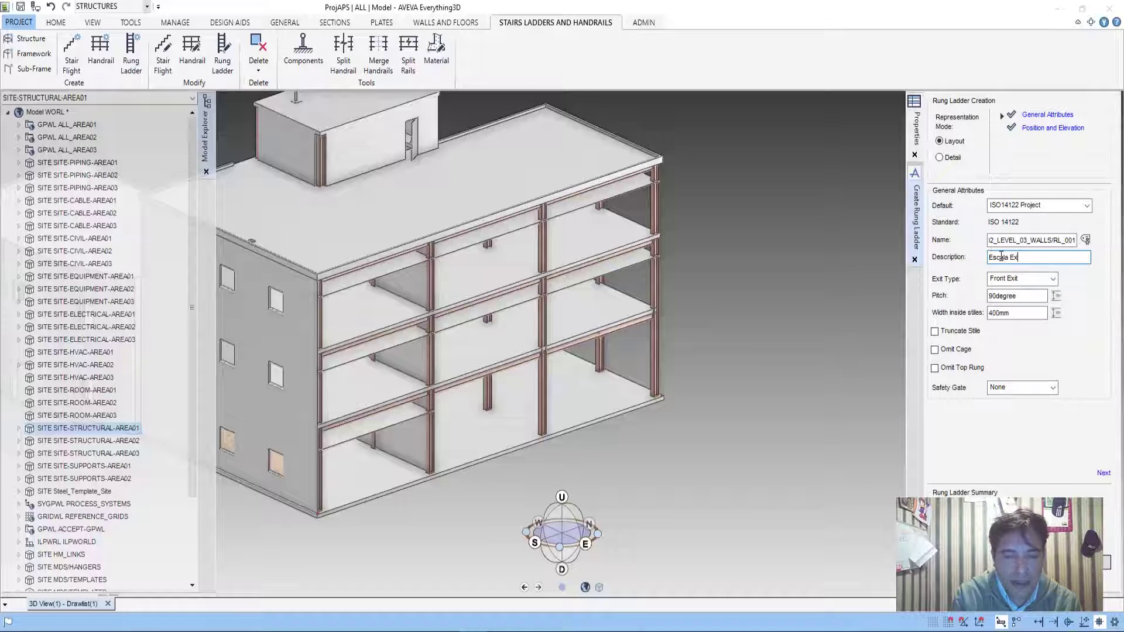
type("terior")
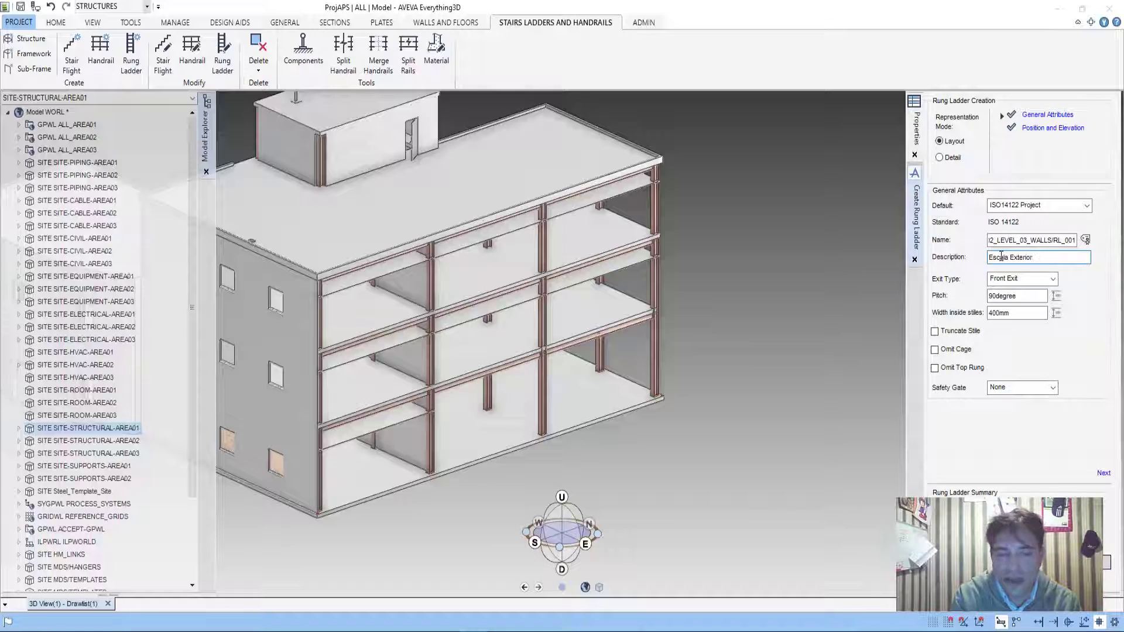
type(" Acceso Ch")
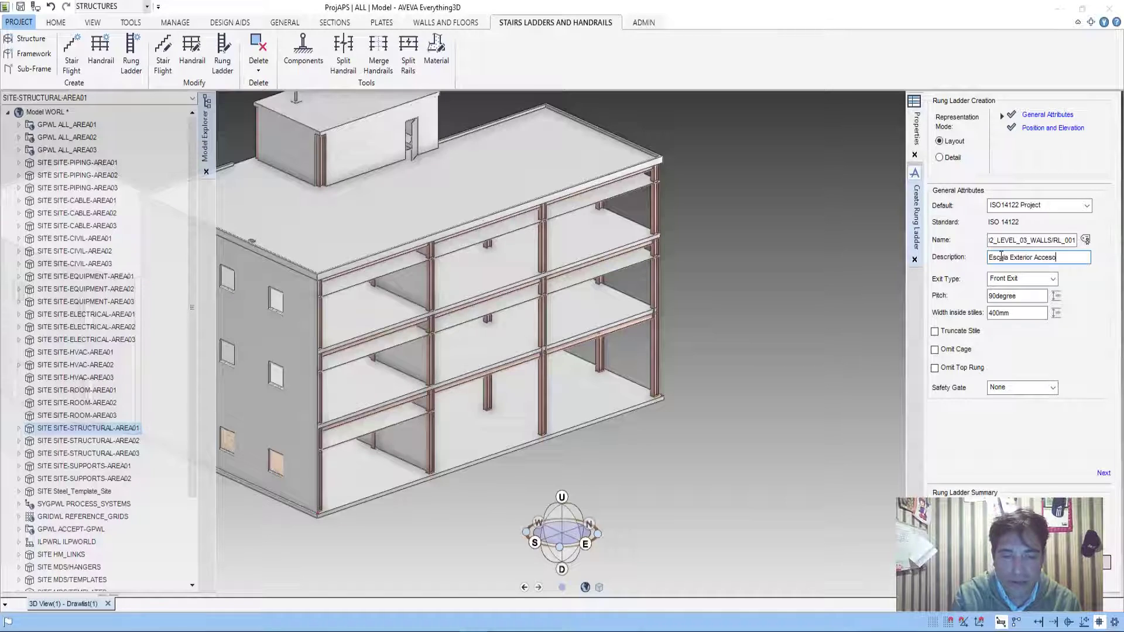
type("ile")
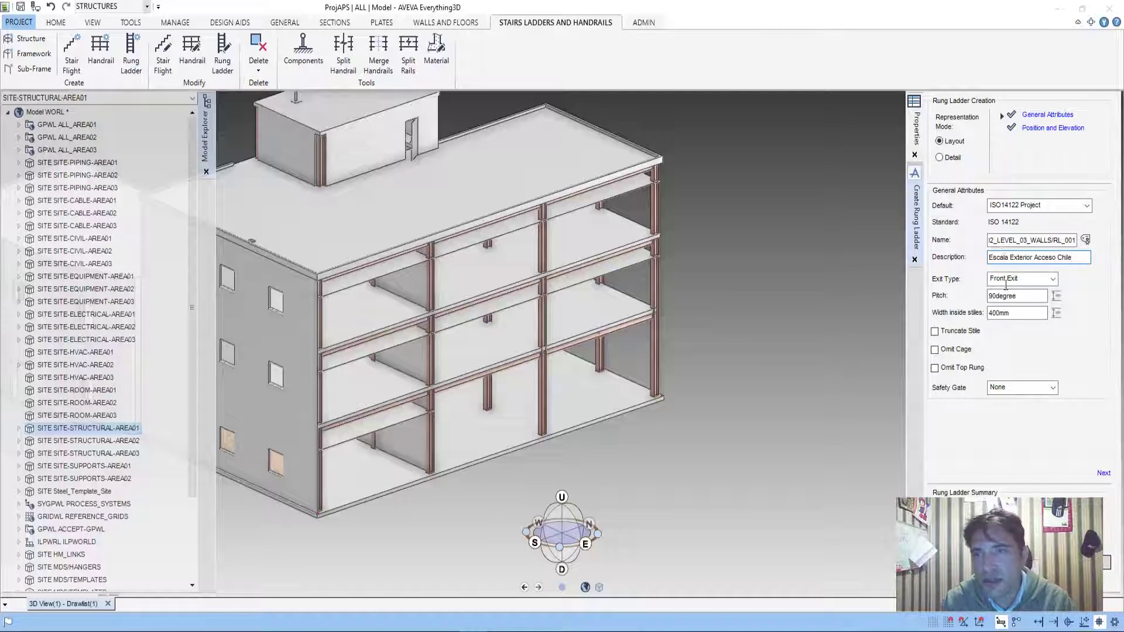
left_click(1054, 282)
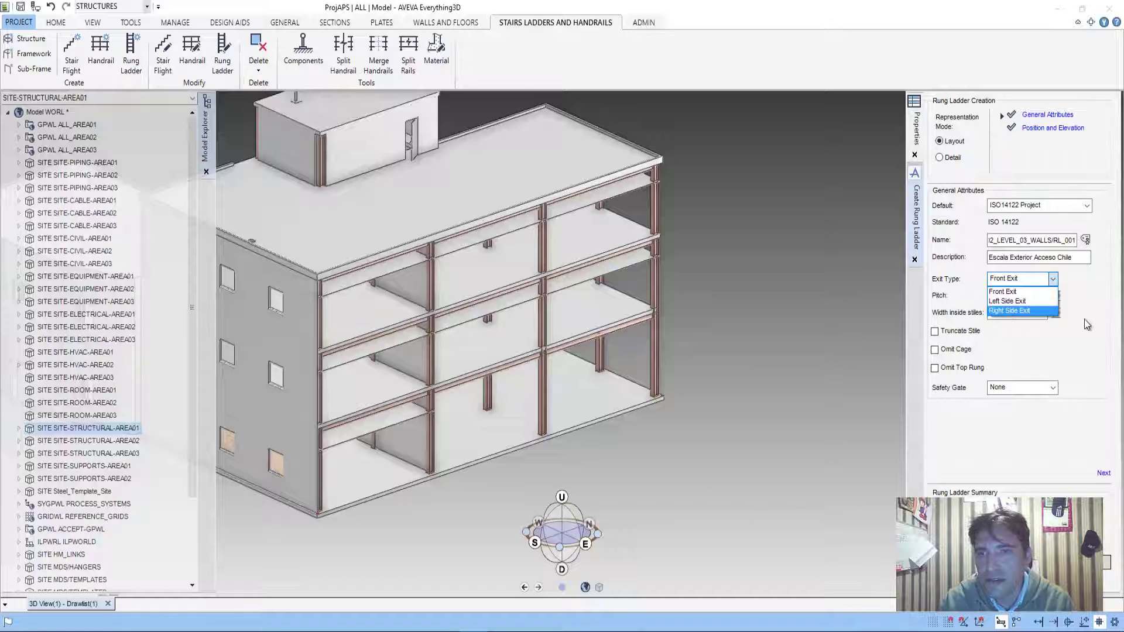
left_click(1088, 325)
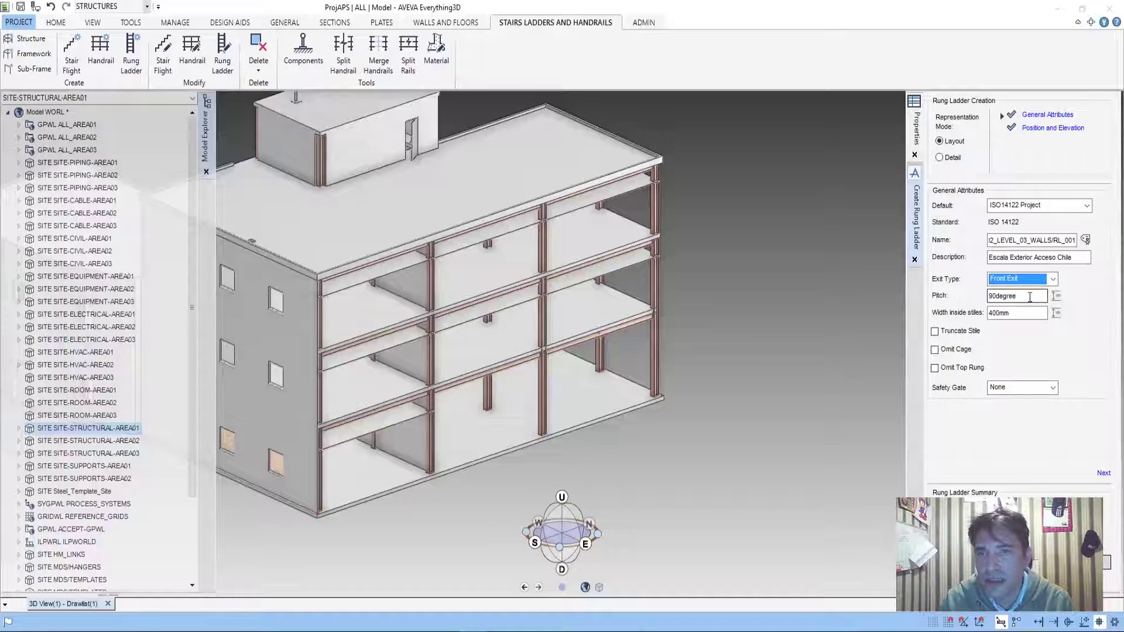
left_click_drag(1030, 297, 1003, 296)
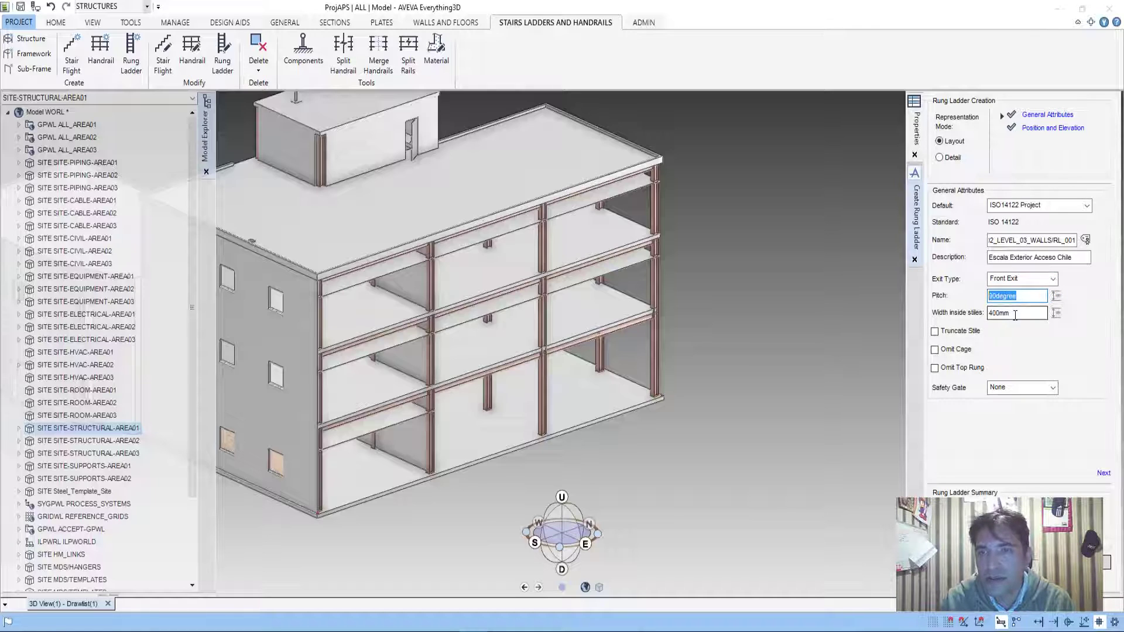
scroll(613, 272, "up", 2)
scroll(639, 244, "up", 2)
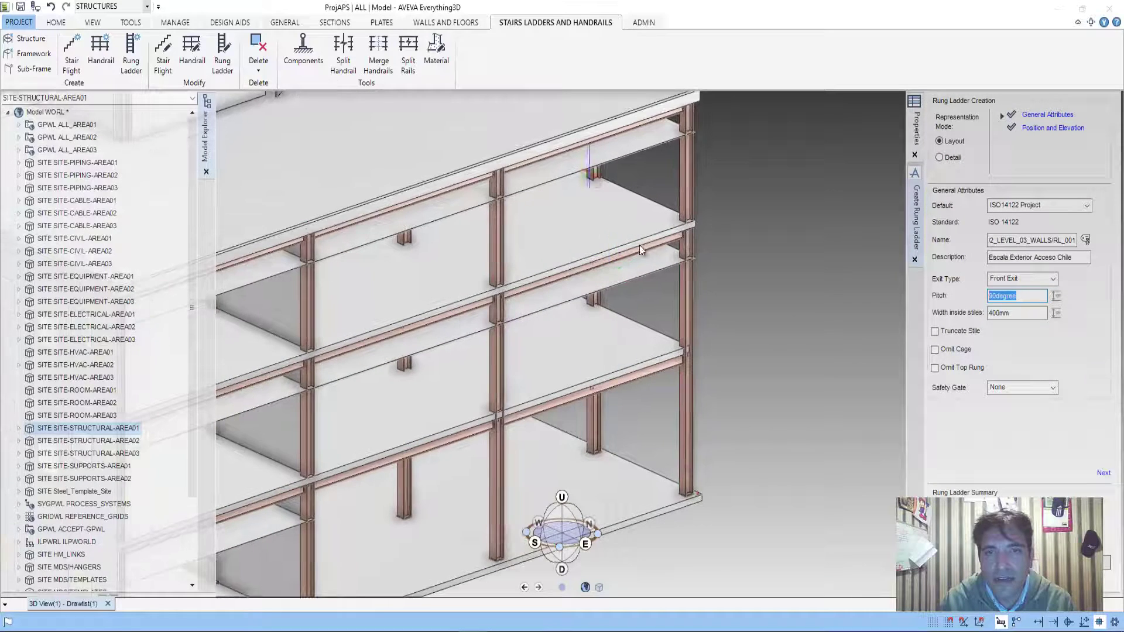
- Keep the 400mm width inside stiles and no safety gate, then show PowerPoint
mouse_move(679, 402)
middle_mouse_down()
mouse_move(722, 367)
mouse_move(673, 302)
middle_mouse_up()
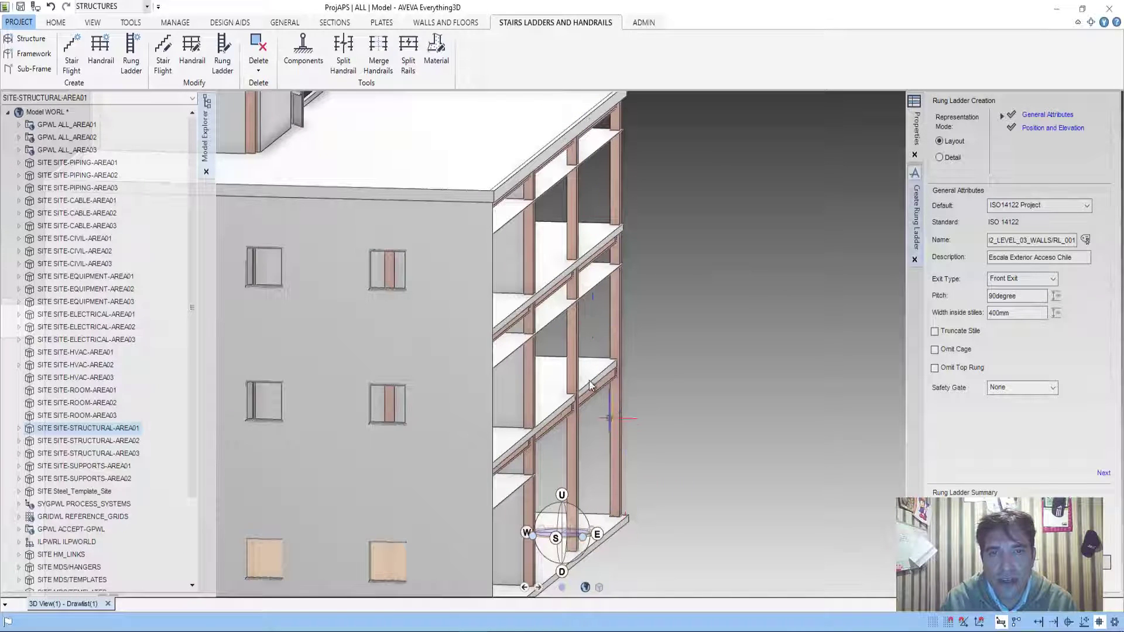
scroll(727, 377, "down", 2)
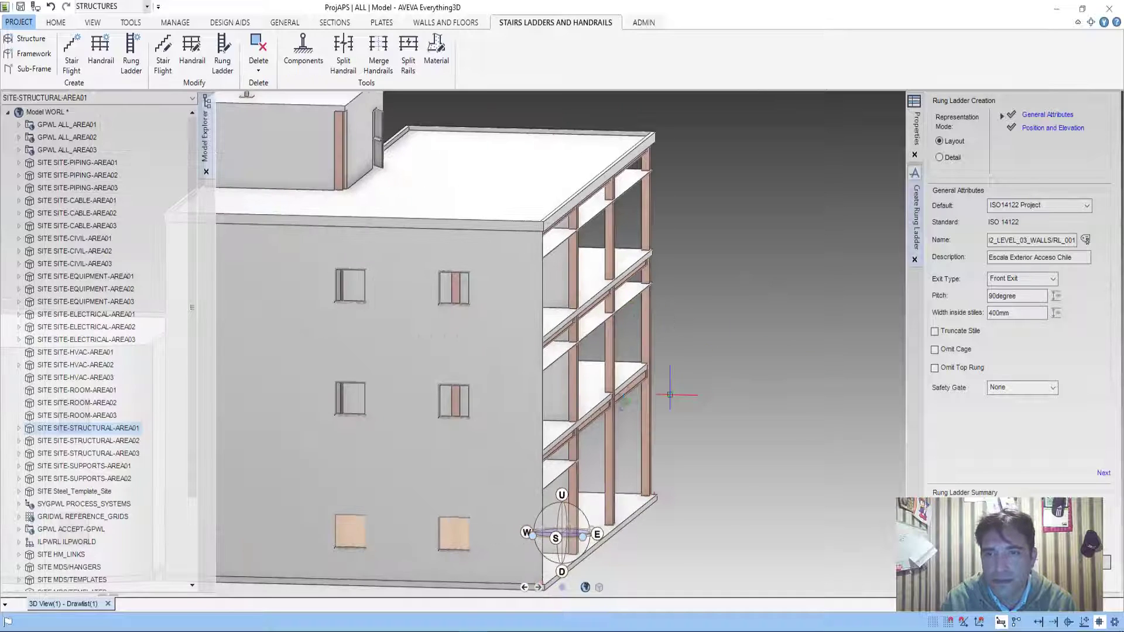
middle_click_drag(727, 383, 575, 412)
left_click(1025, 314)
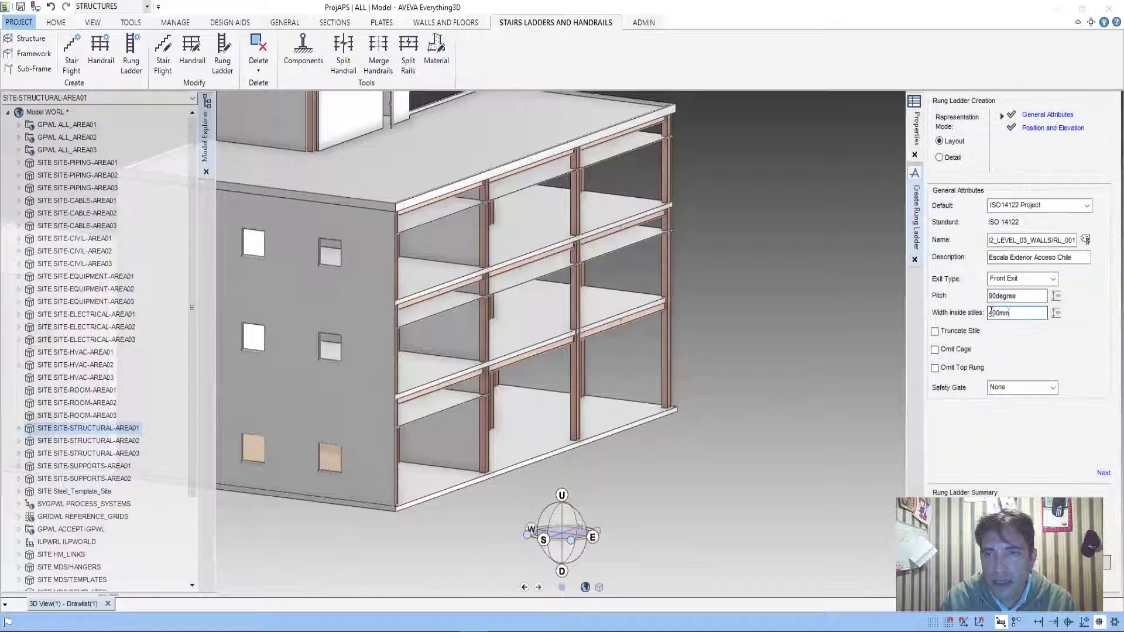
left_click(1043, 389)
left_click(995, 400)
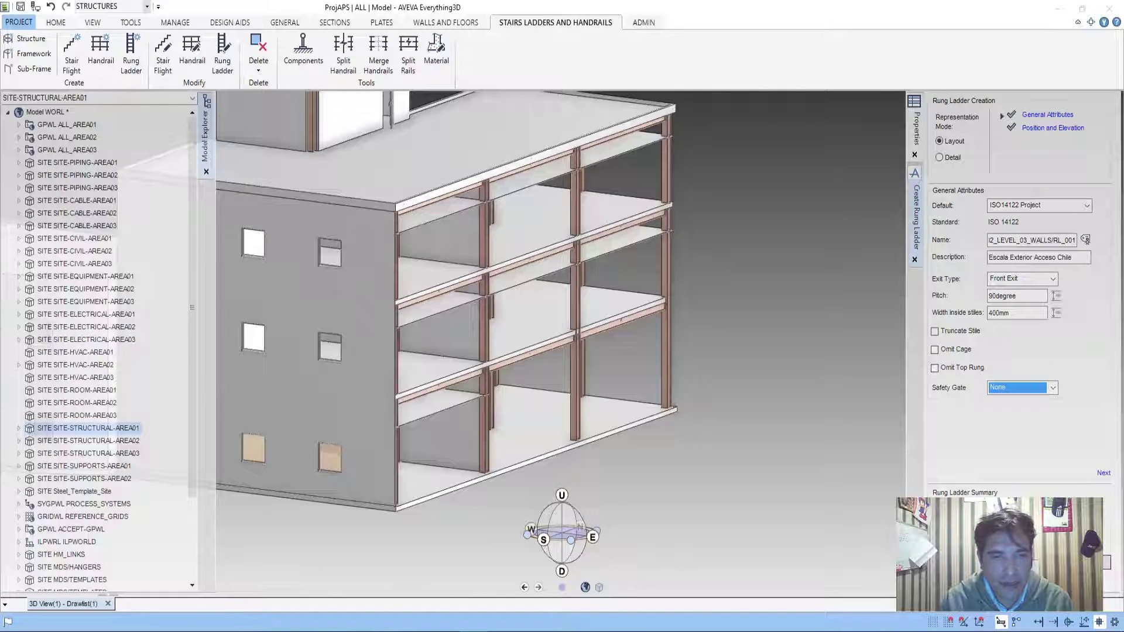
left_click(401, 582)
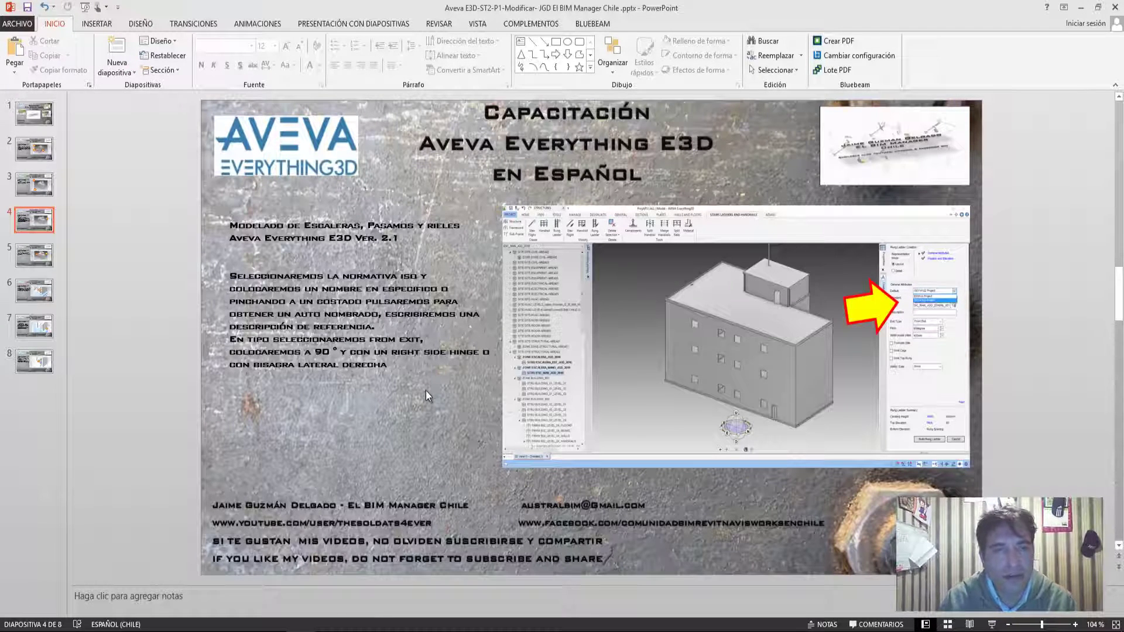
- Advance to slide 5 explaining how to pick the building top and base for the ladder
key("Page_Down")
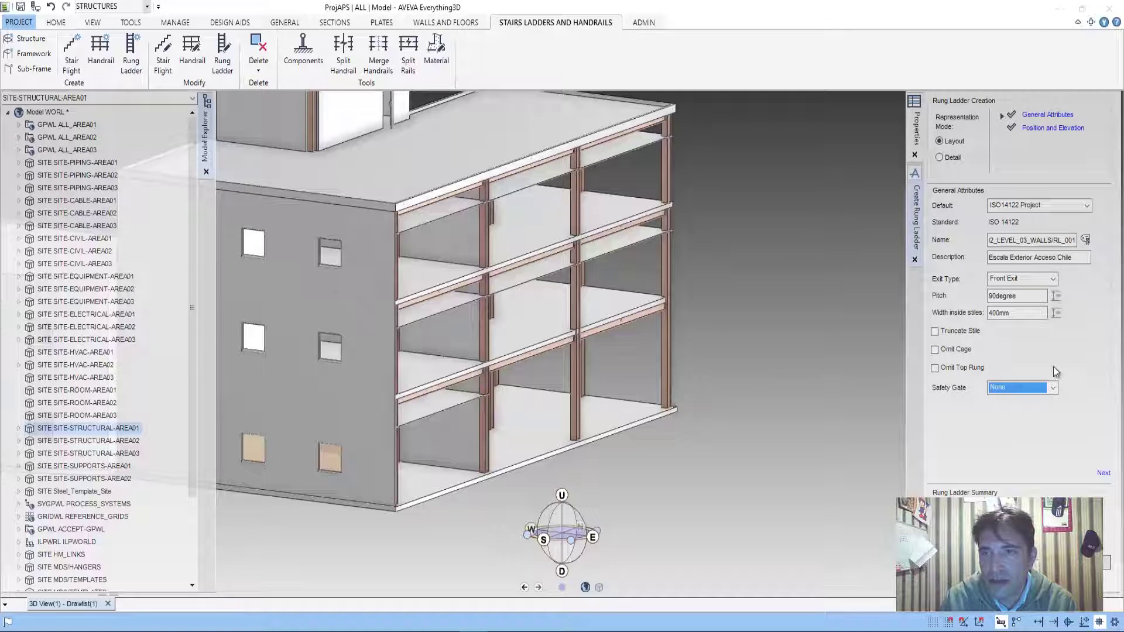
- Set the ladder's top exit on the floor edge at -4000mm
left_click(1104, 475)
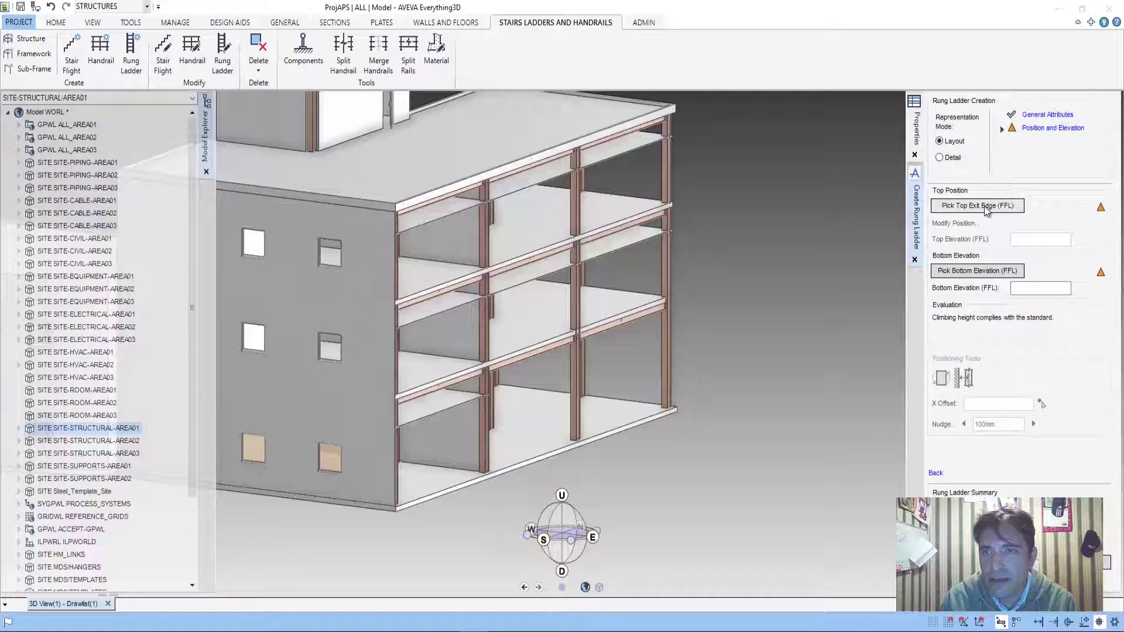
left_click(978, 206)
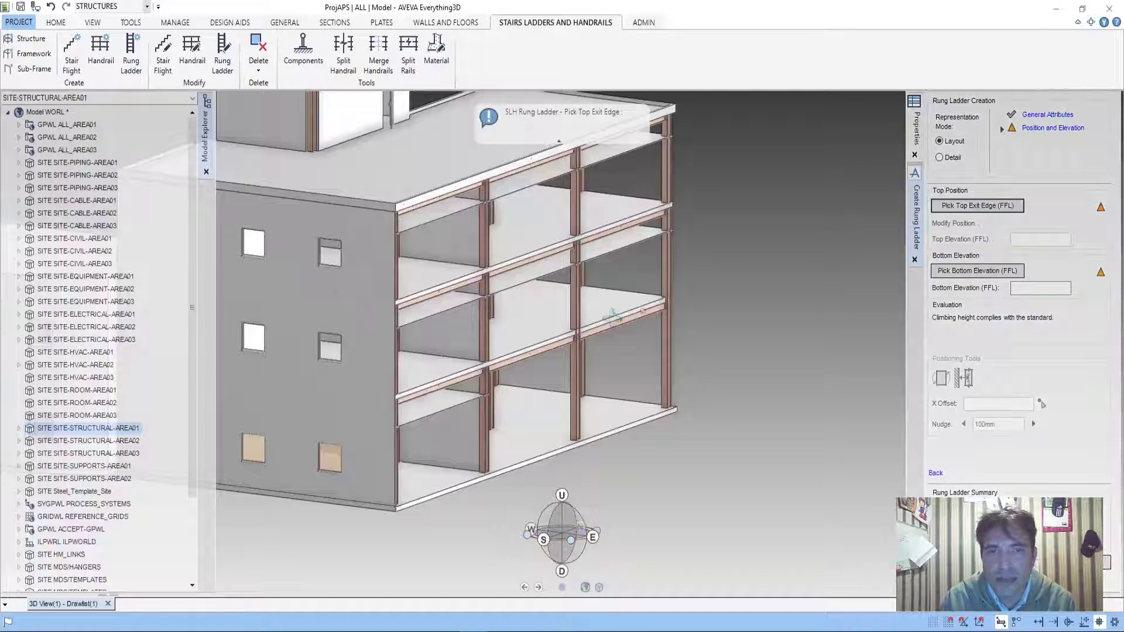
middle_click_drag(663, 298, 622, 329)
scroll(622, 329, "up", 2)
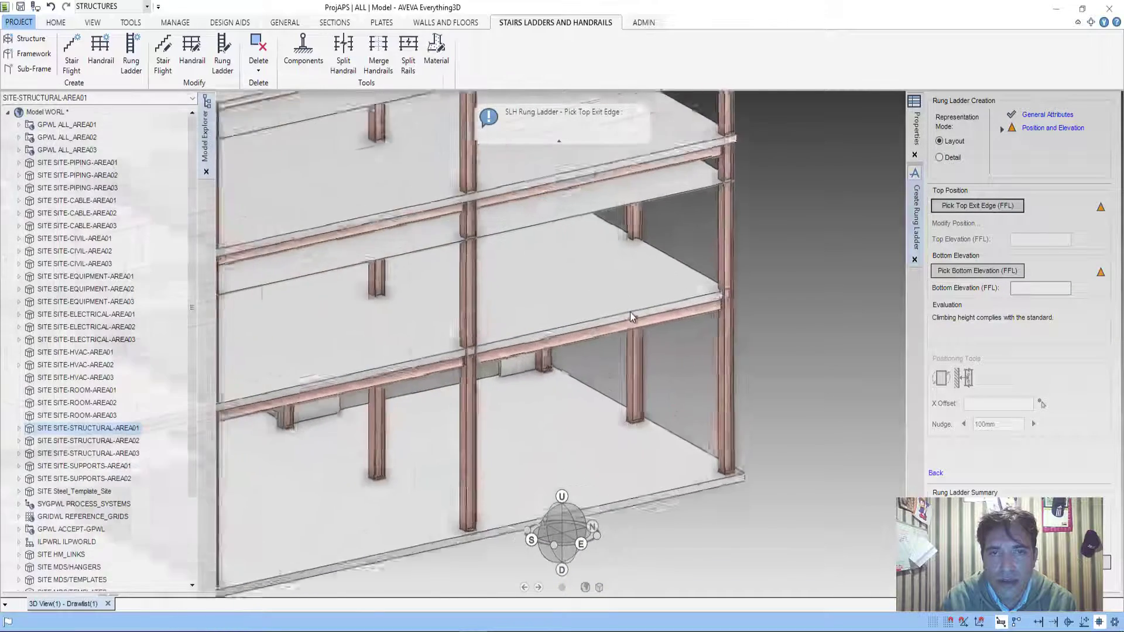
scroll(656, 313, "up", 2)
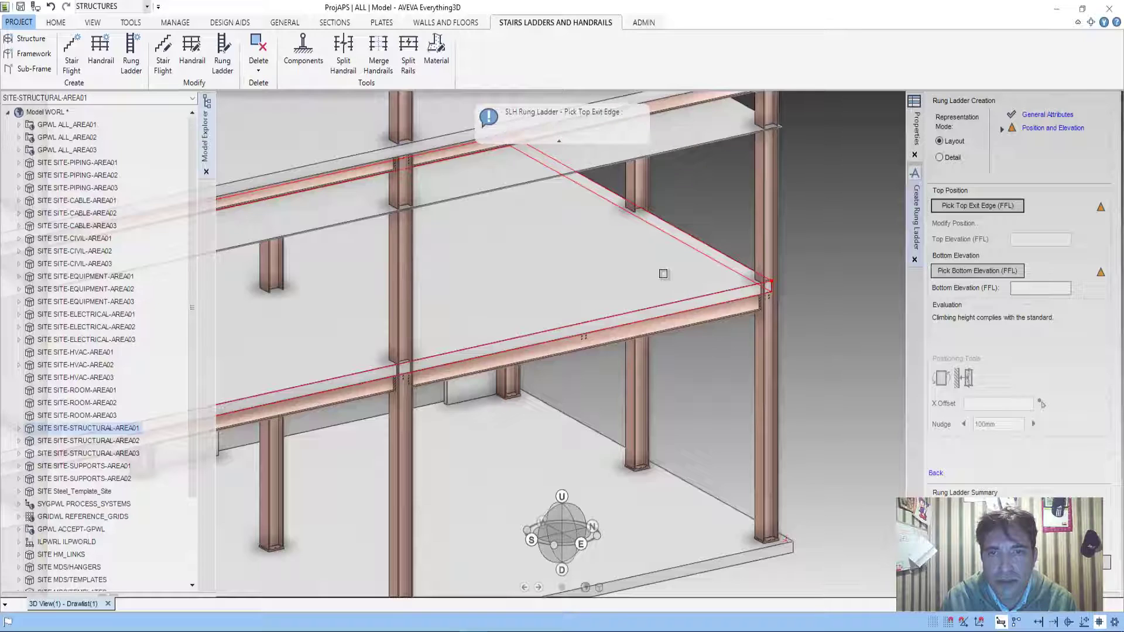
left_click(701, 298)
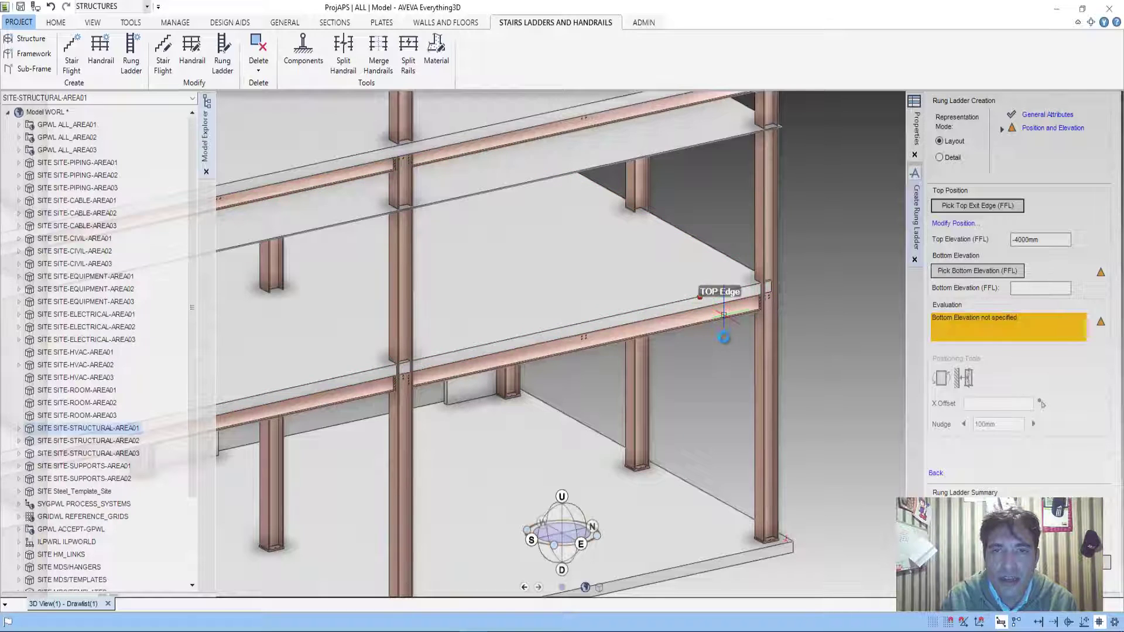
- Set the bottom elevation on the lower floor at -8700mm, then return to PowerPoint
mouse_move(724, 348)
middle_mouse_down()
mouse_move(720, 417)
mouse_move(660, 296)
middle_mouse_up()
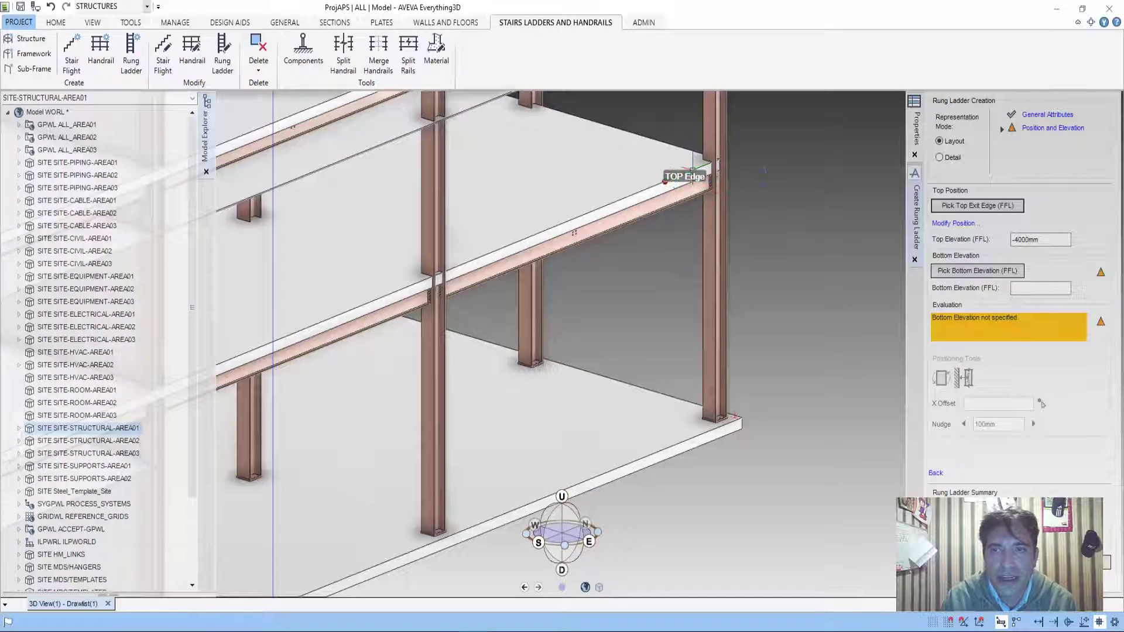
left_click(989, 271)
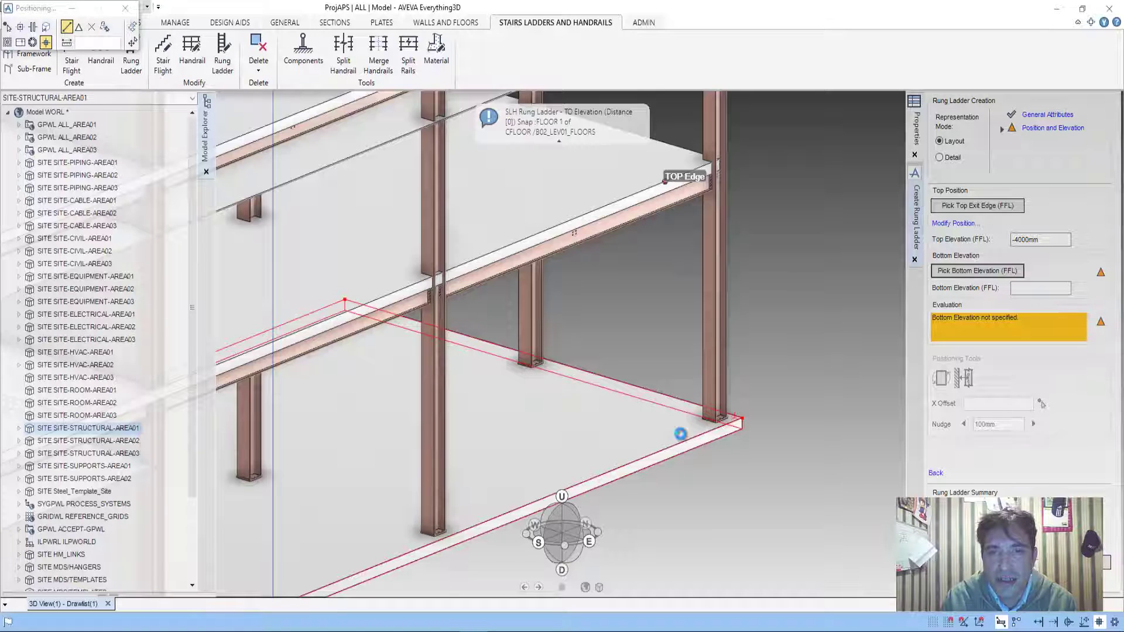
left_click(678, 381)
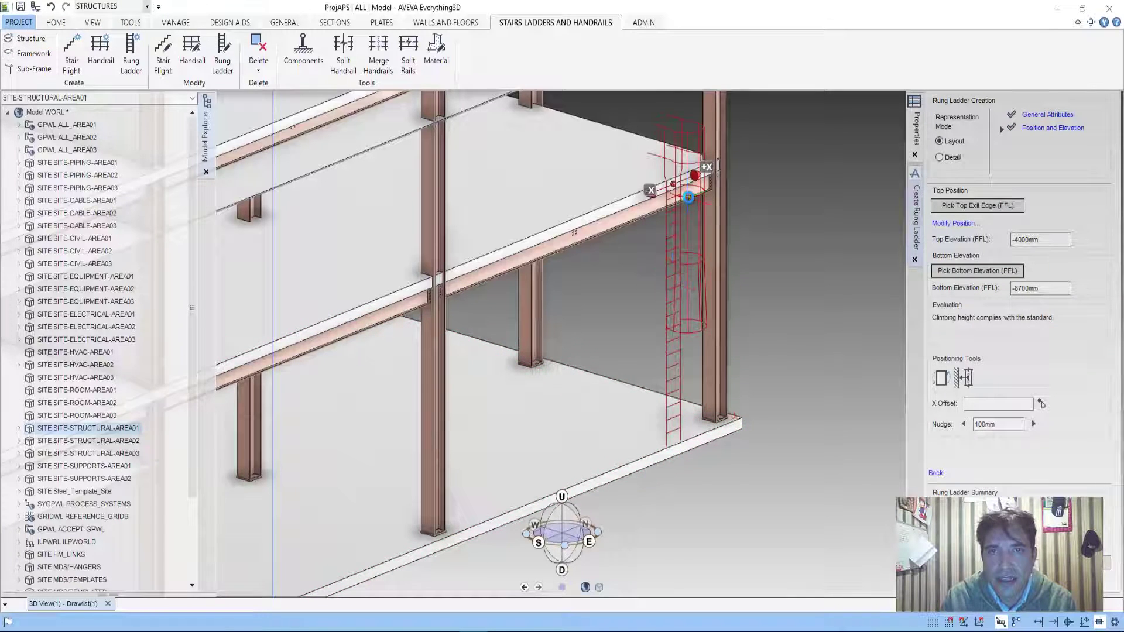
scroll(679, 273, "up", 1)
scroll(642, 324, "up", 1)
scroll(624, 339, "up", 1)
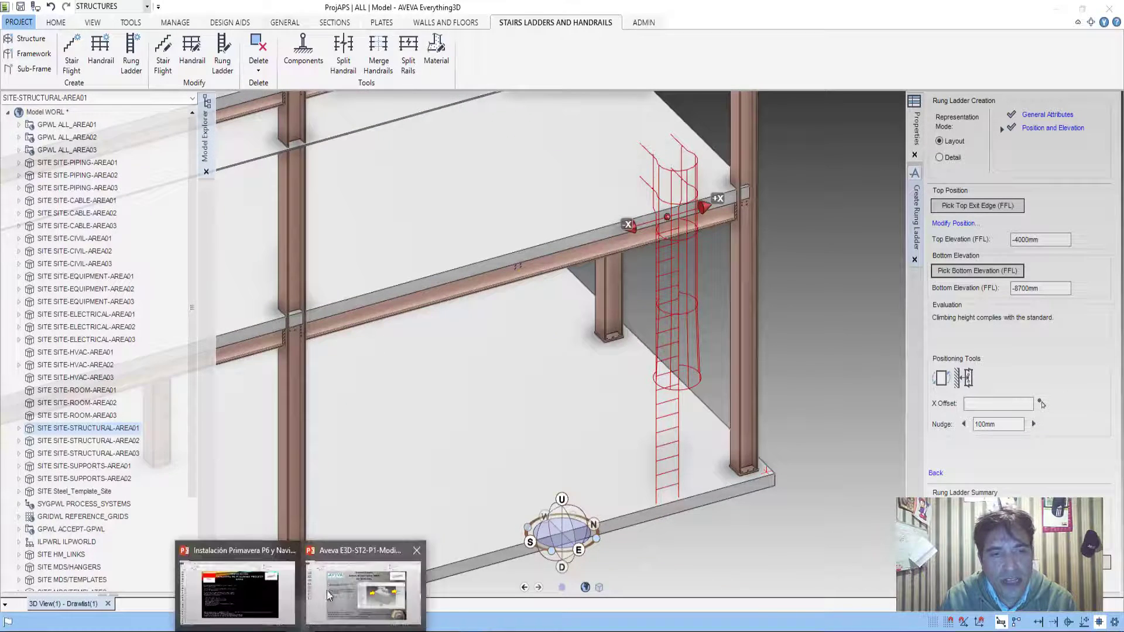
left_click(327, 591)
- Advance to slide 6 on ladder height warnings, then orbit the E3D ladder preview
scroll(596, 437, "down", 1)
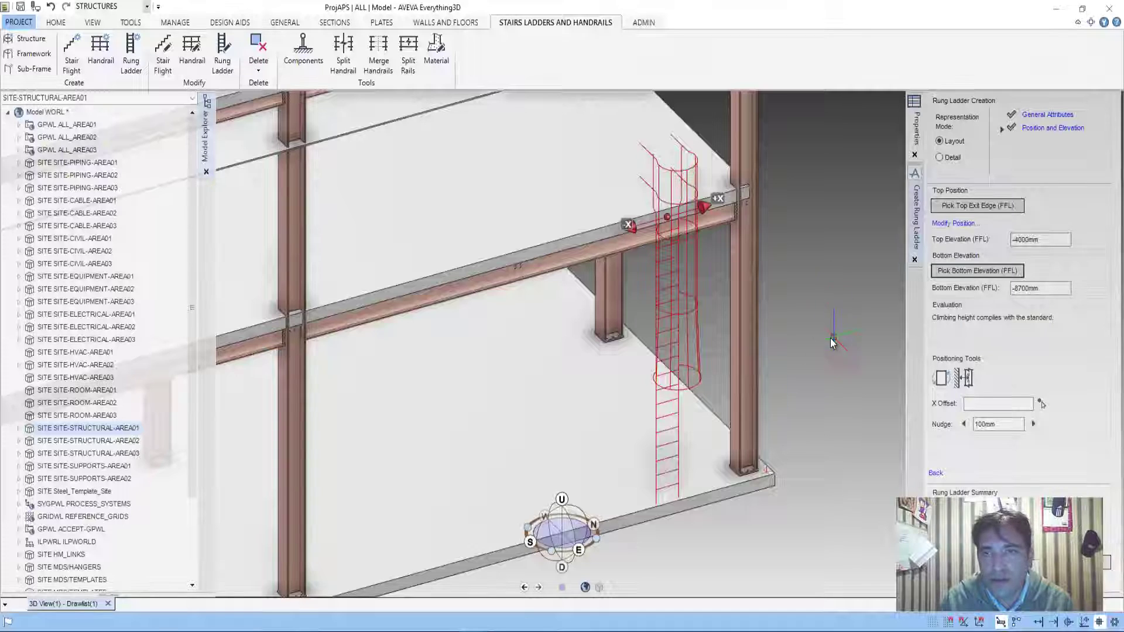
middle_click_drag(831, 339, 761, 328)
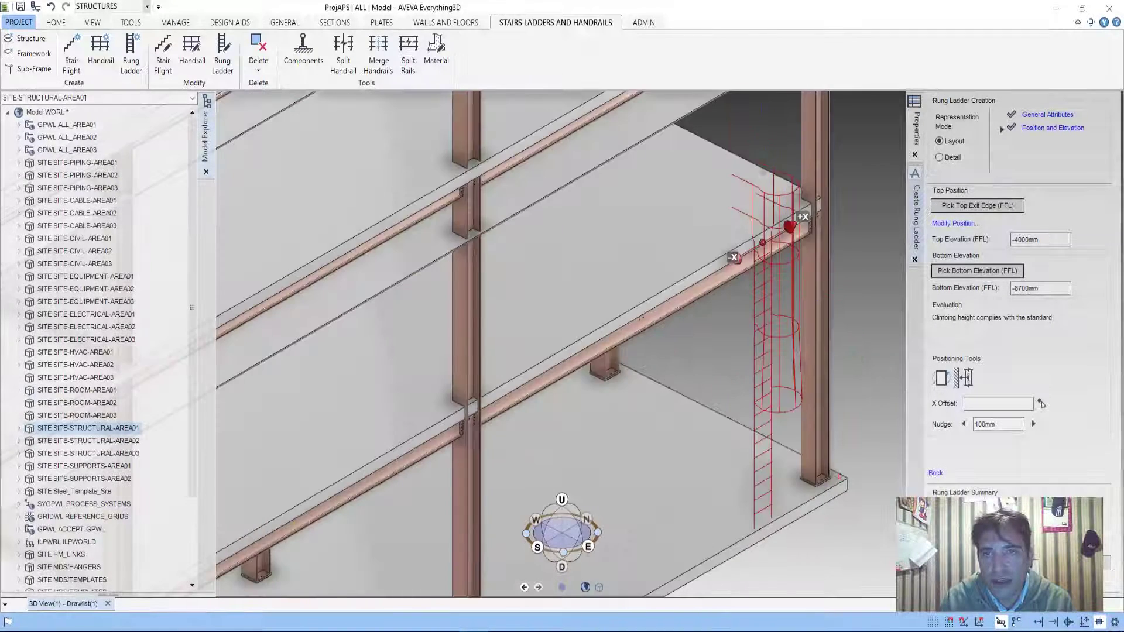
- Select the upper slab and level 01 FLOOR 1, cancel the ladder preview, and orbit out
left_click(642, 318)
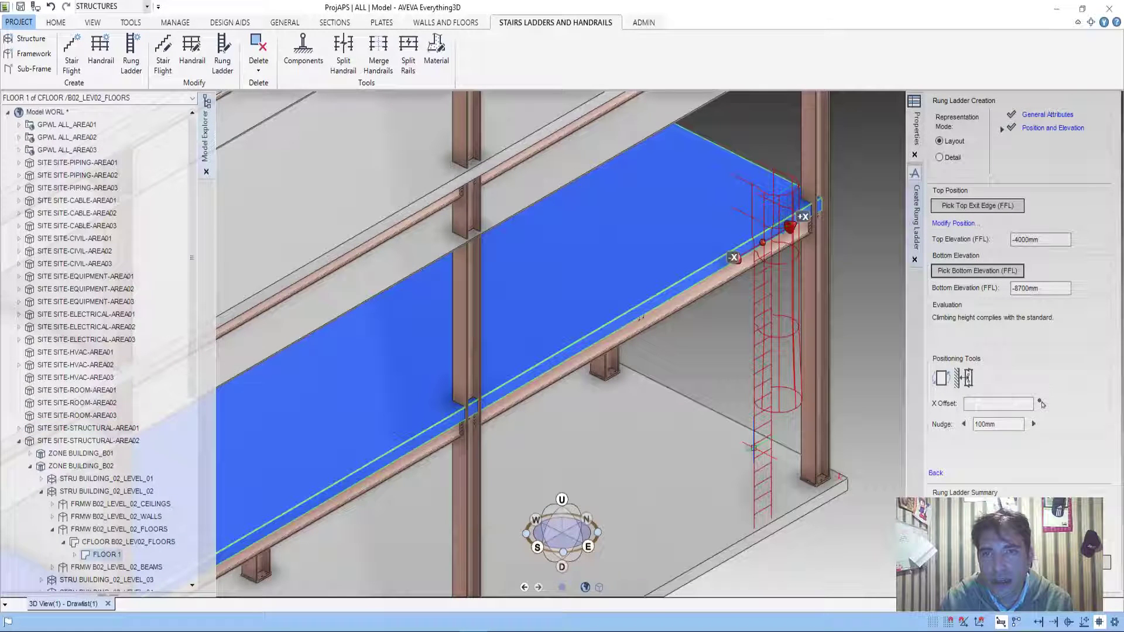
left_click(756, 360)
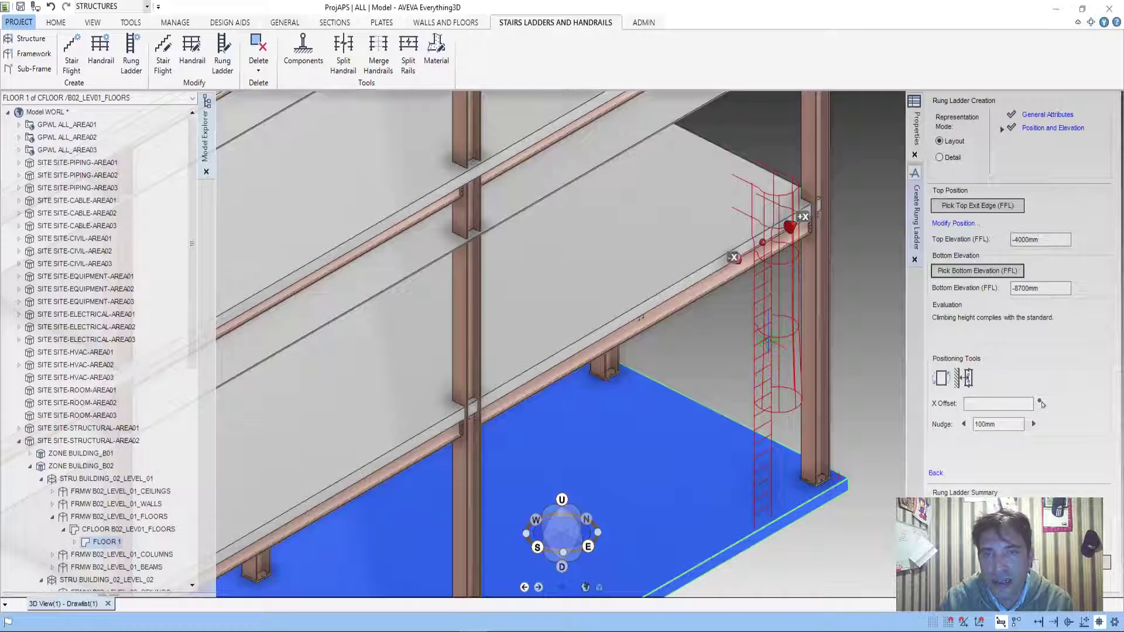
key("Escape")
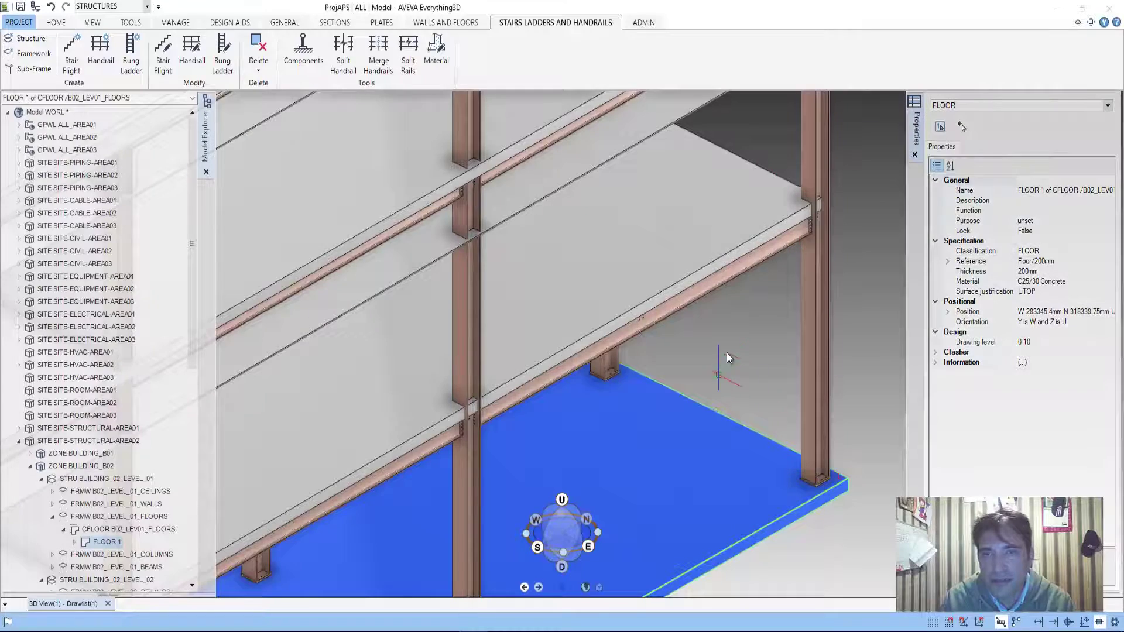
middle_click_drag(726, 352, 710, 301)
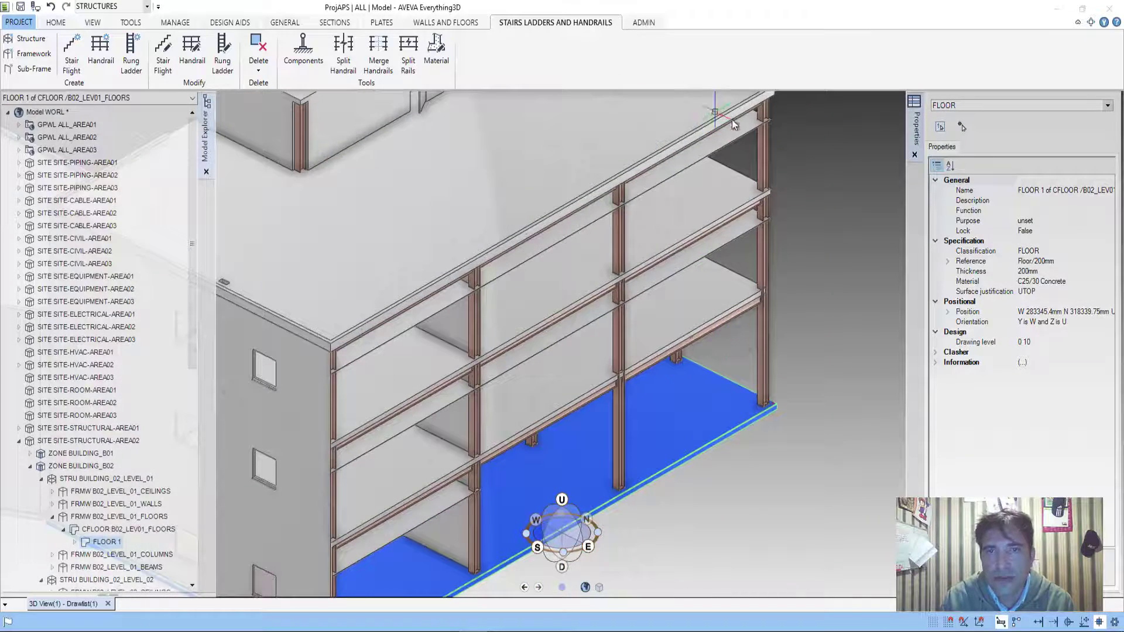
middle_click_drag(737, 345, 719, 394)
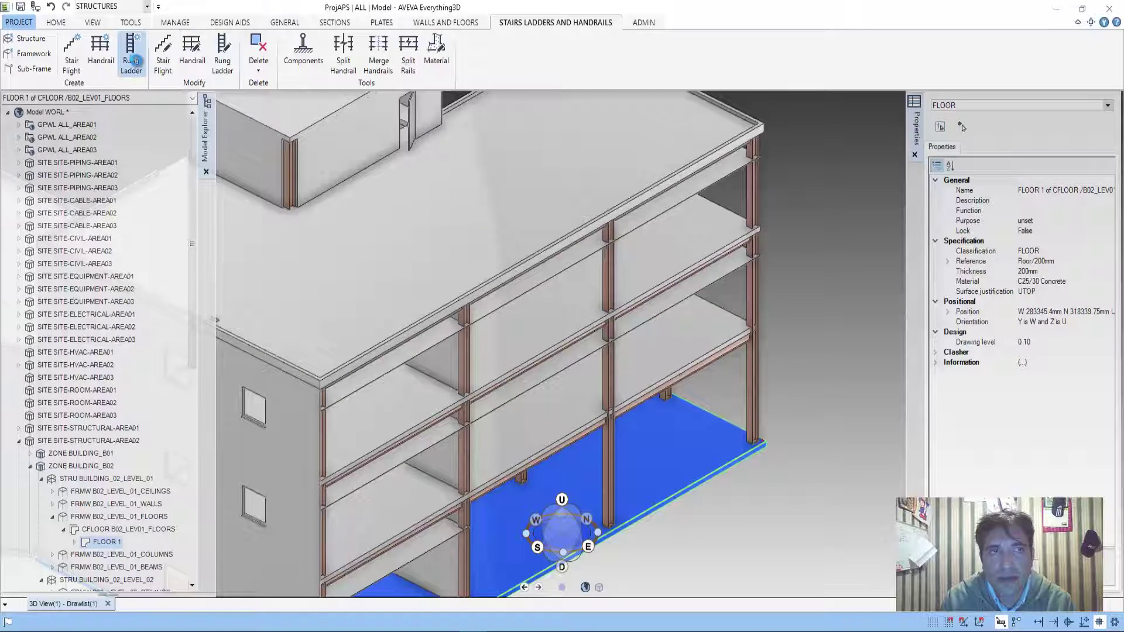
- Start a new rung ladder with ISO14122 Project defaults and proceed to position settings
left_click(131, 60)
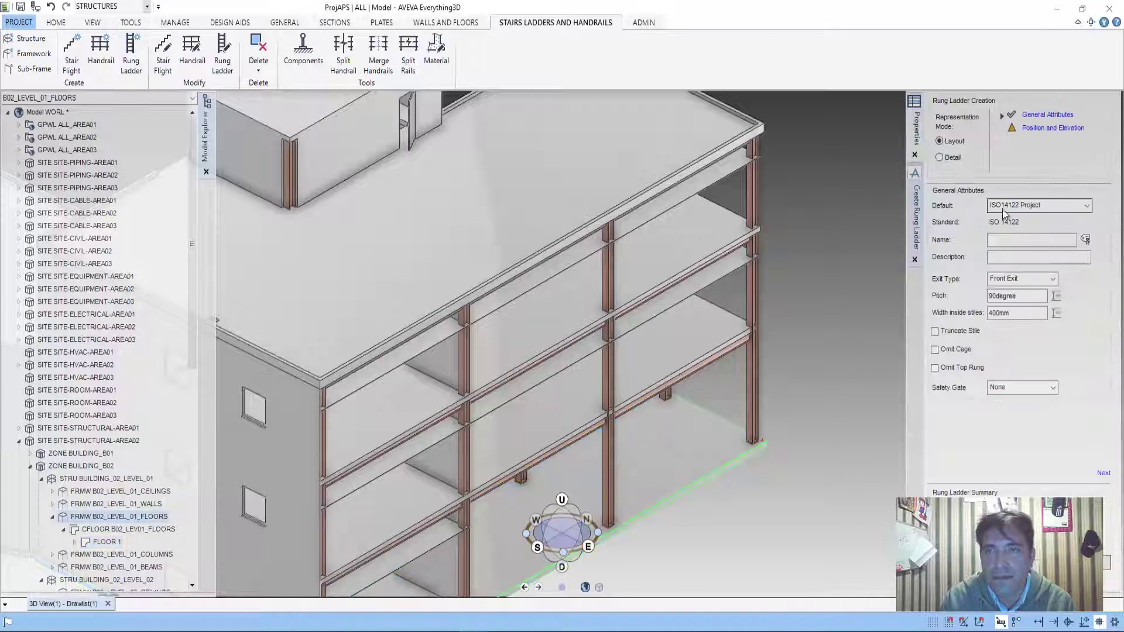
left_click(1086, 206)
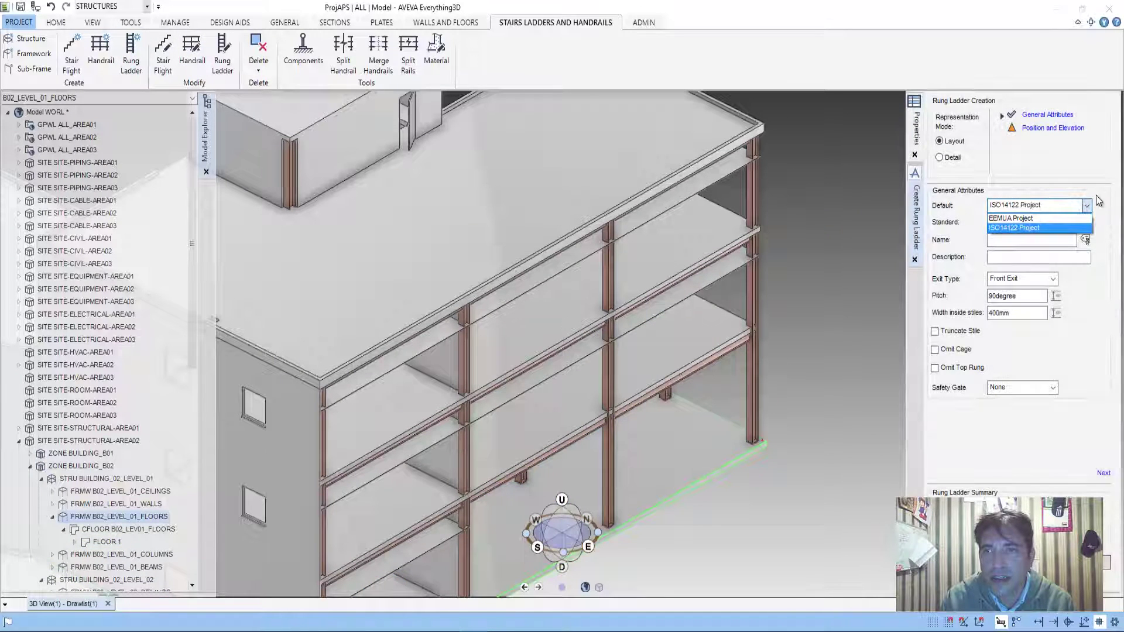
left_click(1099, 201)
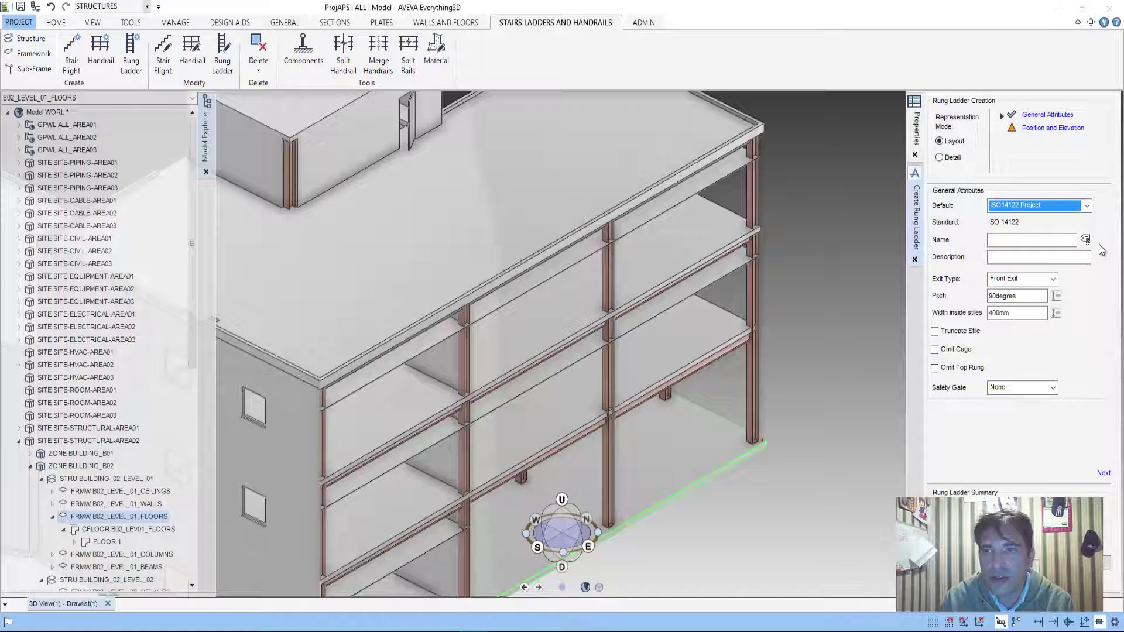
left_click(1014, 257)
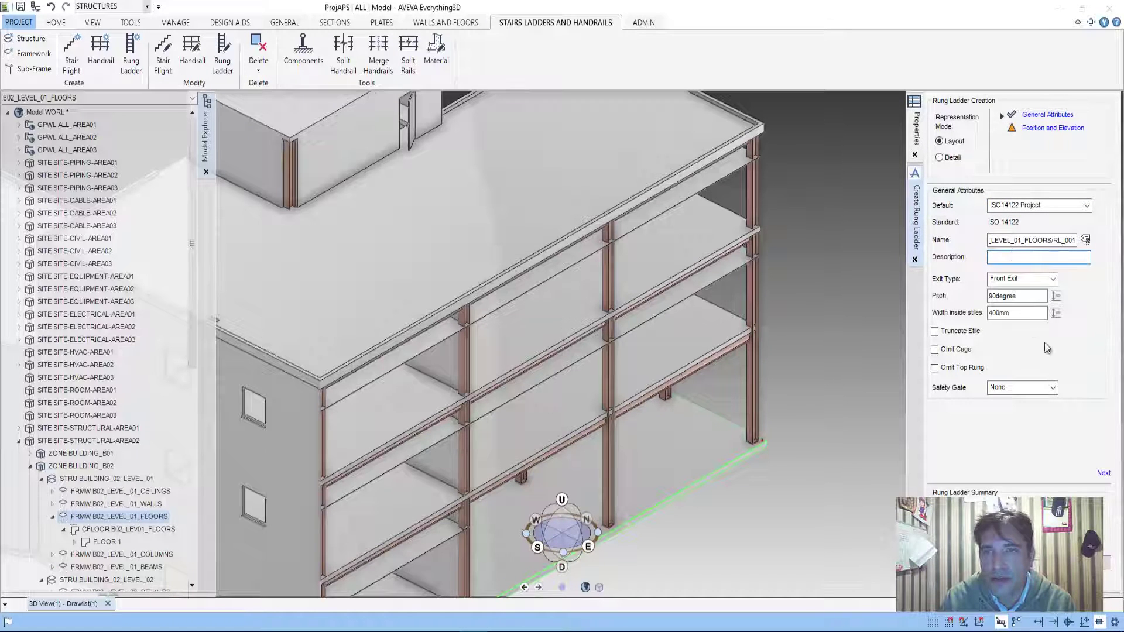
left_click(1104, 474)
- Pick the 12500mm top slab edge as the ladder's top exit edge
left_click(1005, 206)
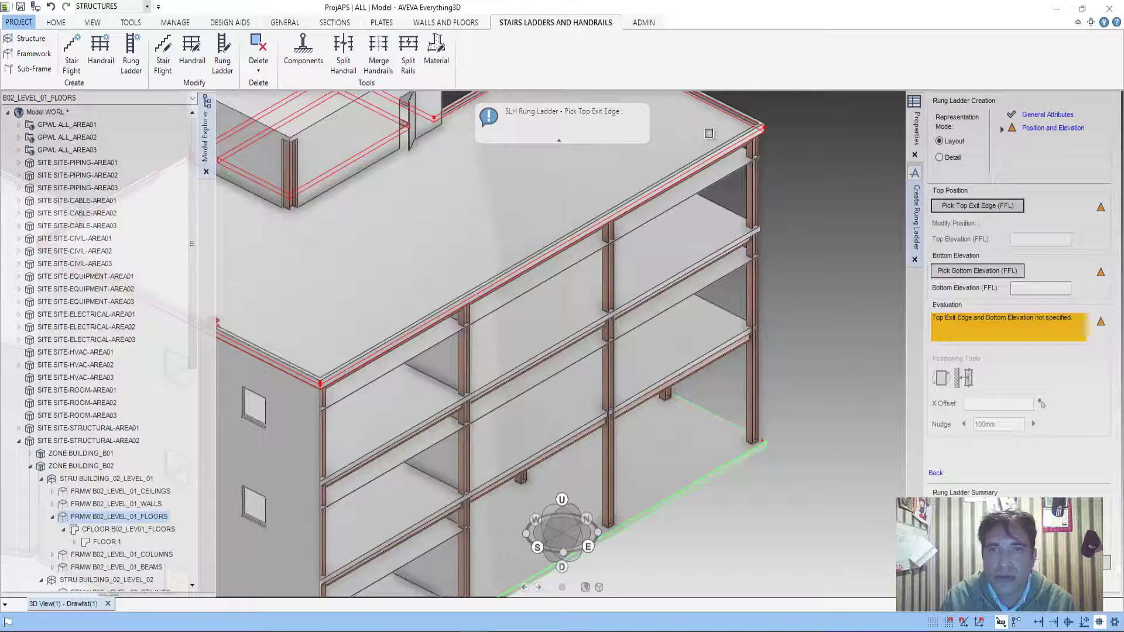
left_click(1016, 272)
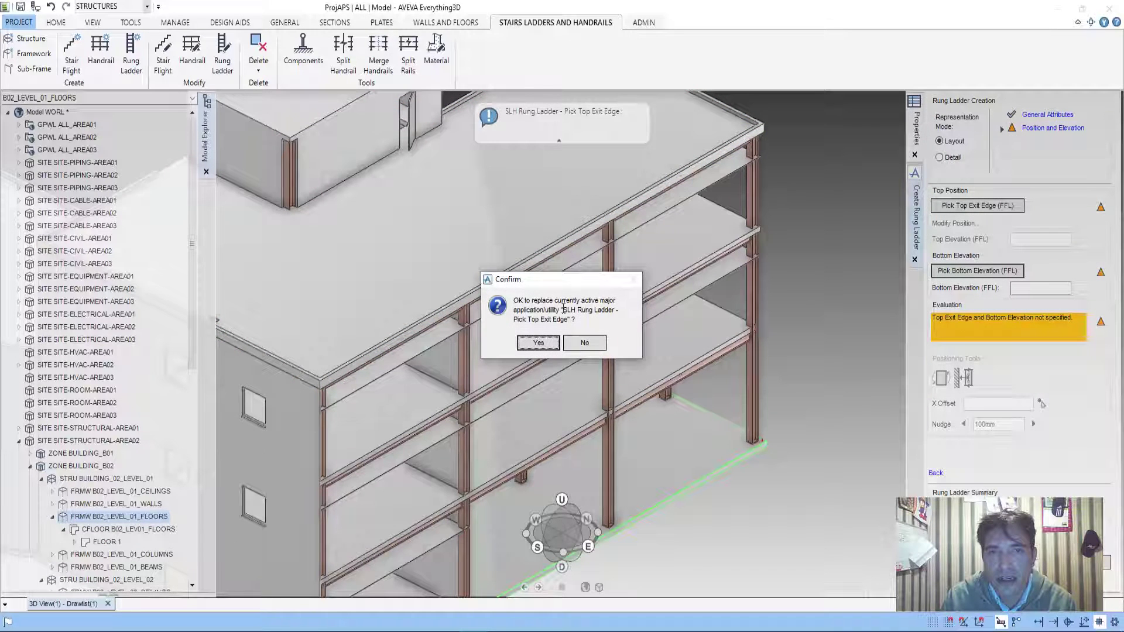
left_click(591, 343)
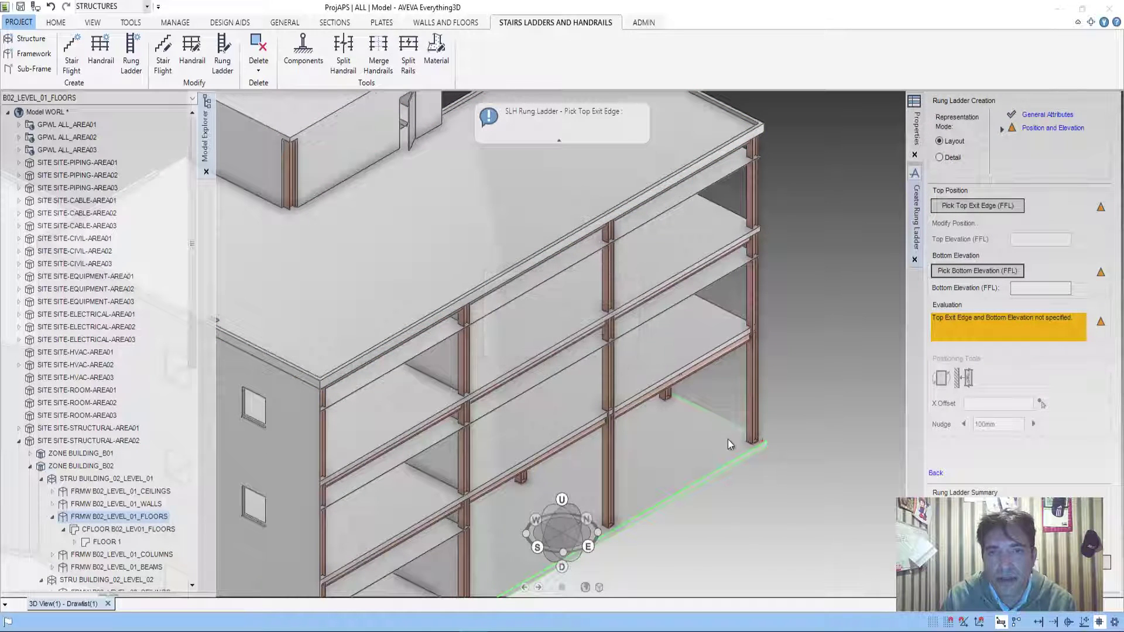
left_click(738, 453)
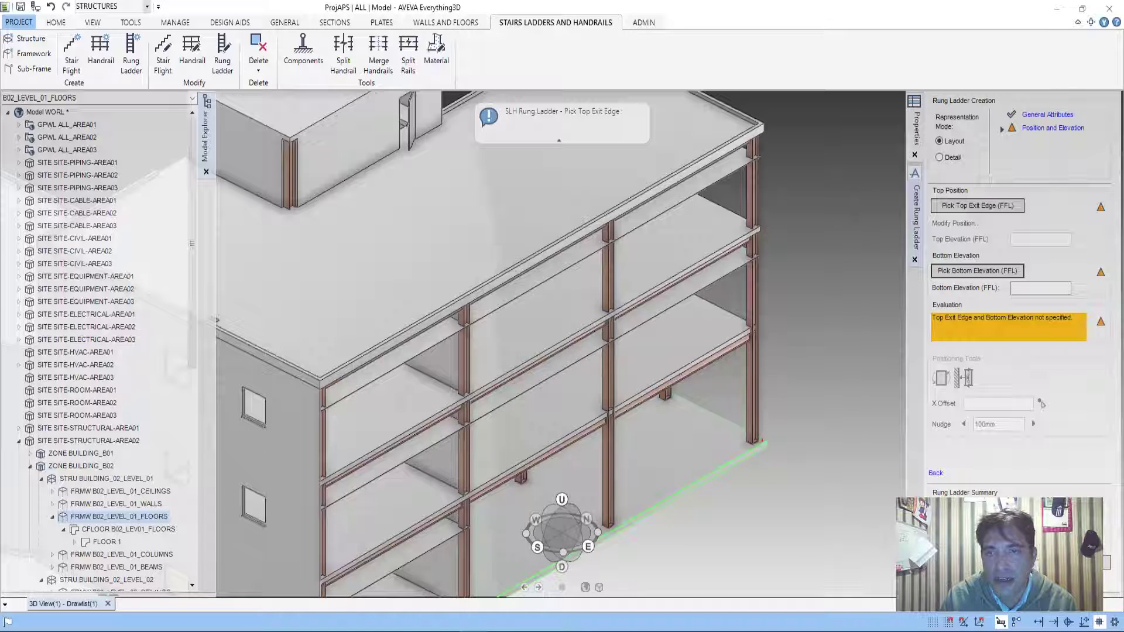
left_click(976, 205)
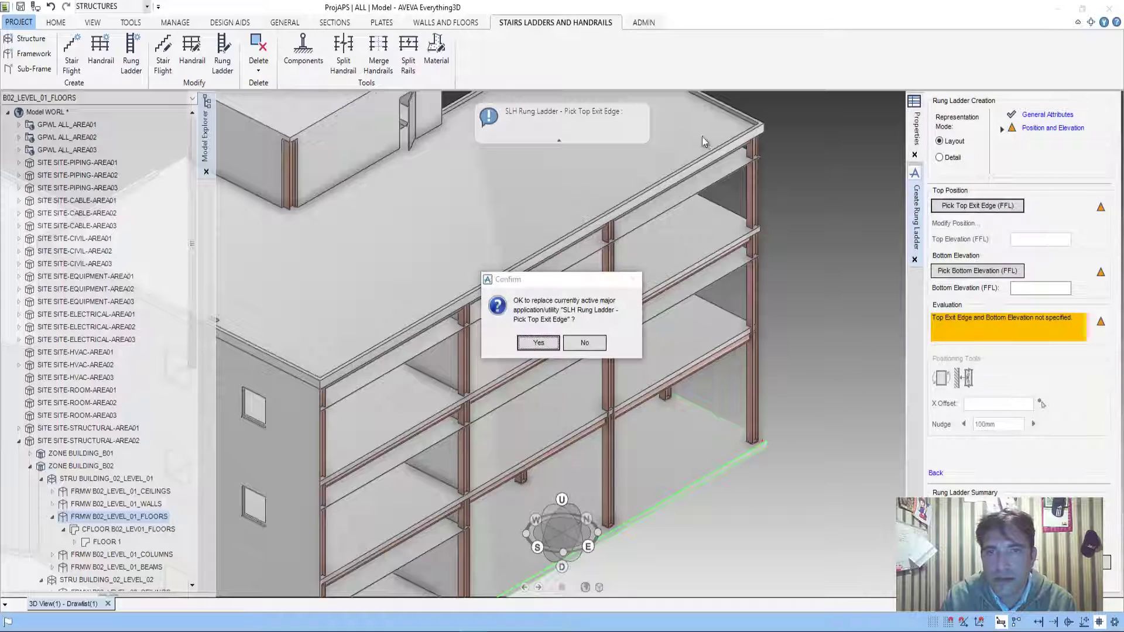
left_click(547, 345)
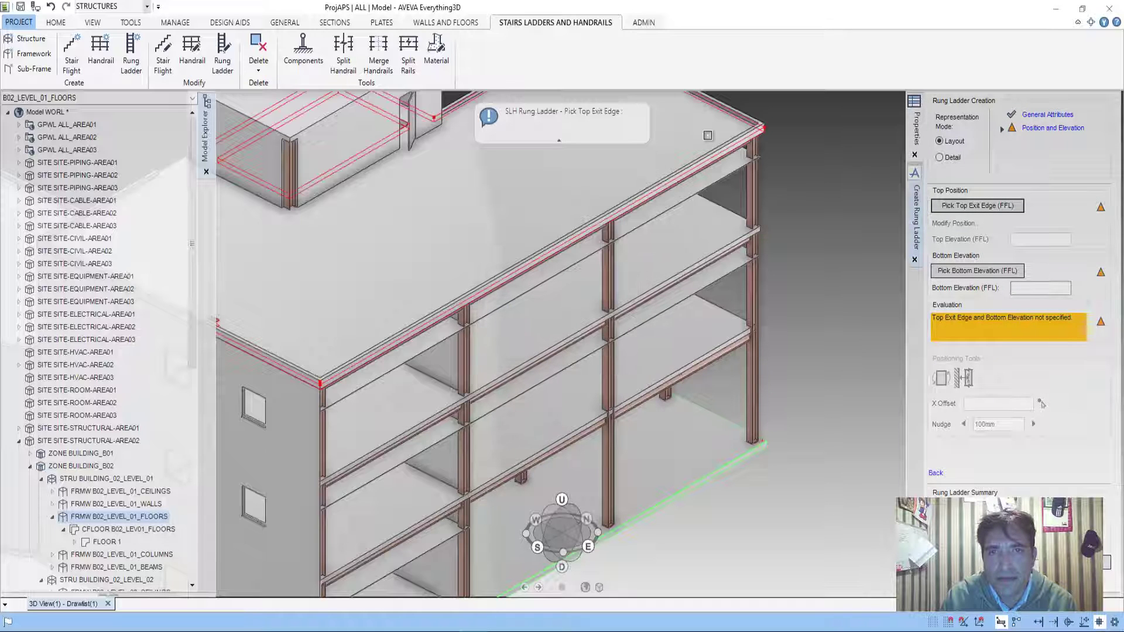
left_click(726, 148)
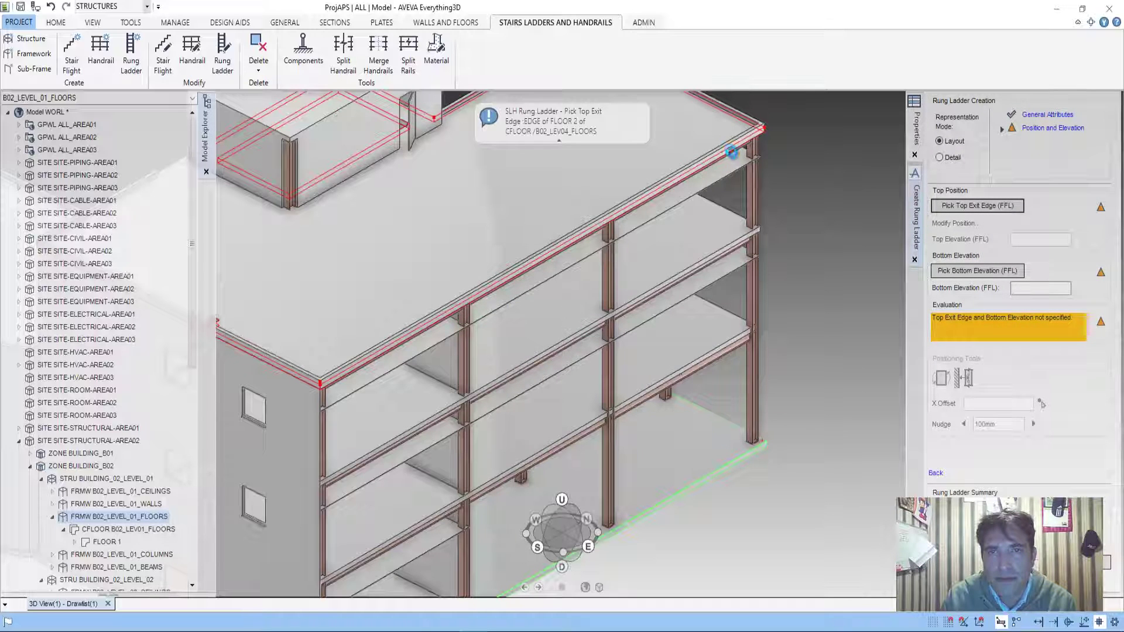
- Pick the 0mm ground floor as bottom, then abandon the ladder exceeding 10000mm
left_click(982, 271)
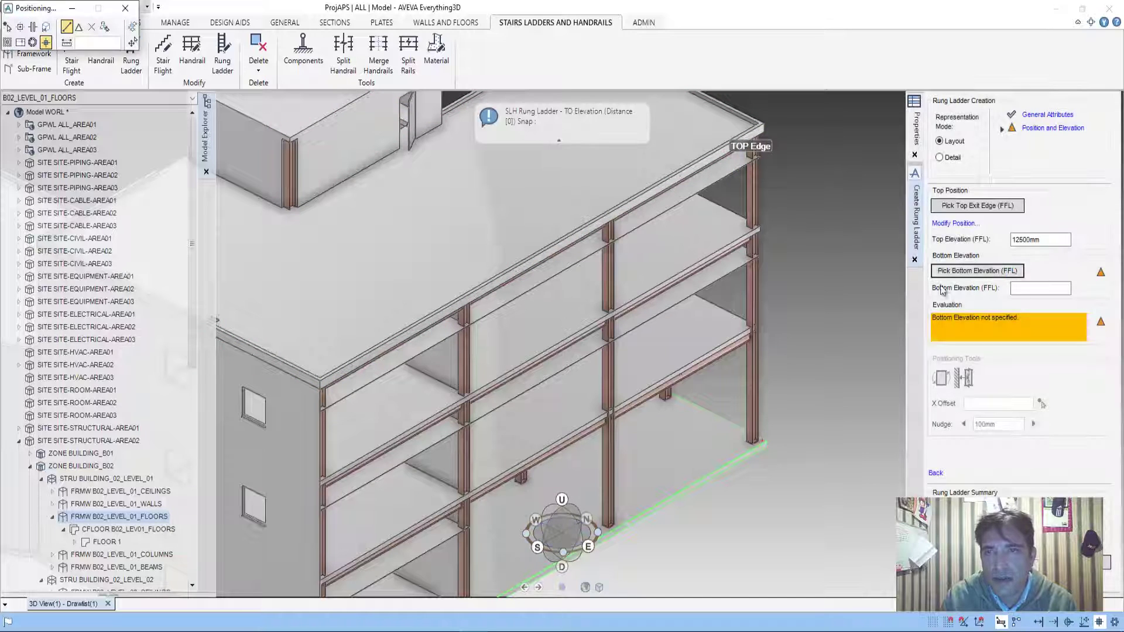
left_click(732, 463)
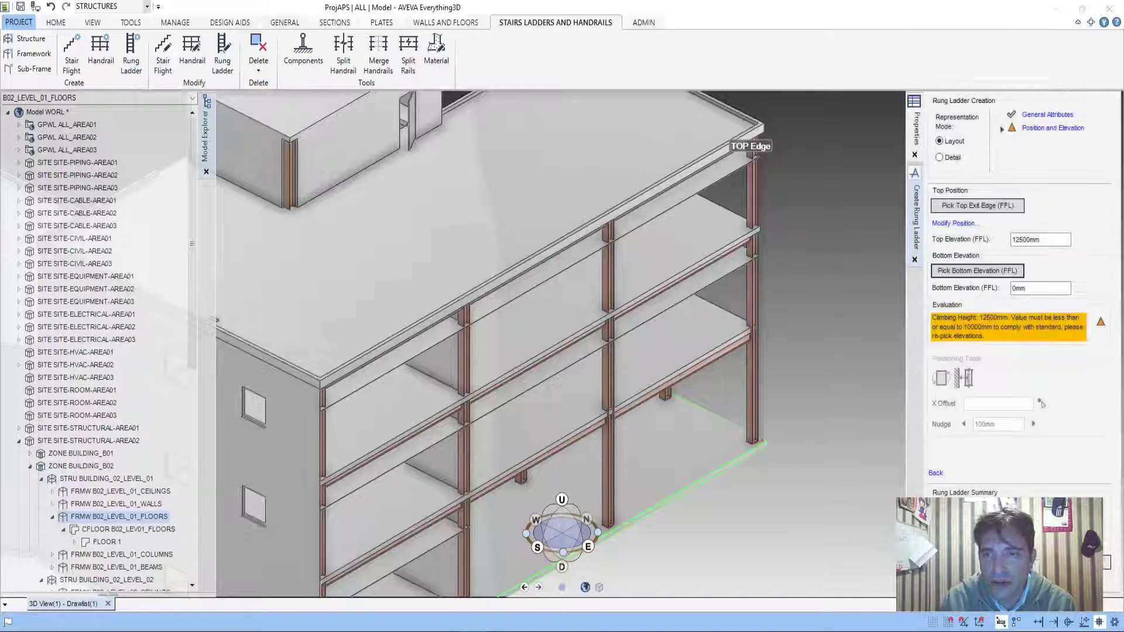
left_click(915, 259)
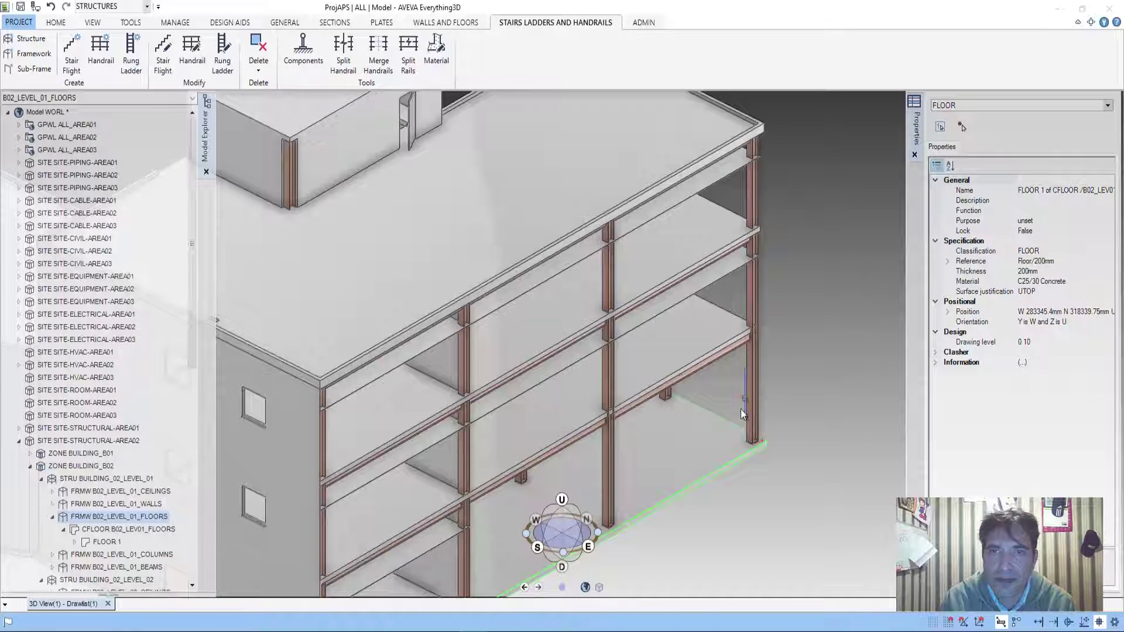
- Start a fresh rung ladder and zoom in on the ground-floor corner column
scroll(741, 413, "up", 5)
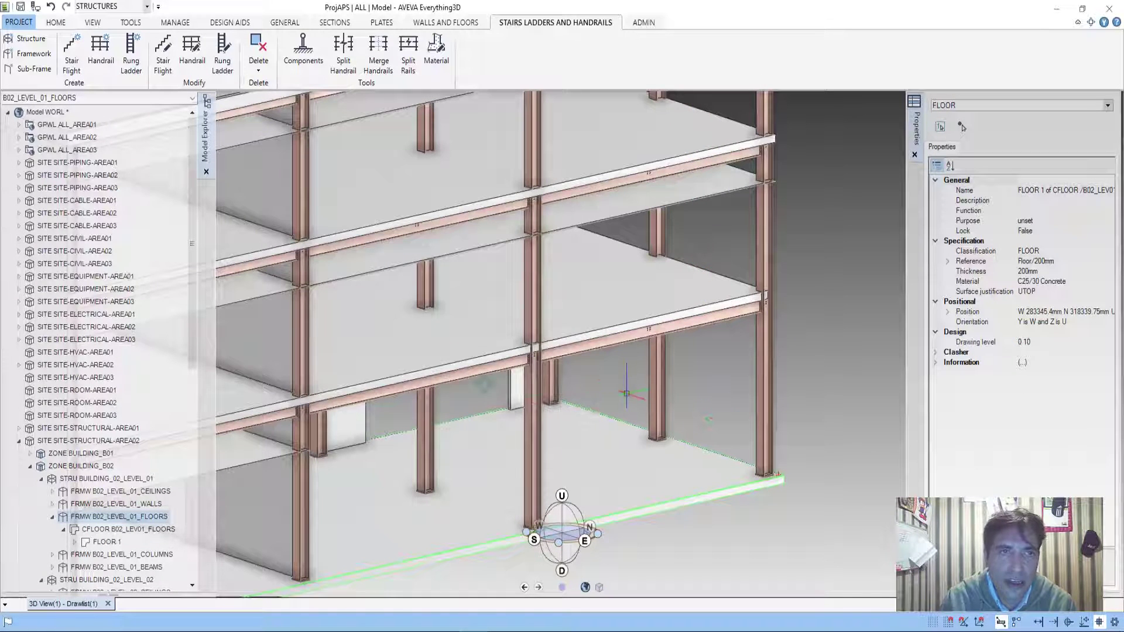
left_click(131, 52)
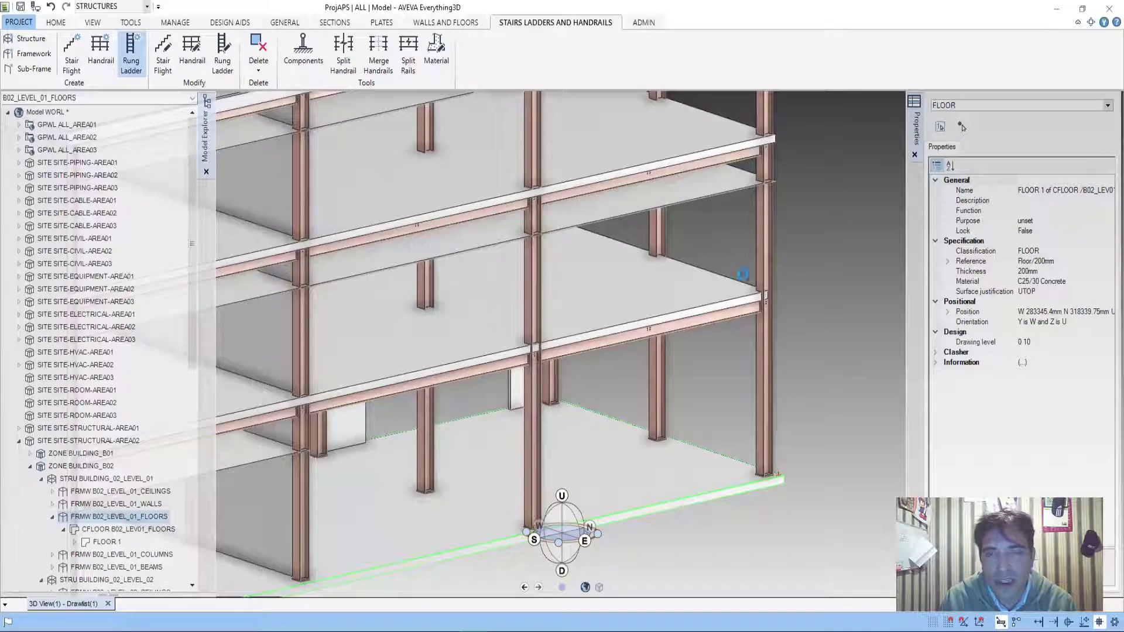
scroll(691, 327, "down", 3)
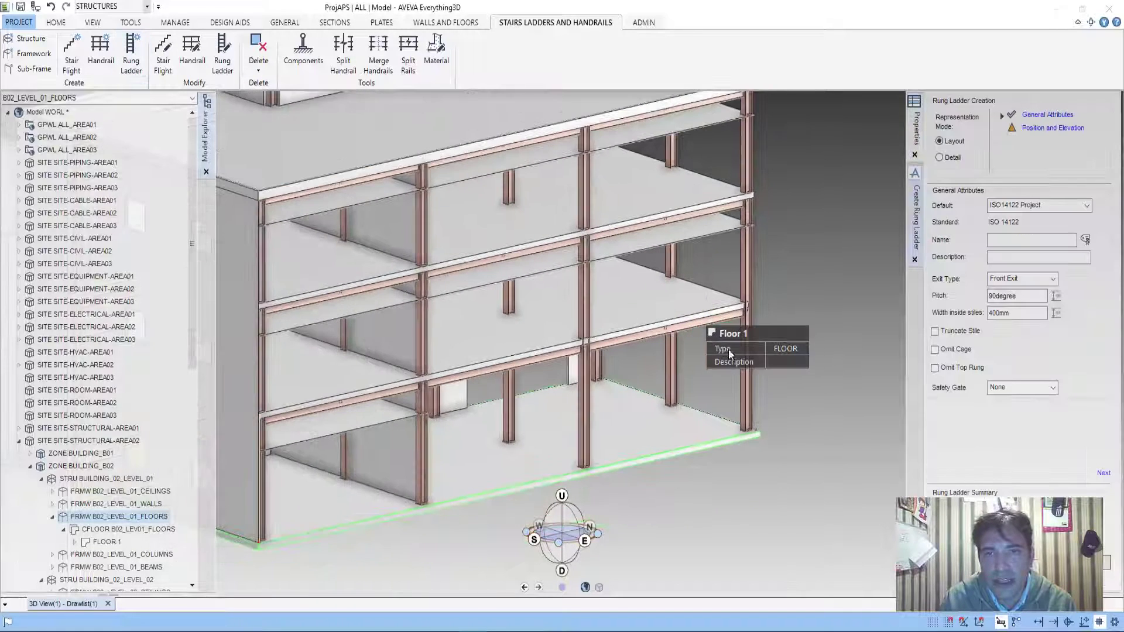
scroll(782, 251, "up", 1)
scroll(782, 250, "up", 2)
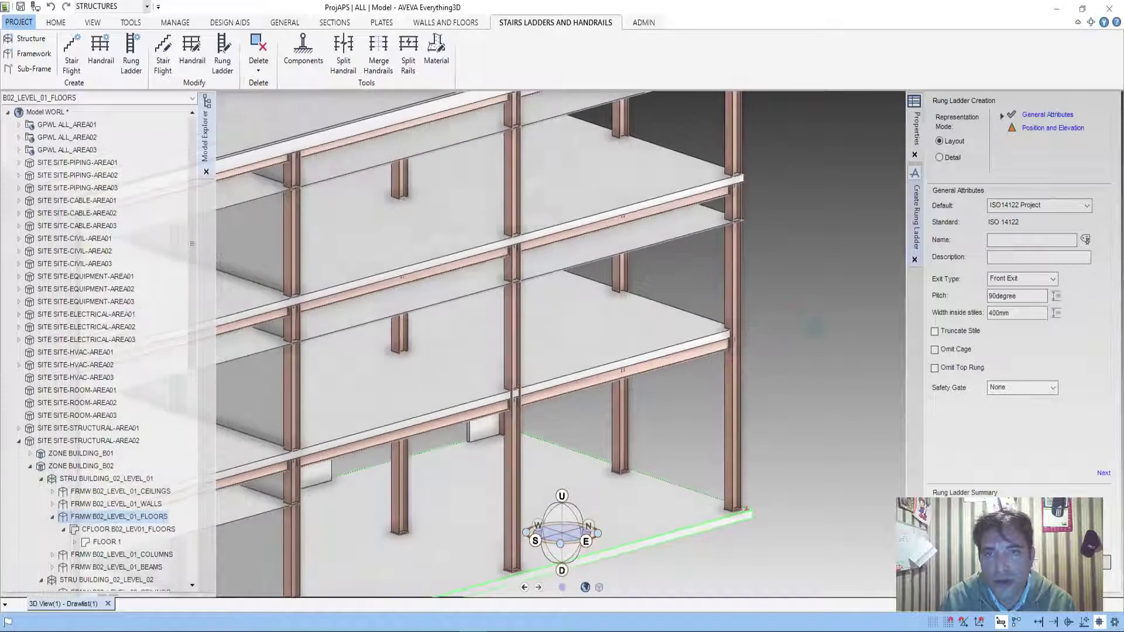
scroll(782, 251, "up", 2)
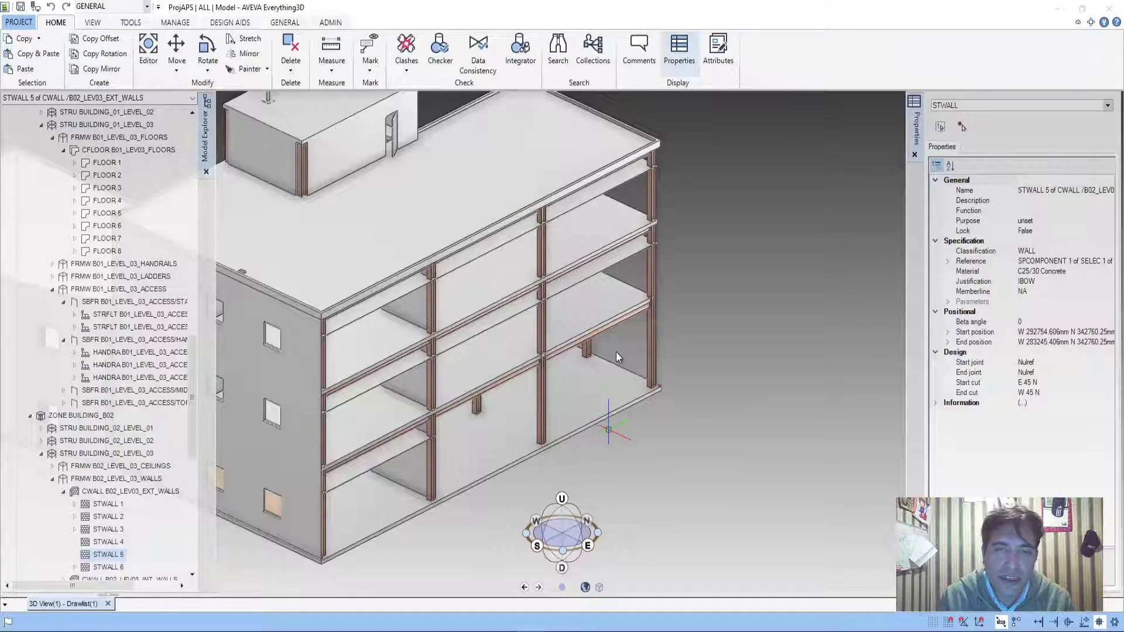
scroll(616, 352, "up", 2)
- Switch the module from GENERAL to STRUCTURES and show the Stairs, Ladders and Handrails tools
scroll(617, 322, "up", 2)
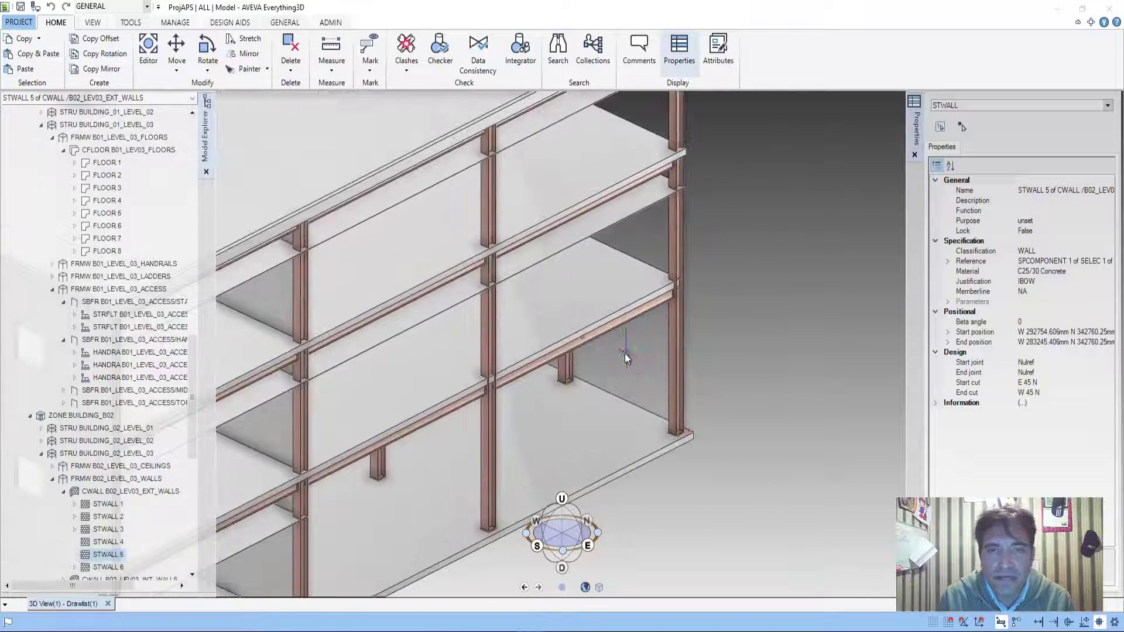
scroll(620, 365, "down", 2)
scroll(612, 328, "down", 2)
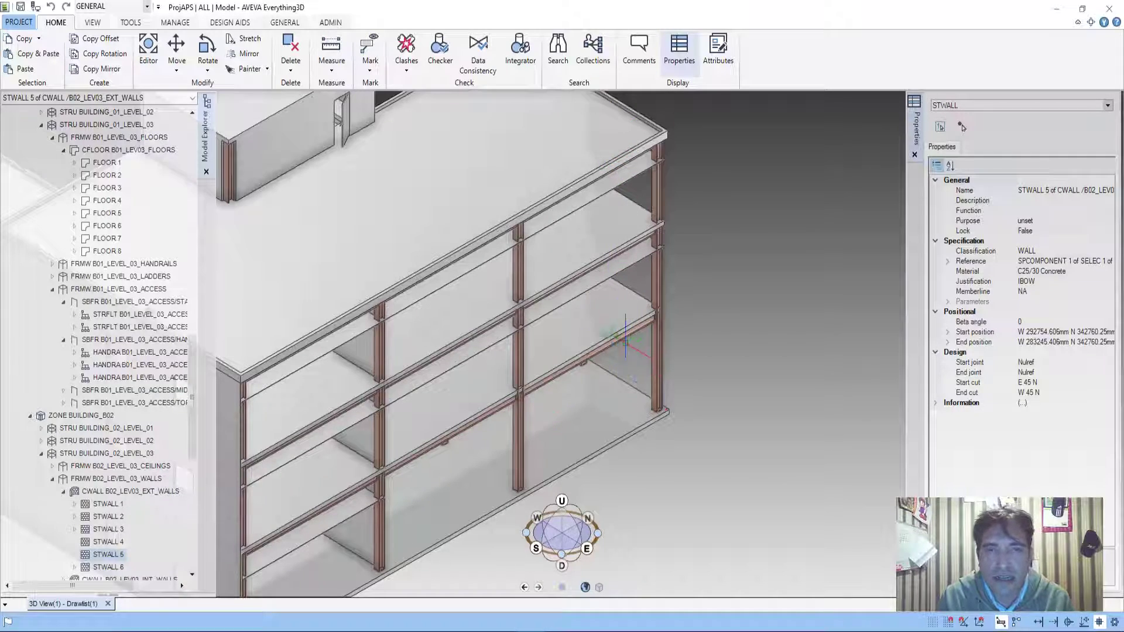
scroll(584, 298, "up", 2)
scroll(584, 298, "down", 2)
scroll(580, 310, "up", 2)
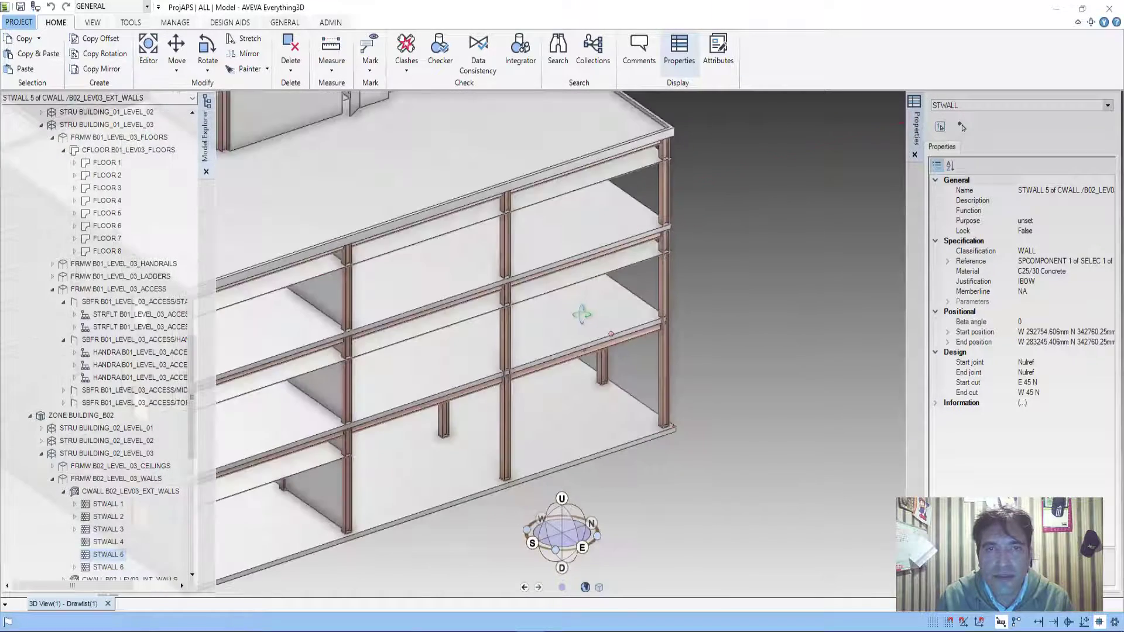
scroll(578, 314, "up", 1)
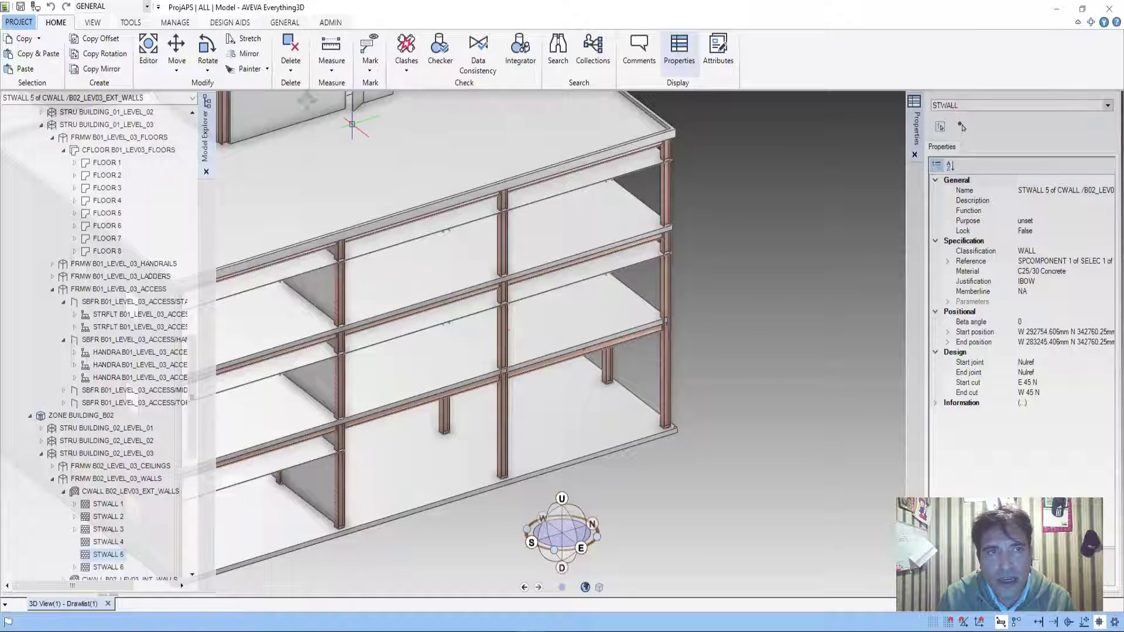
left_click(146, 6)
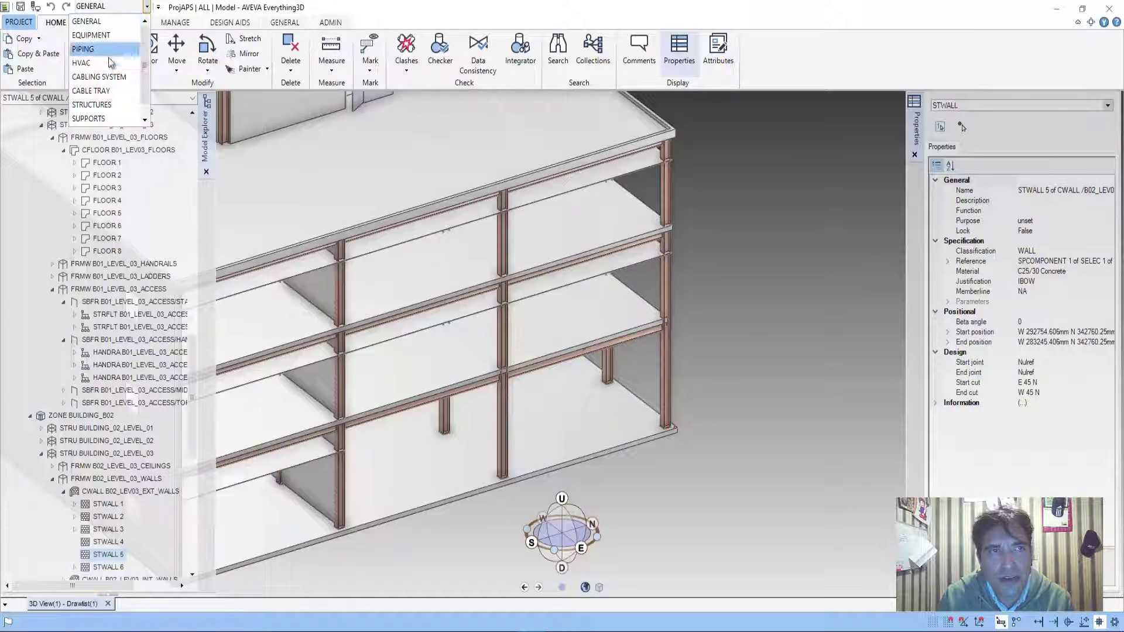
left_click(104, 98)
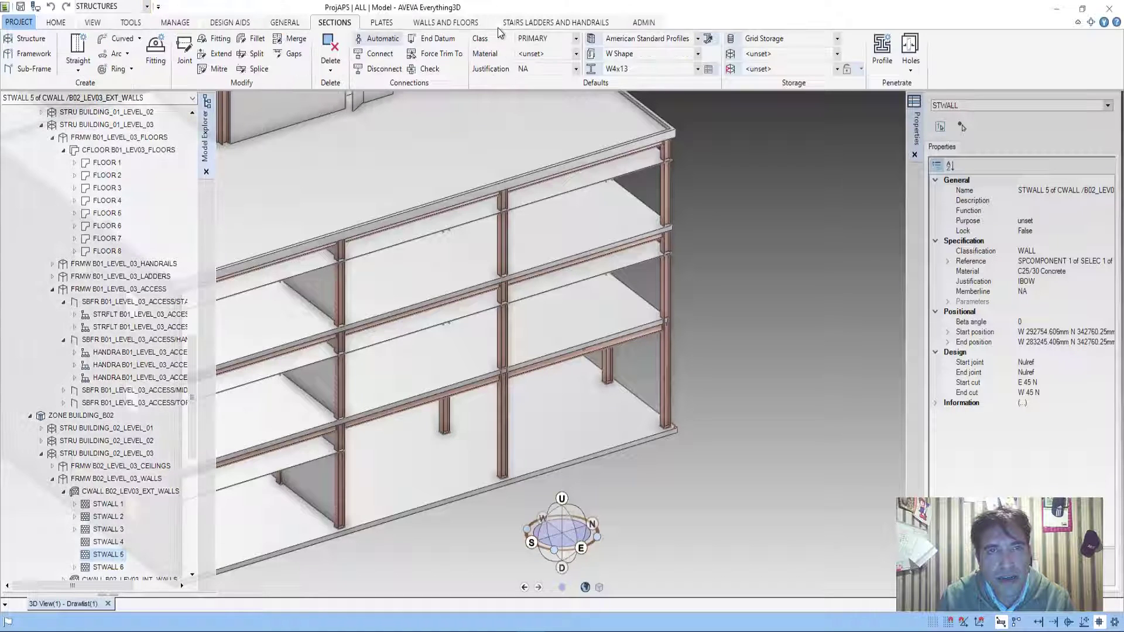
left_click(543, 24)
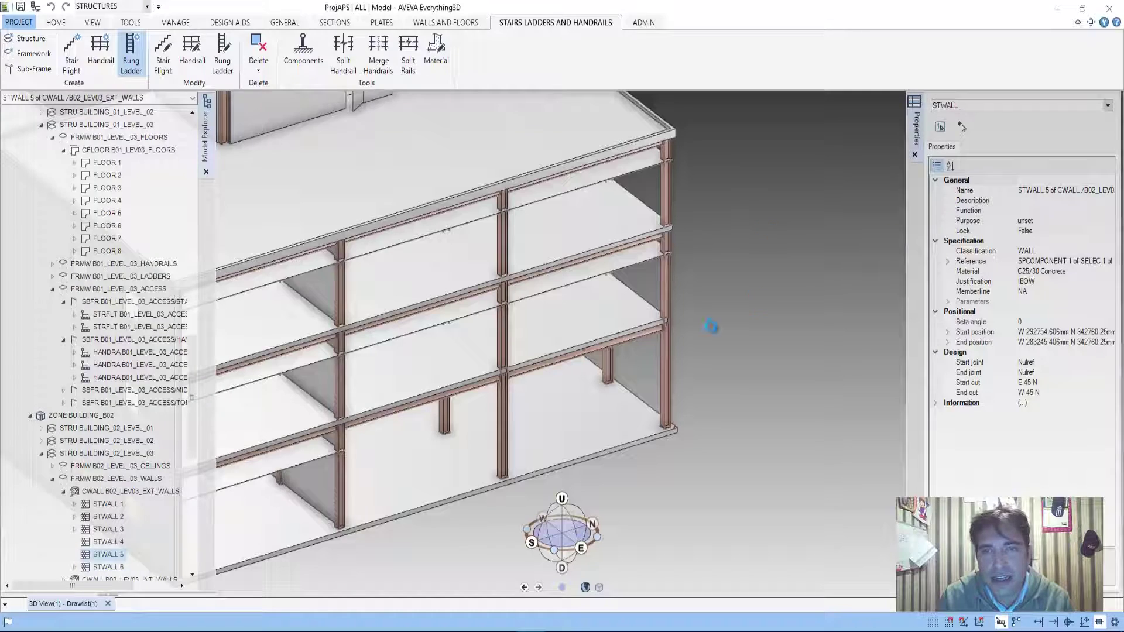
- Orbit around the corner column and set the new ladder's Default to ISO14122 Project
scroll(651, 365, "up", 3)
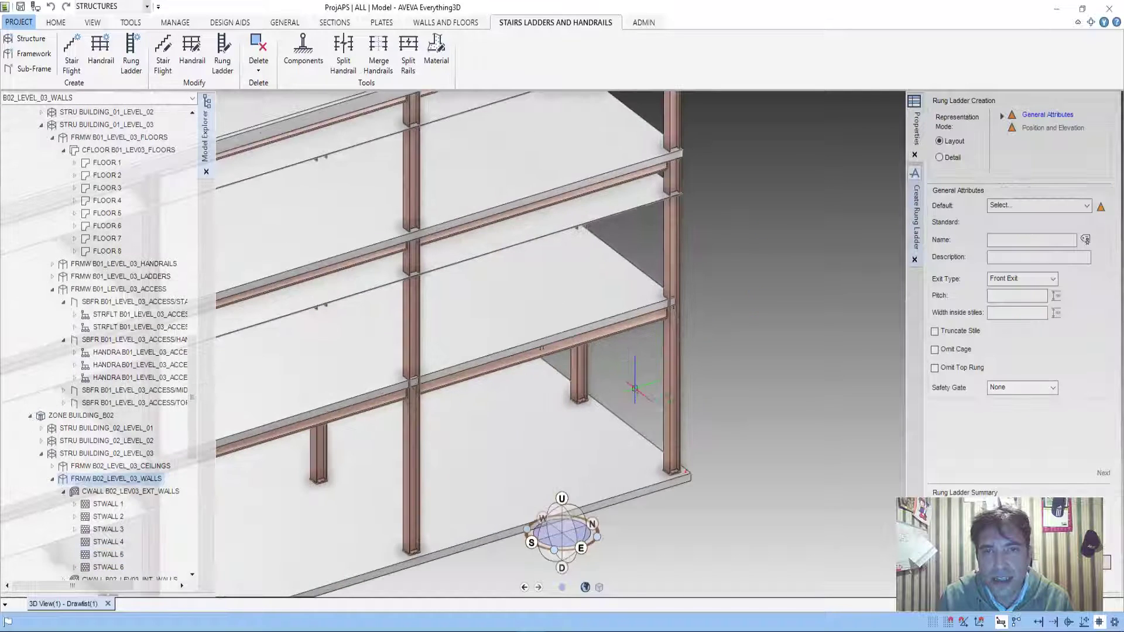
scroll(640, 389, "up", 2)
middle_click_drag(681, 406, 738, 336)
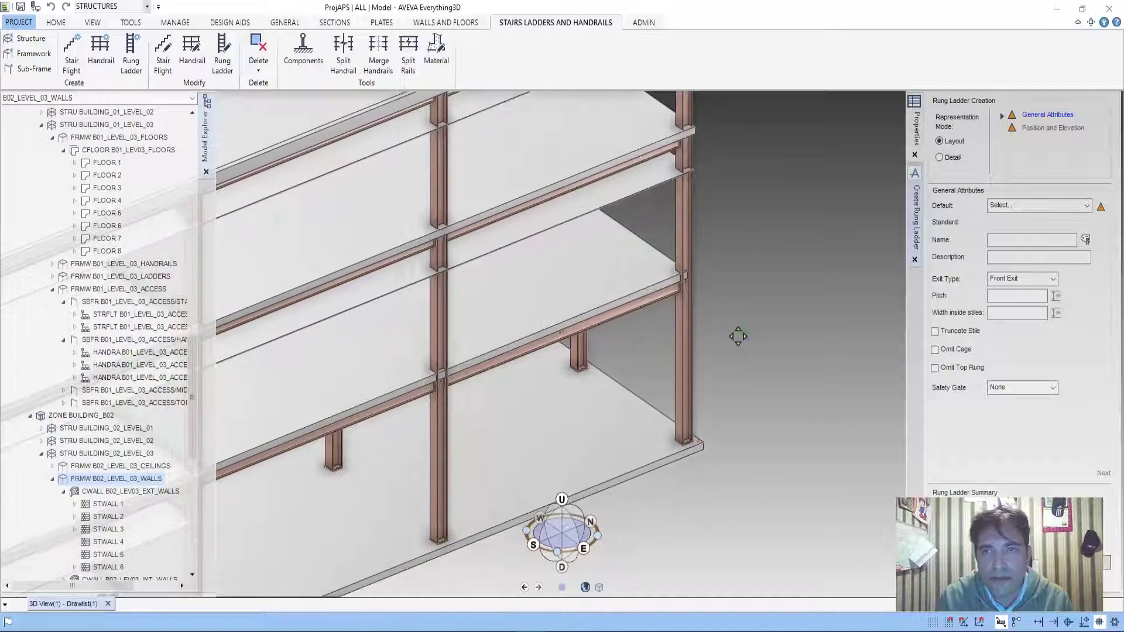
left_click(1066, 206)
left_click(1048, 220)
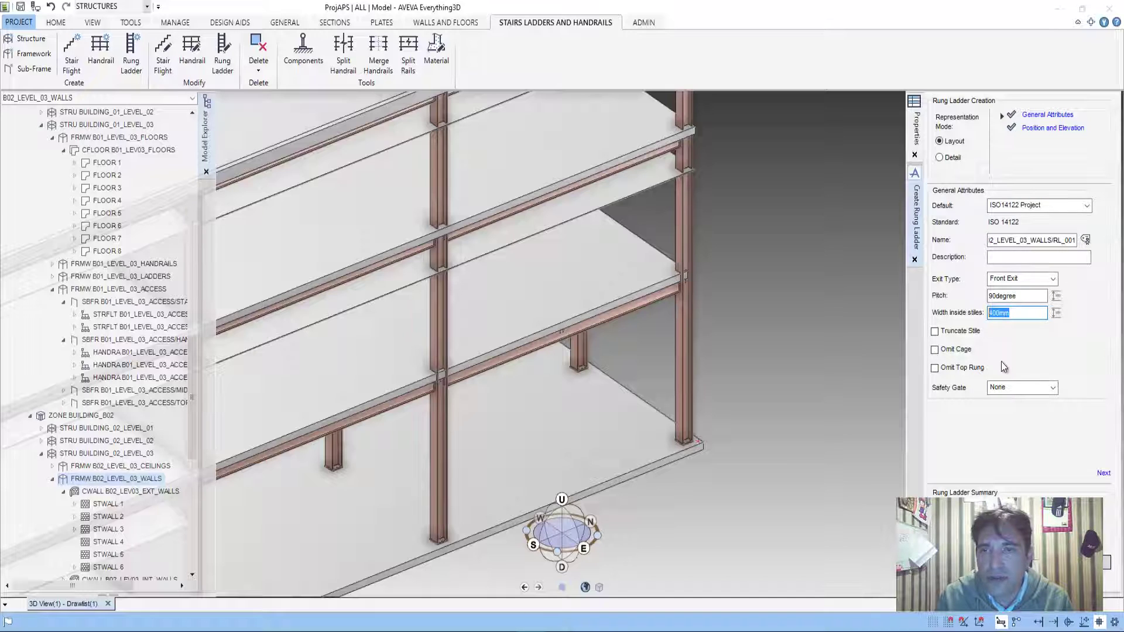
- Place the ladder from the -4200mm floor edge down to the -8700mm lower floor
left_click(1104, 473)
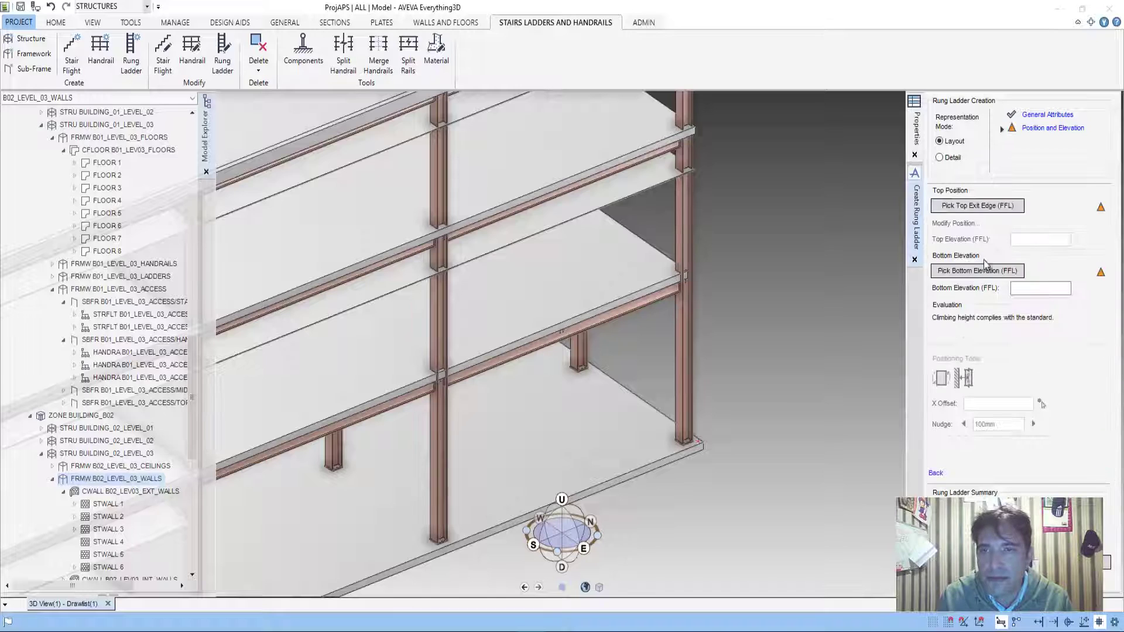
left_click(1006, 206)
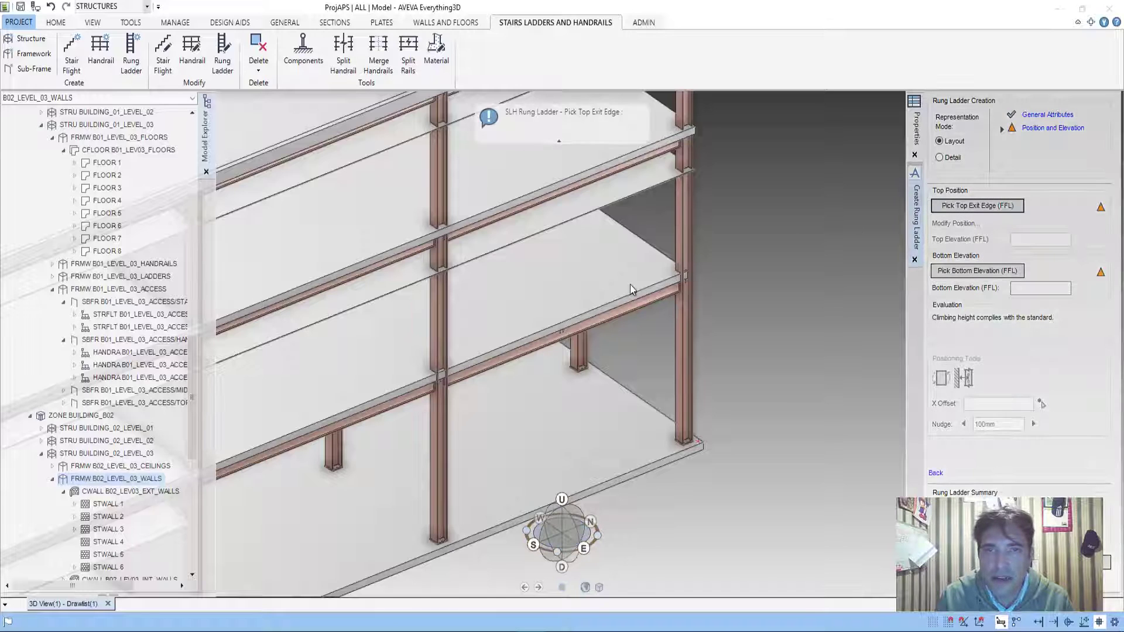
left_click(640, 294)
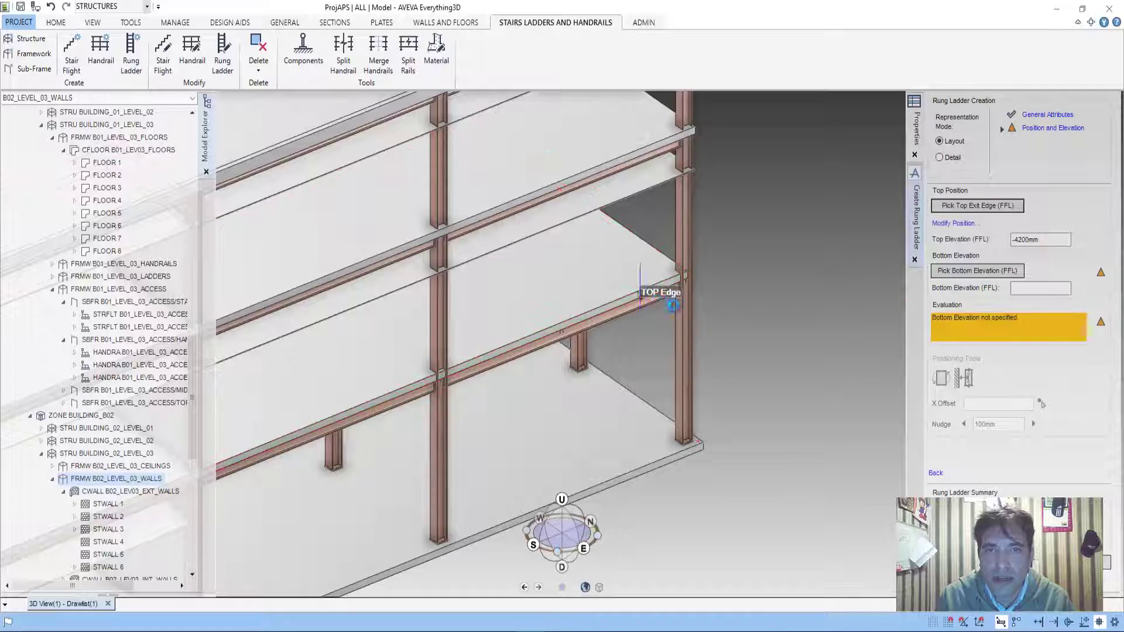
left_click(990, 272)
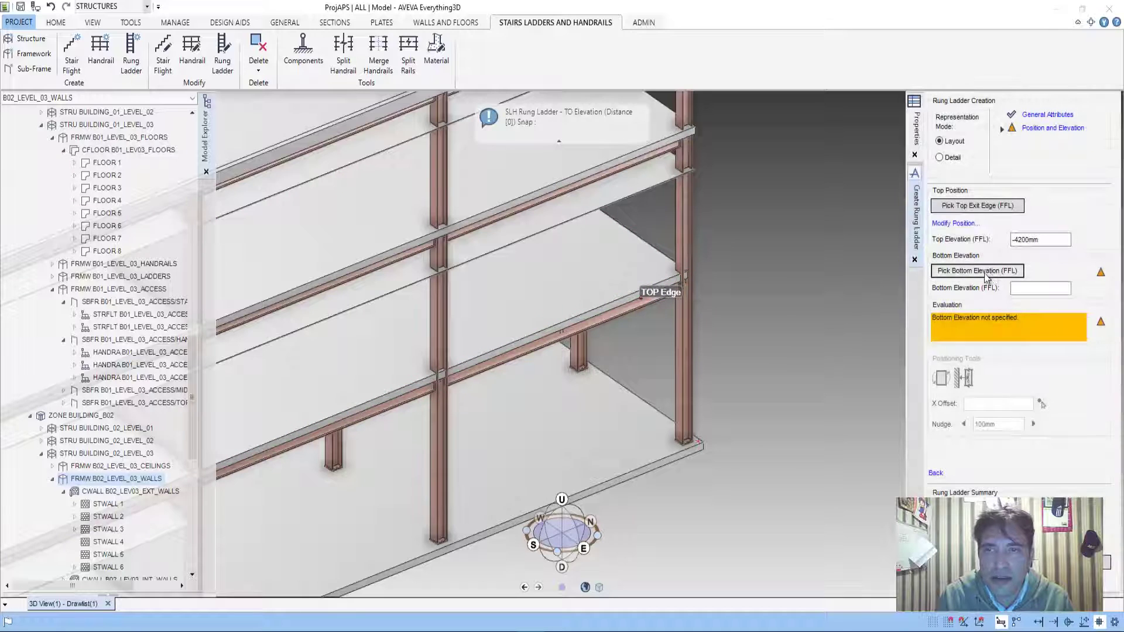
left_click(651, 464)
- Zoom and orbit closer around the ladder preview, then switch to PowerPoint
scroll(656, 370, "up", 3)
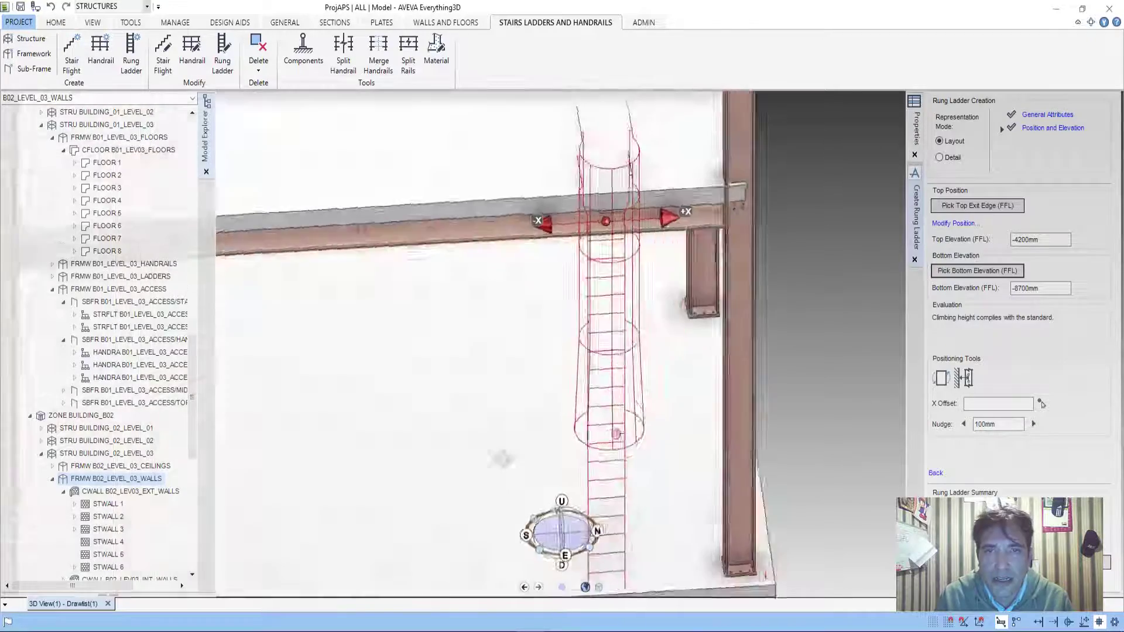
middle_click_drag(656, 370, 615, 429)
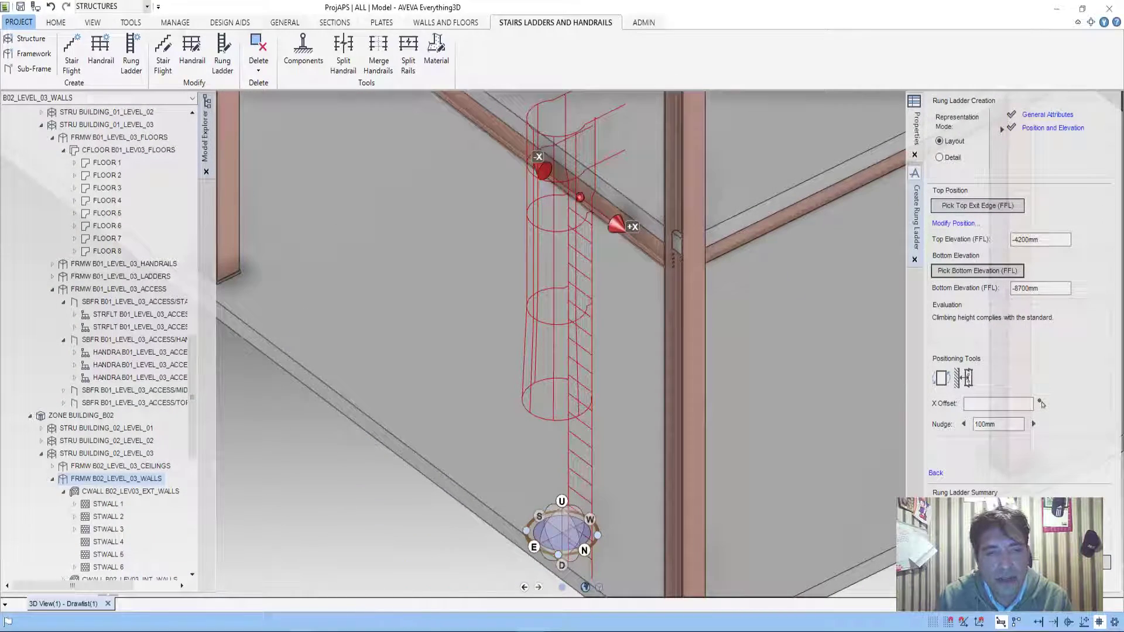
left_click(364, 559)
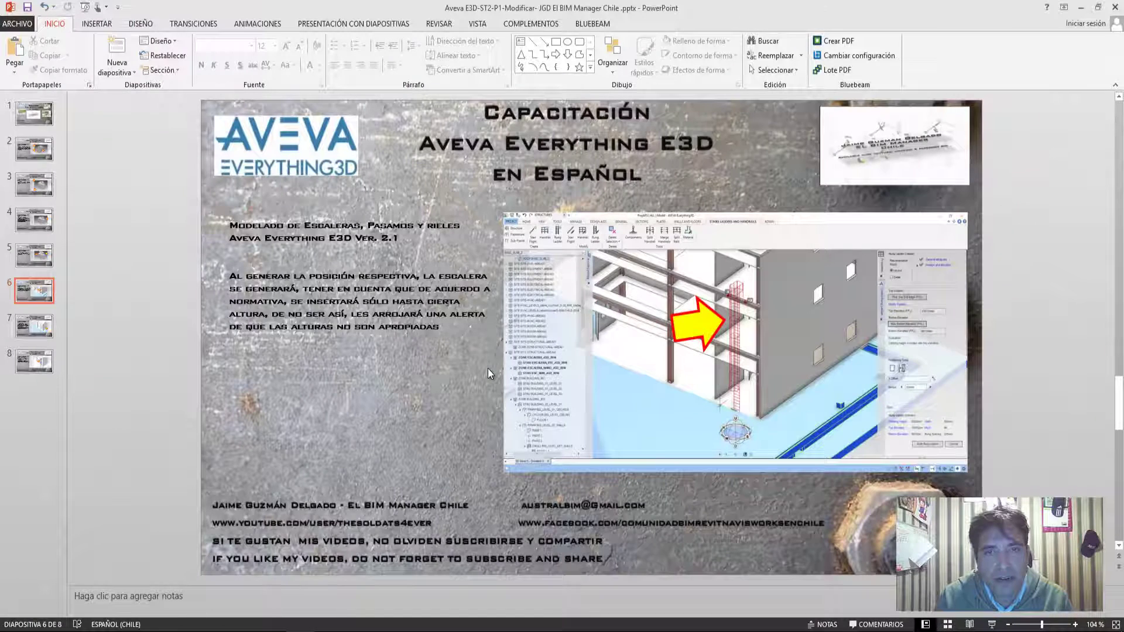
- Move to slide 7 on ladder positioning offsets and the Building ladder step
scroll(452, 366, "down", 1)
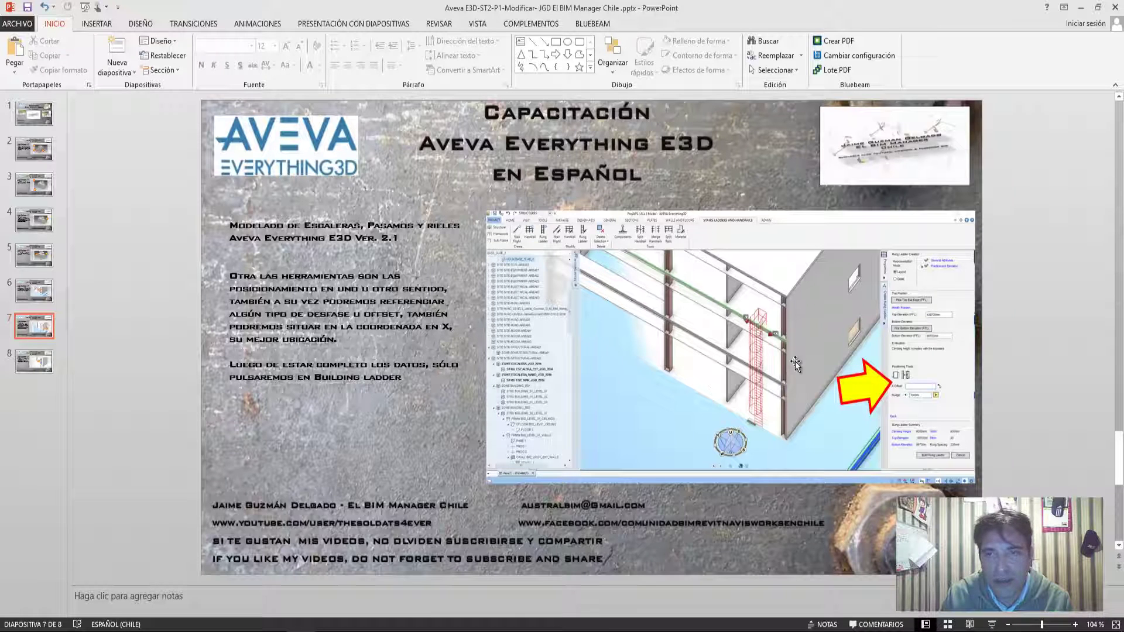
scroll(795, 363, "up", 1)
scroll(795, 363, "down", 1)
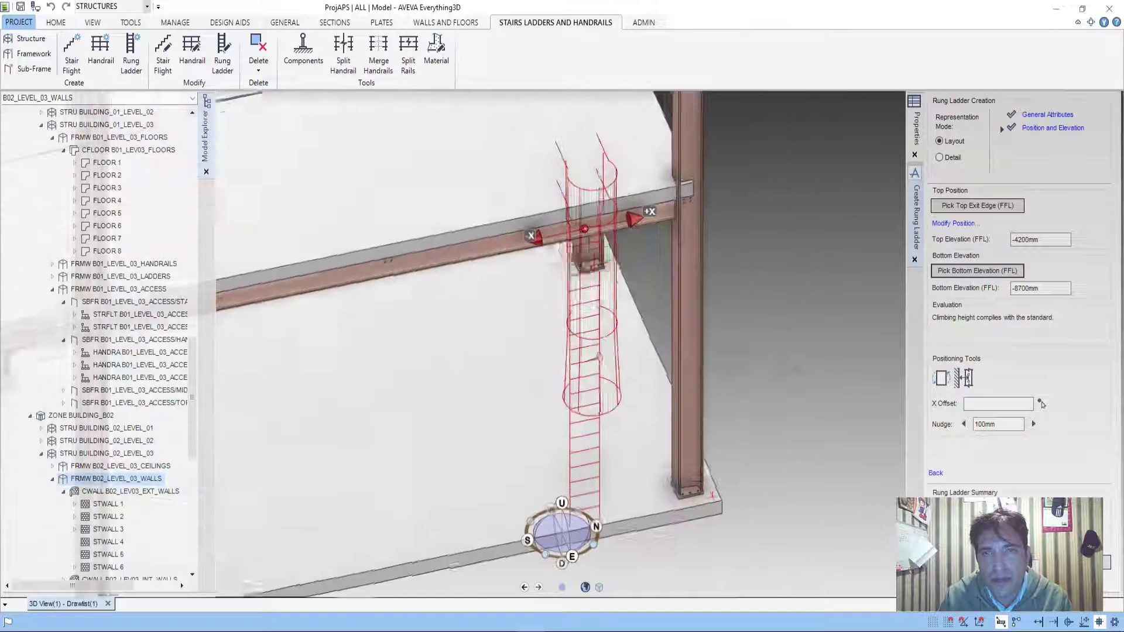
- Set a 50mm X offset and pick a reference, moving the ladder onto the column face
left_click(965, 378)
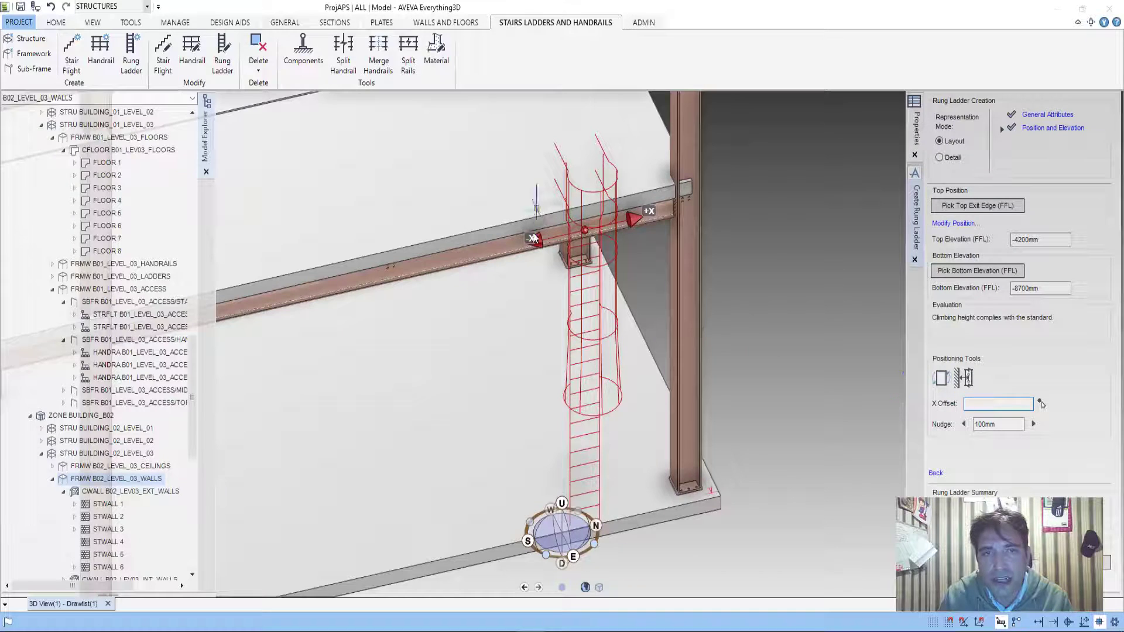
scroll(576, 215, "up", 5)
scroll(698, 256, "up", 1)
type("50")
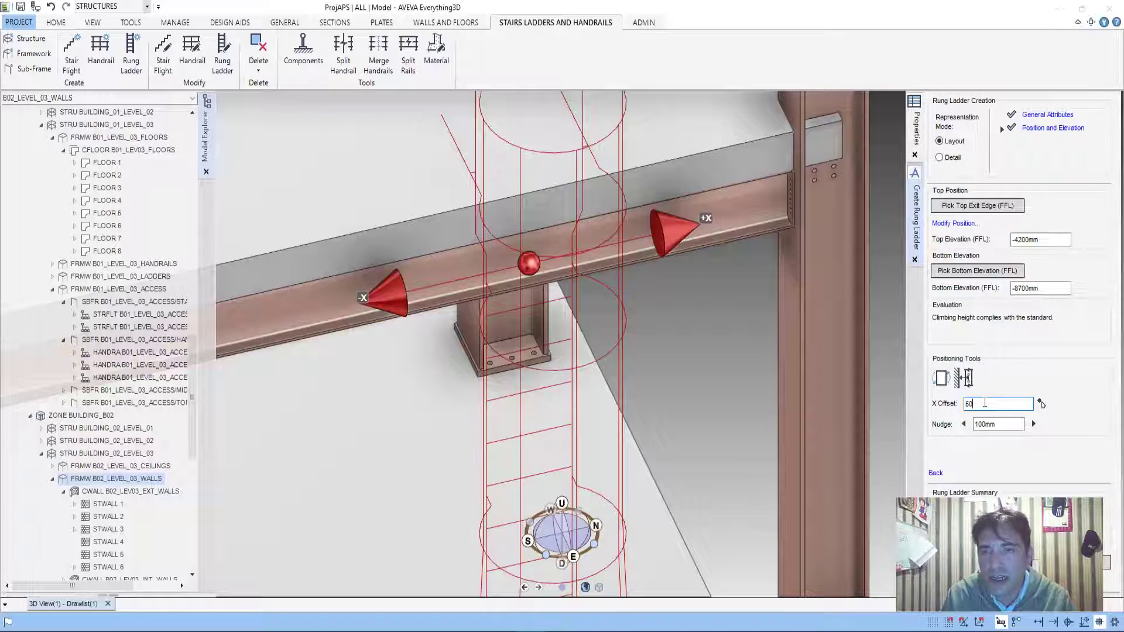
key("Return")
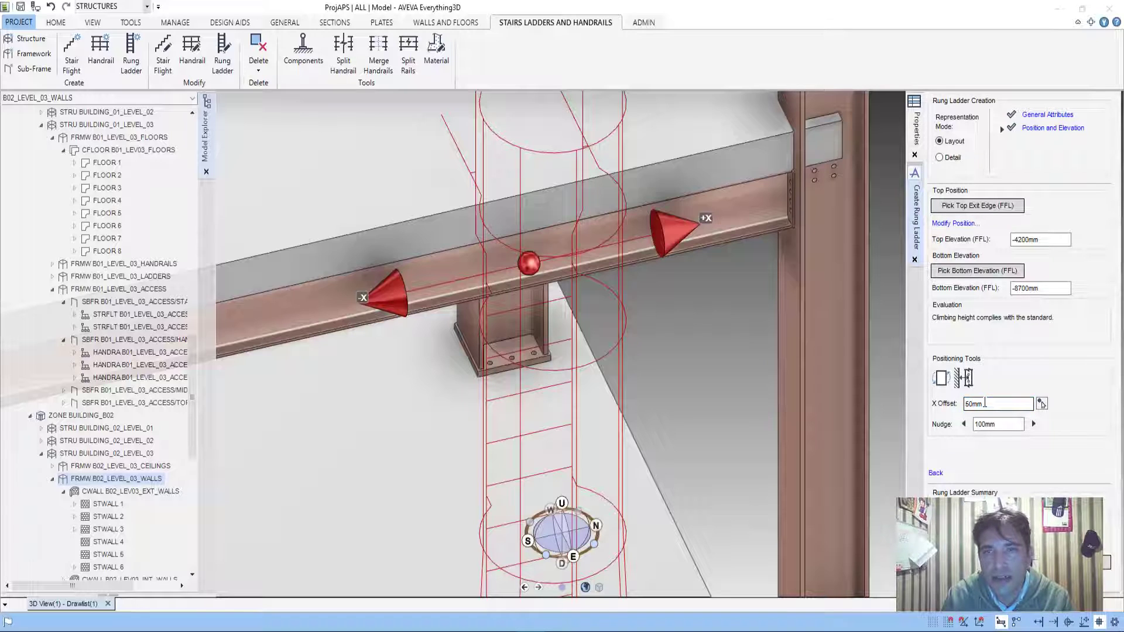
left_click(1045, 404)
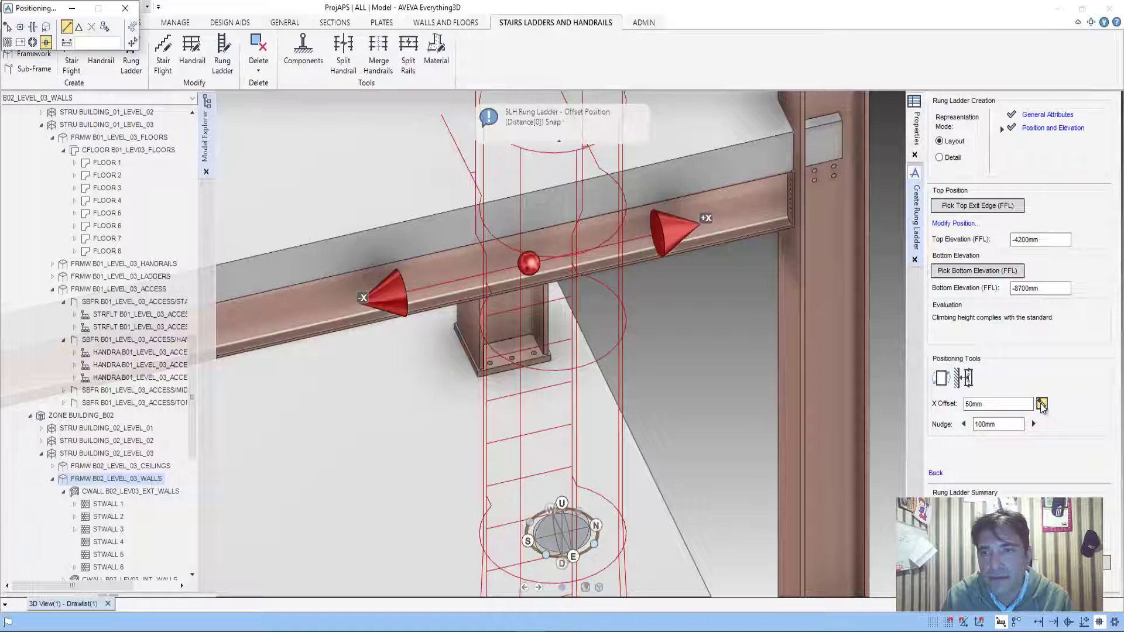
left_click(790, 146)
scroll(705, 281, "down", 3)
scroll(712, 322, "down", 3)
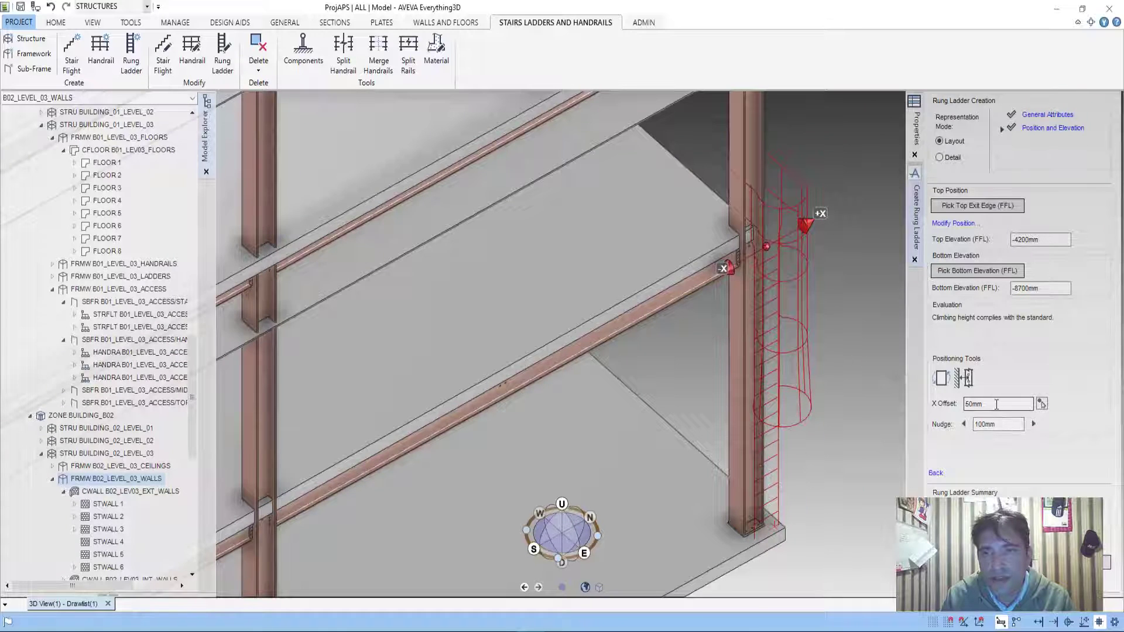
- Try X offsets of -50mm and -150mm, picking the beam reference each time
left_click_drag(996, 404, 950, 410)
type("-50")
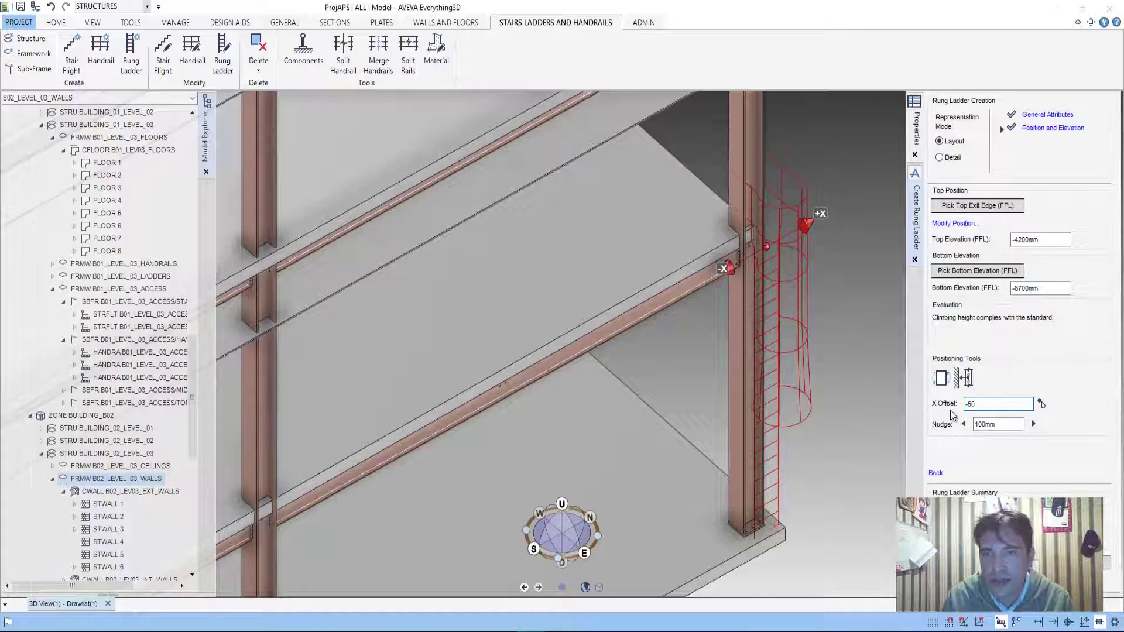
left_click(1042, 404)
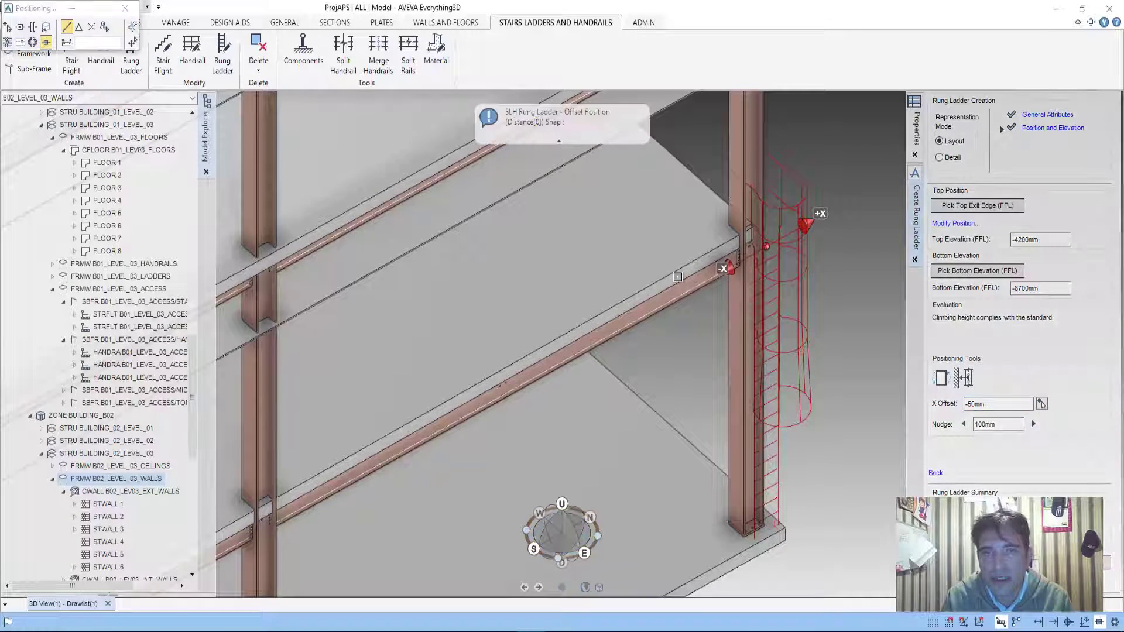
left_click(678, 276)
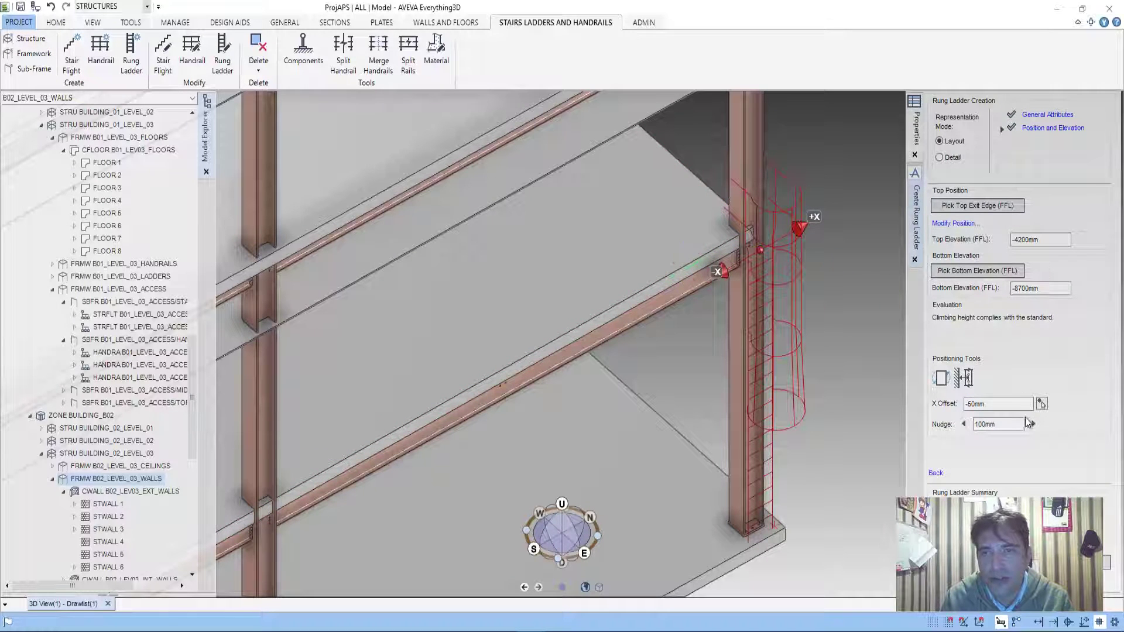
left_click_drag(1019, 404, 906, 406)
type("-15")
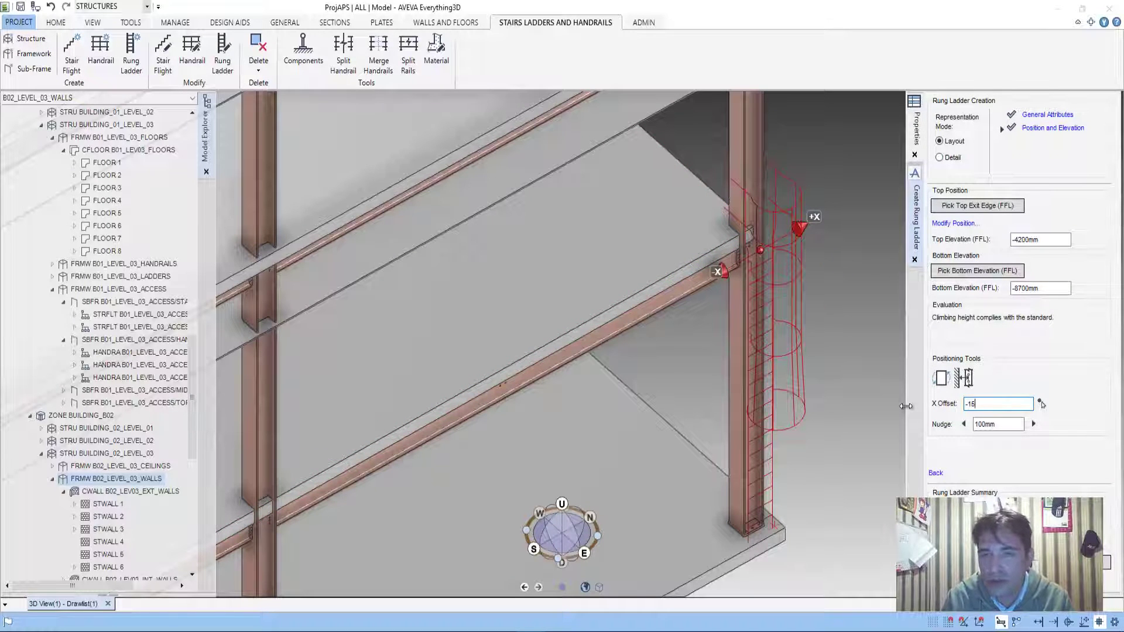
type("0mm")
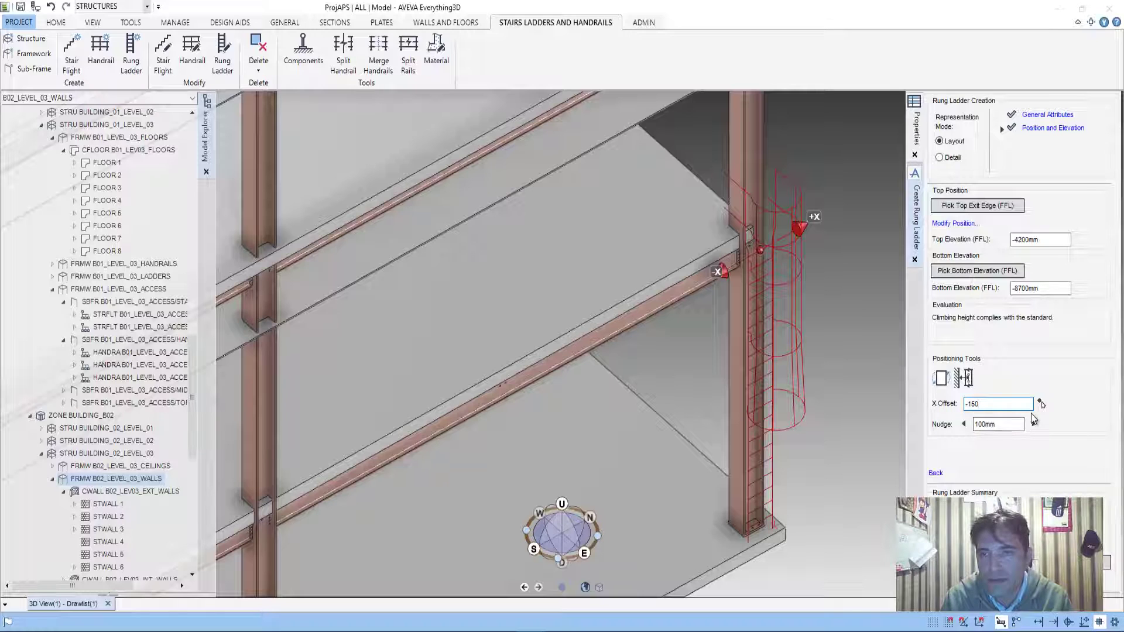
left_click(1041, 404)
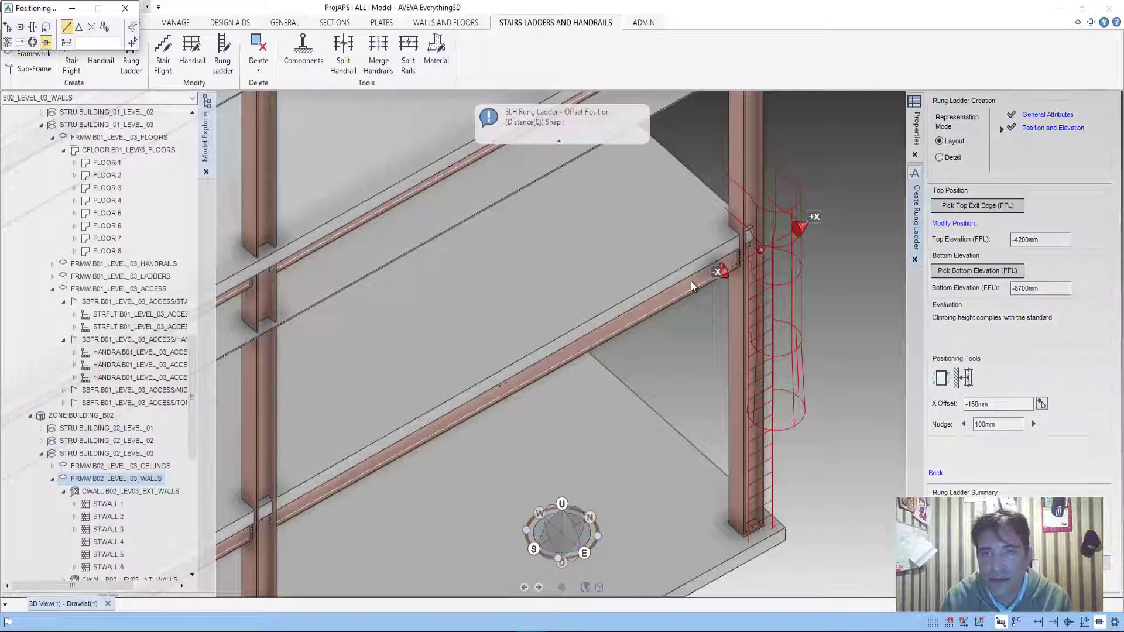
left_click(690, 280)
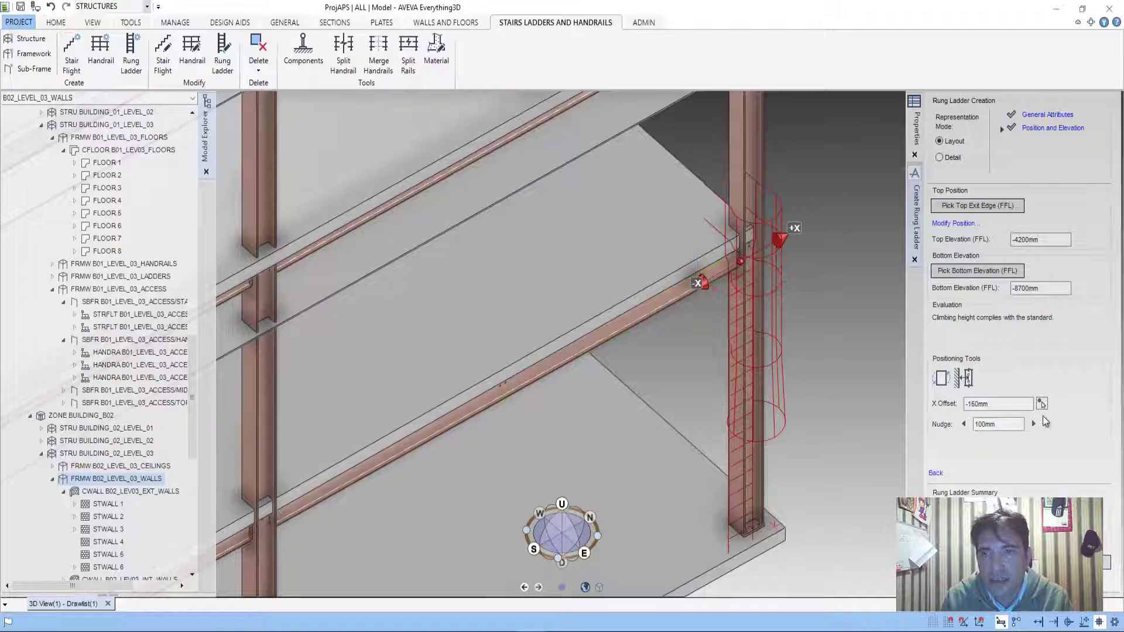
- Apply a -300mm X offset referenced to the floor-edge beam
triple_click(1021, 402)
type("-3")
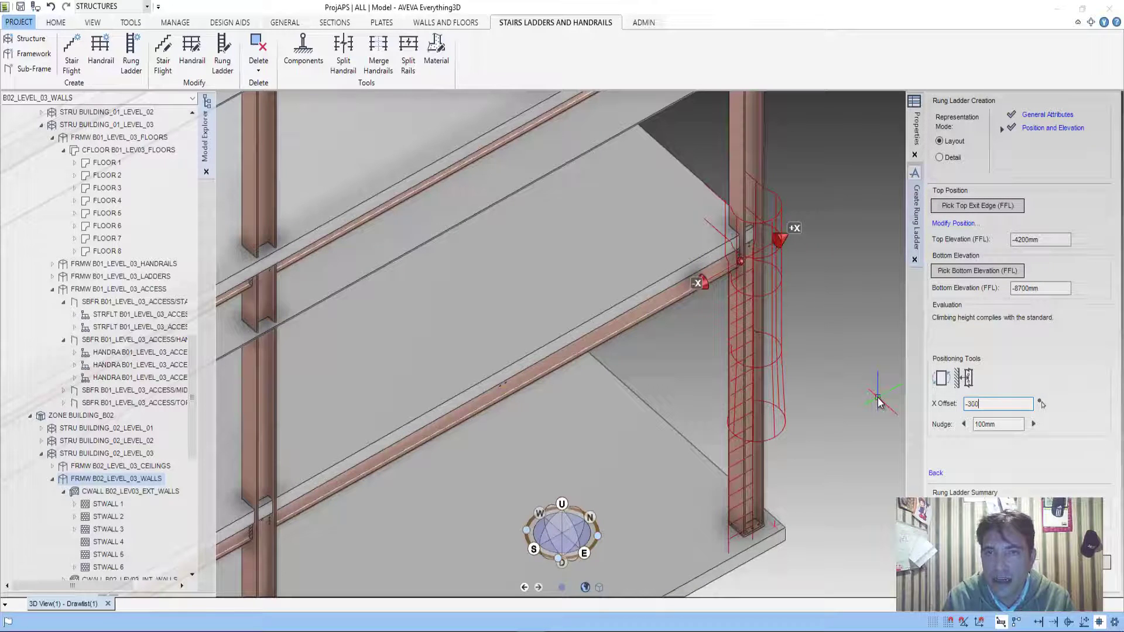
type("0")
left_click(1042, 404)
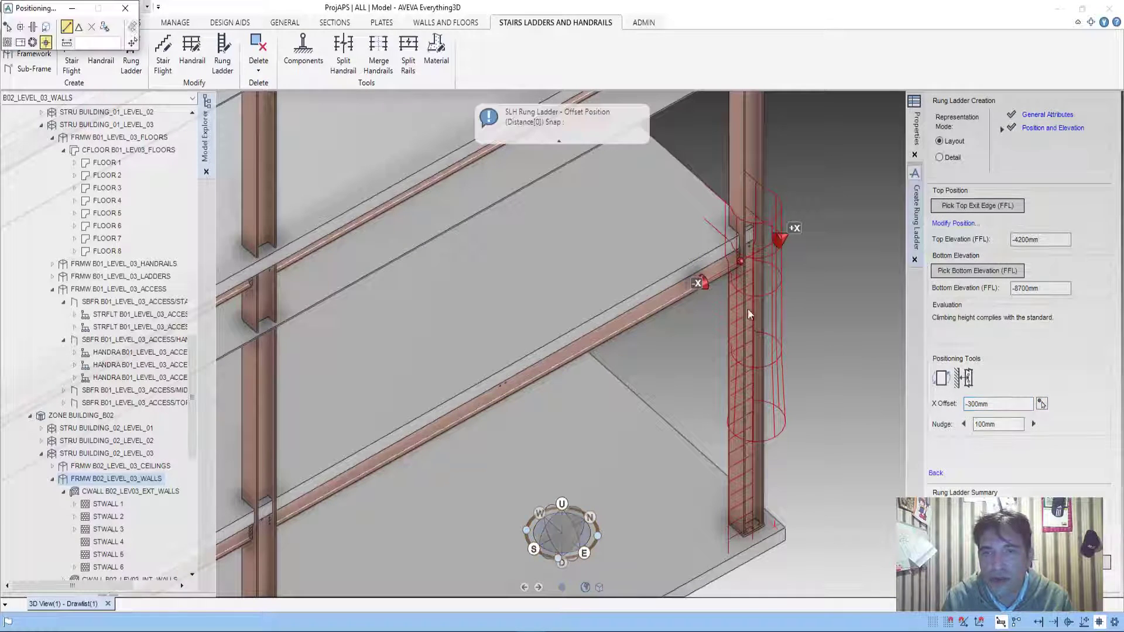
left_click(670, 274)
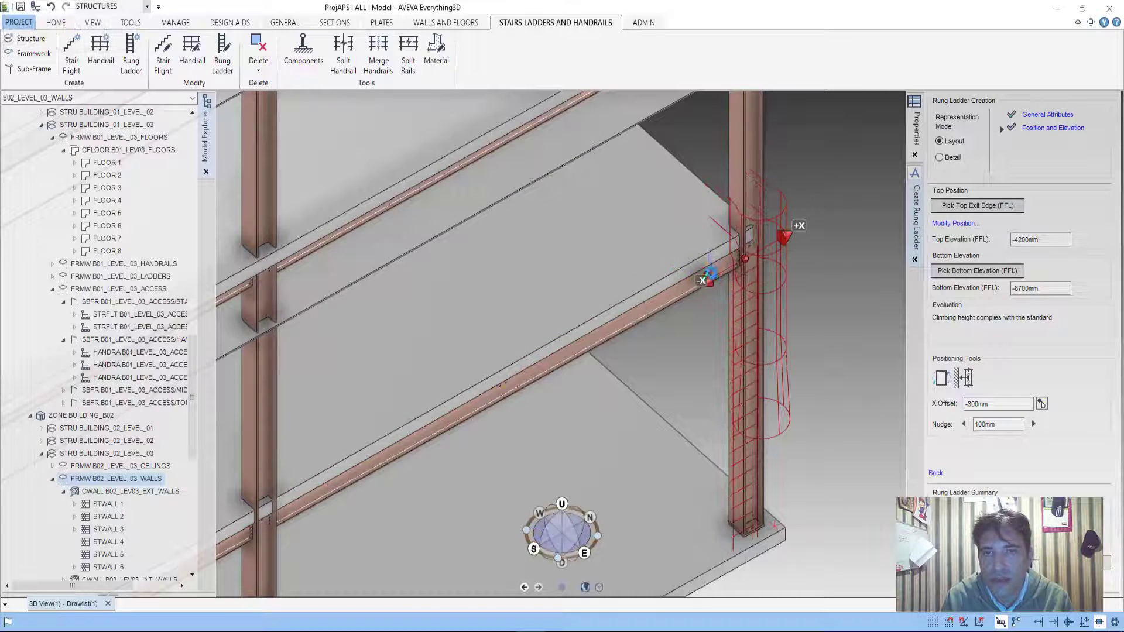
left_click_drag(996, 404, 932, 401)
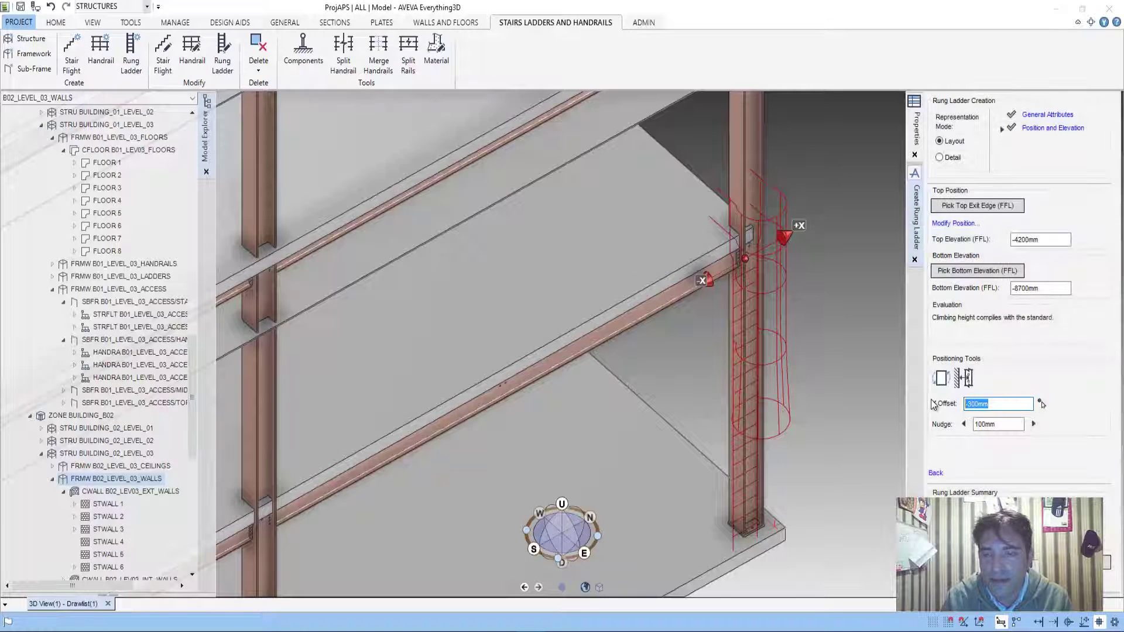
left_click(1040, 404)
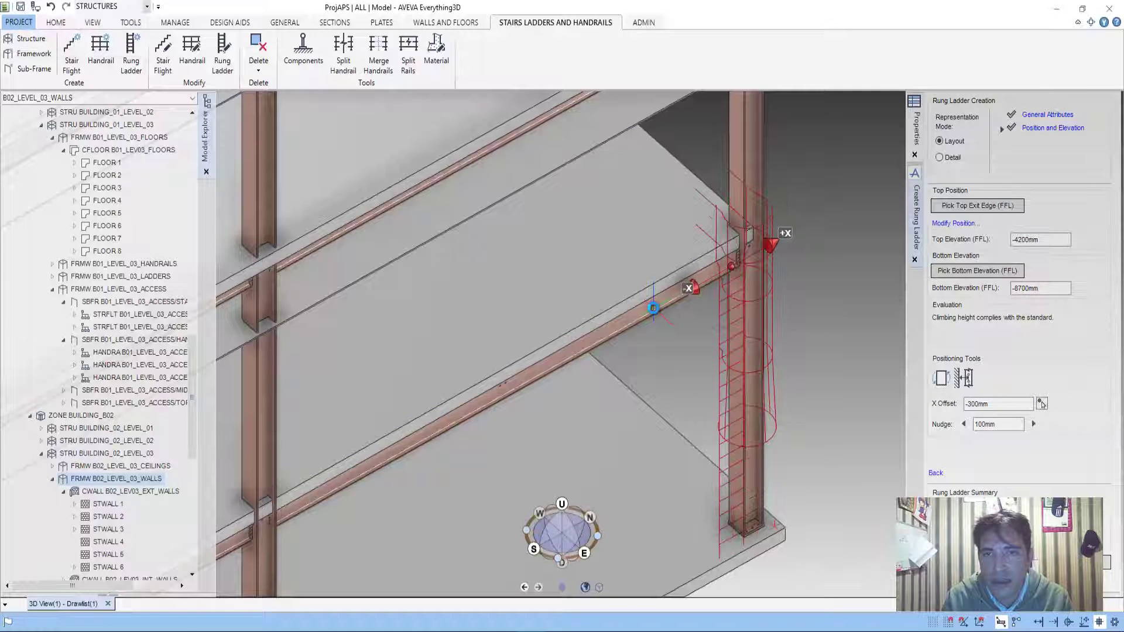
left_click(653, 308)
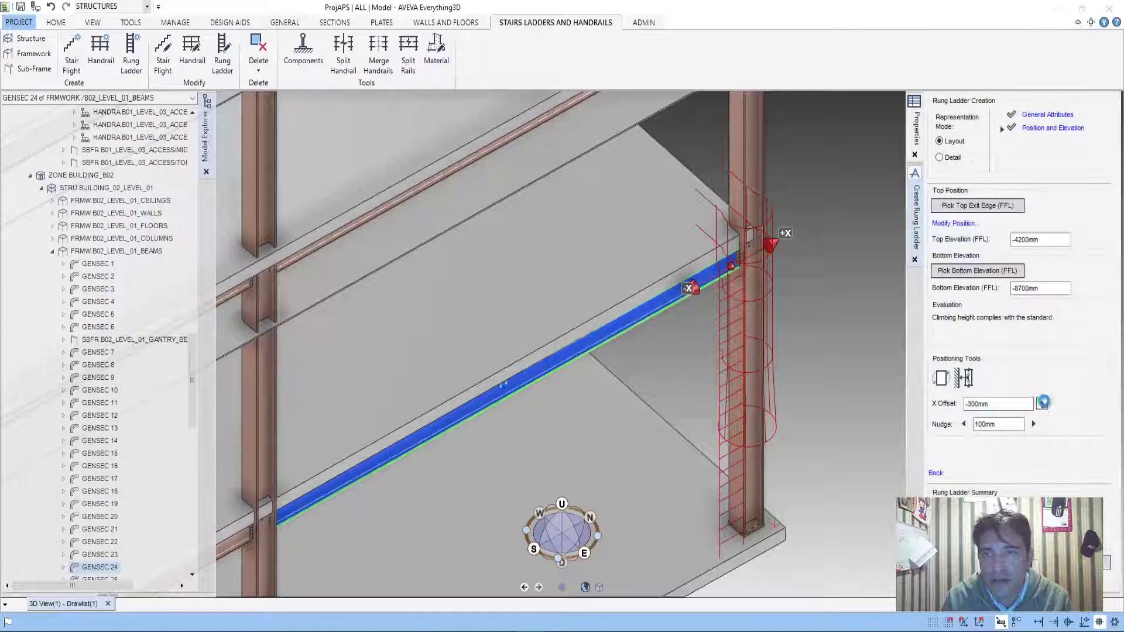
- Change the X offset to -600mm, pick the beam reference, and orbit around the ladder top
left_click(1042, 404)
key("Escape")
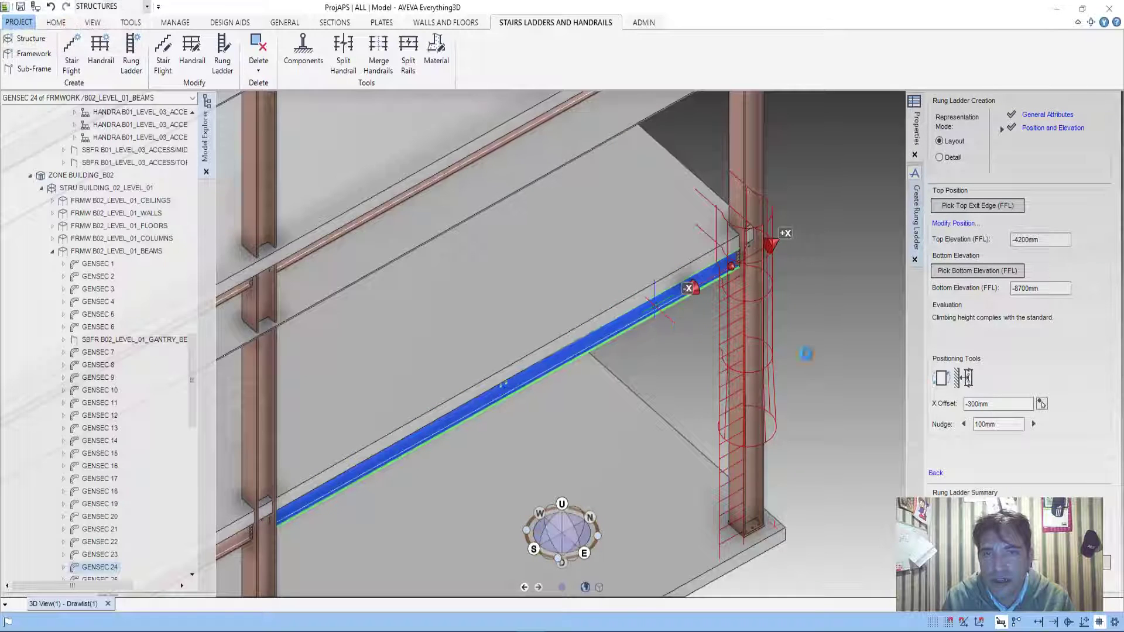
double_click(998, 407)
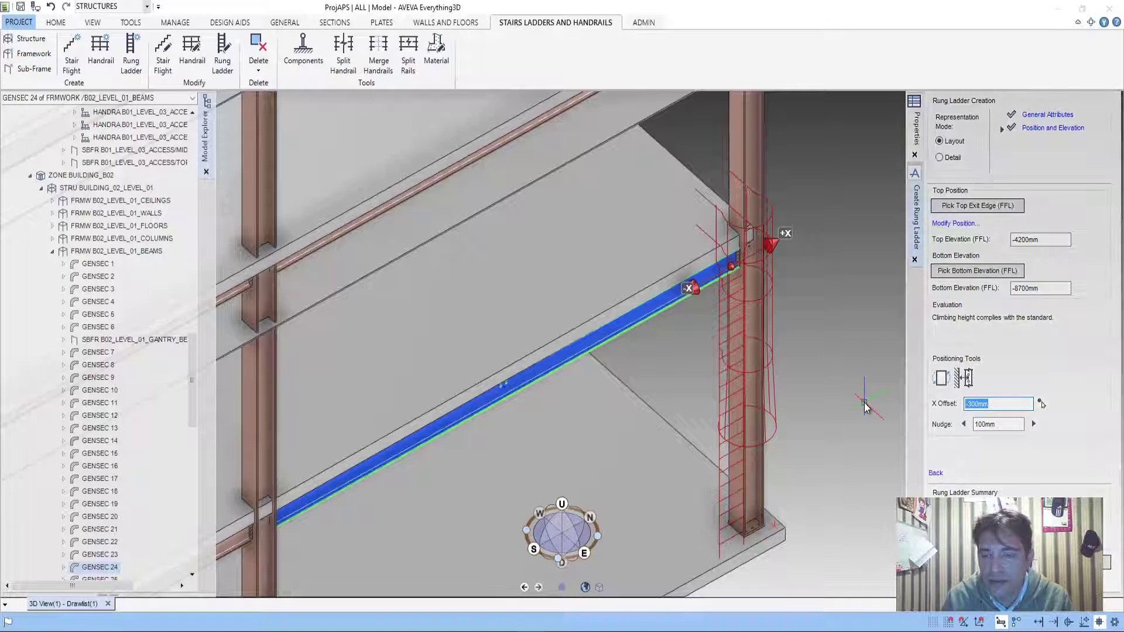
type("-6")
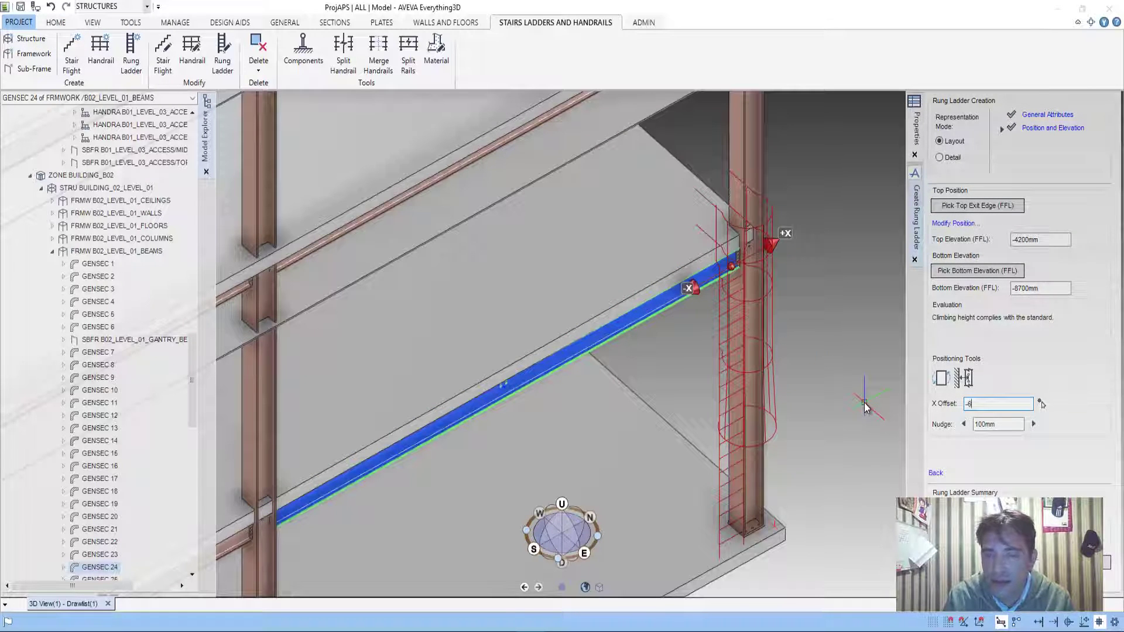
type("00")
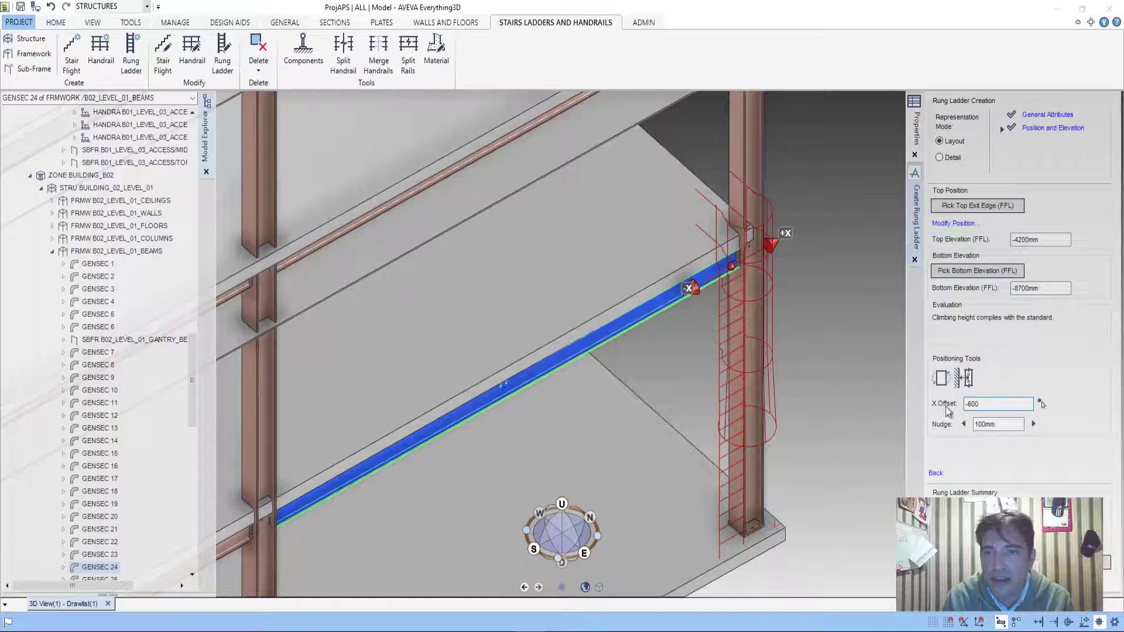
left_click(1041, 405)
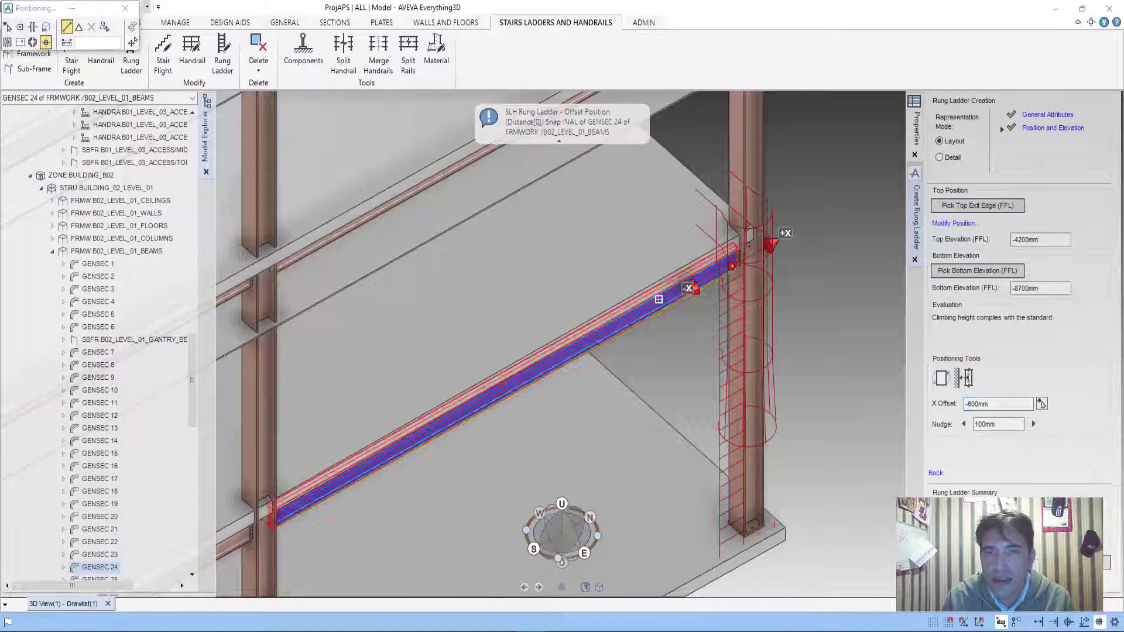
left_click(658, 299)
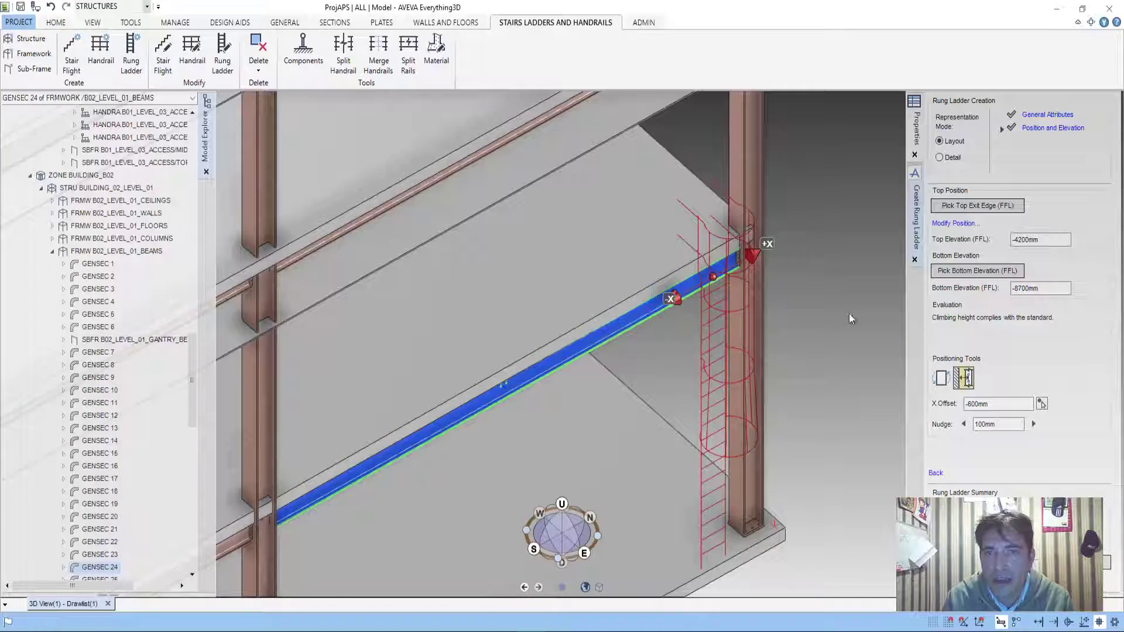
scroll(773, 298, "up", 3)
scroll(773, 297, "down", 3)
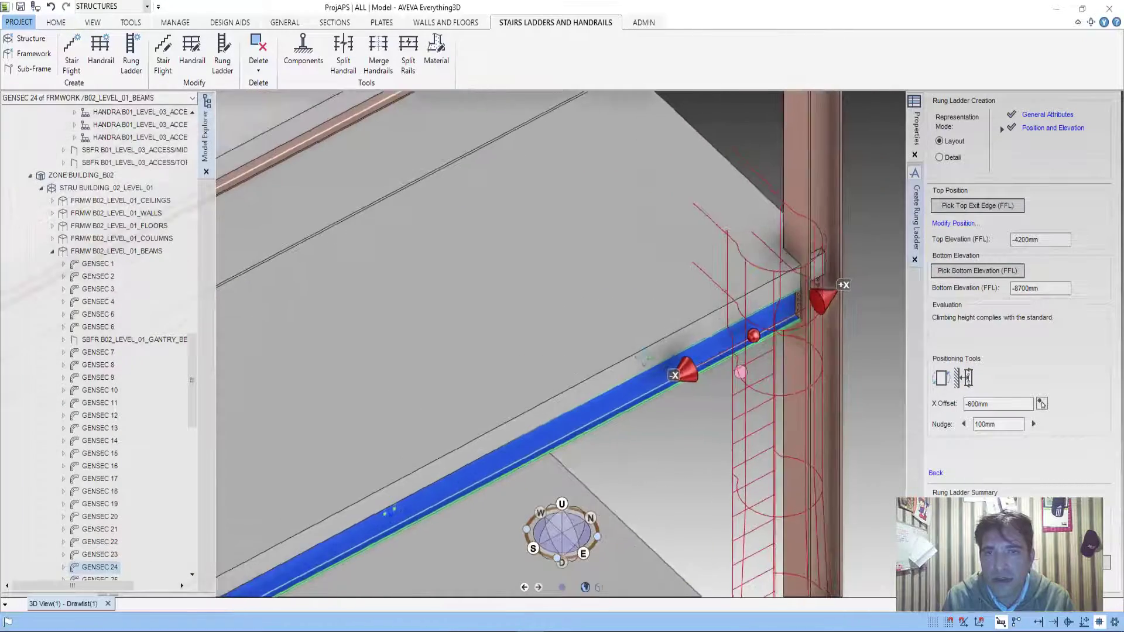
mouse_move(767, 367)
middle_mouse_down()
mouse_move(673, 351)
mouse_move(681, 440)
mouse_move(657, 386)
mouse_move(589, 307)
mouse_move(708, 343)
middle_mouse_up()
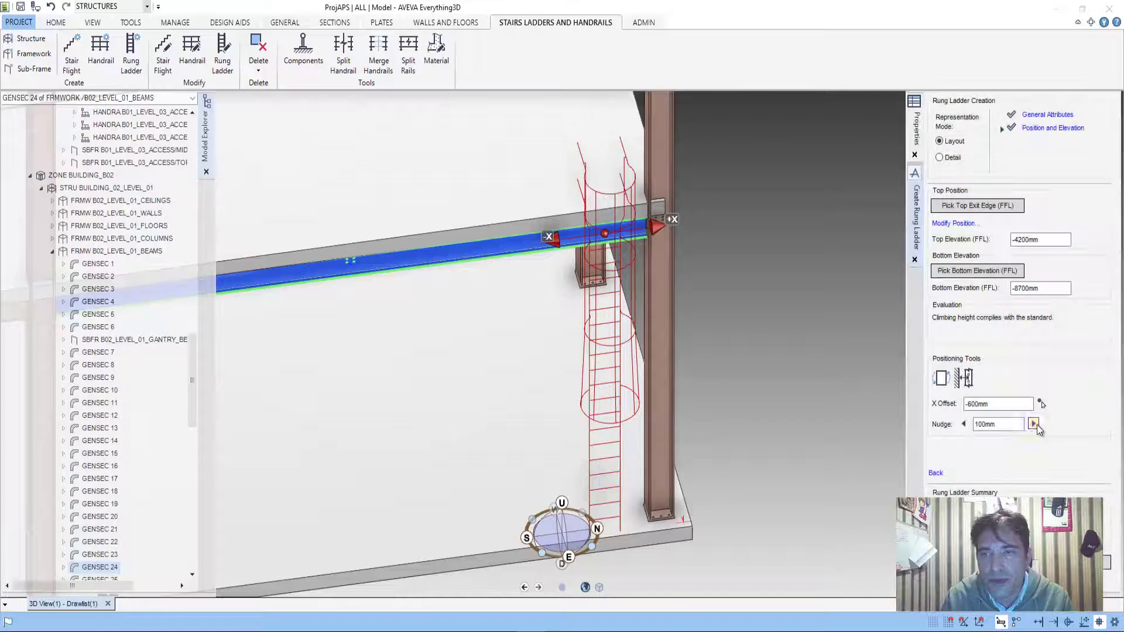
- Nudge the ladder along the beam back to its spot and build it, which triggers an unhandled-exception error
left_click(1034, 424)
left_click(962, 424)
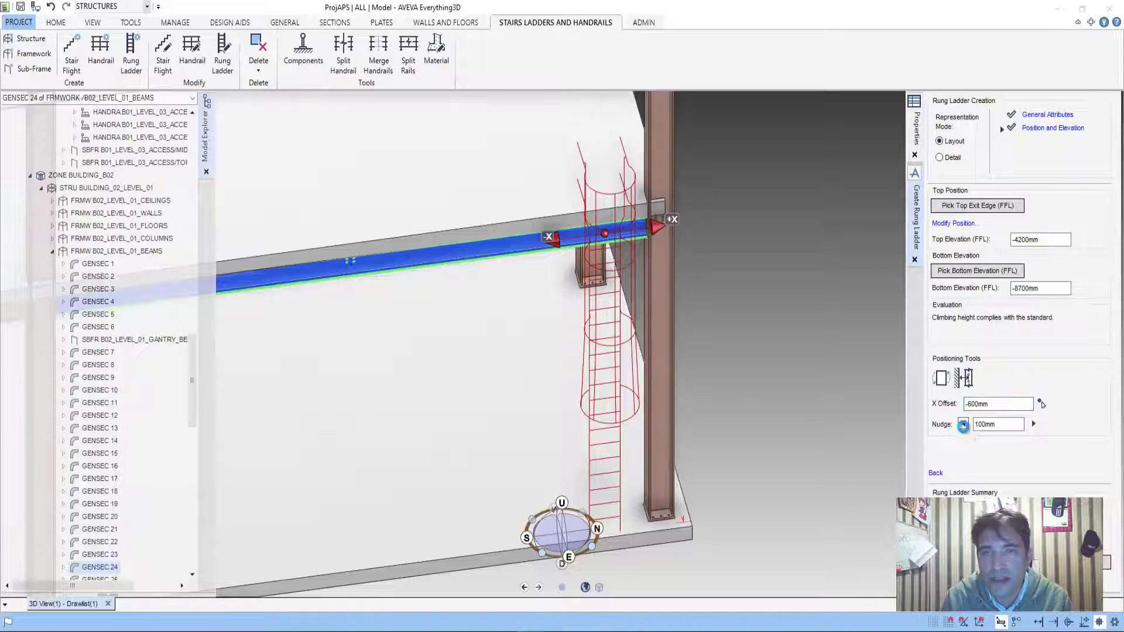
left_click(964, 425)
left_click(1035, 424)
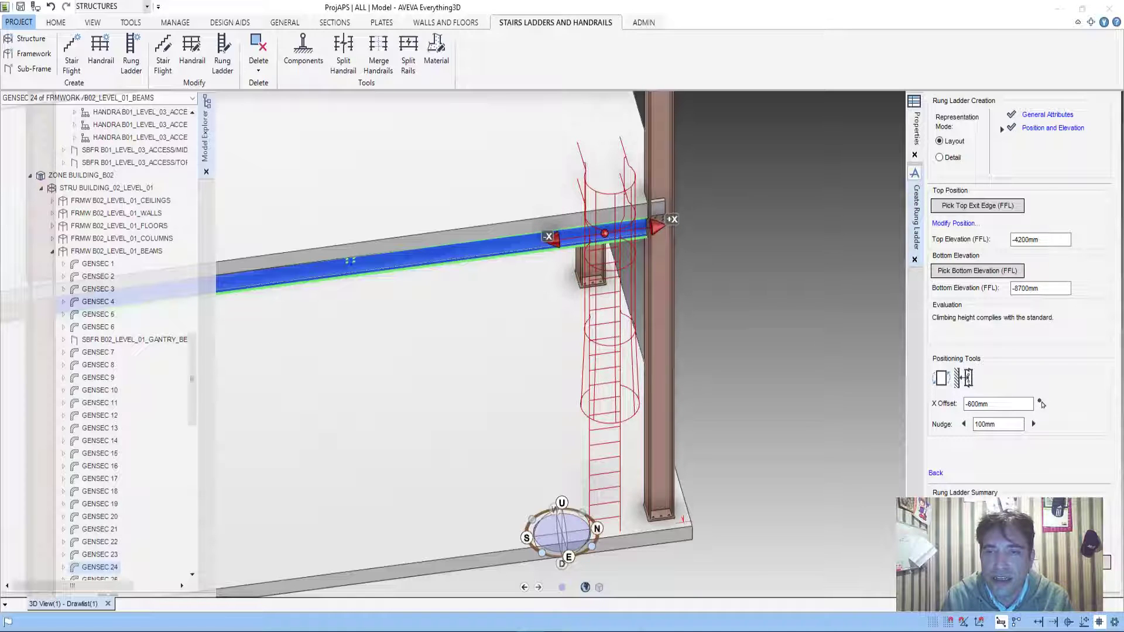
left_click(1041, 403)
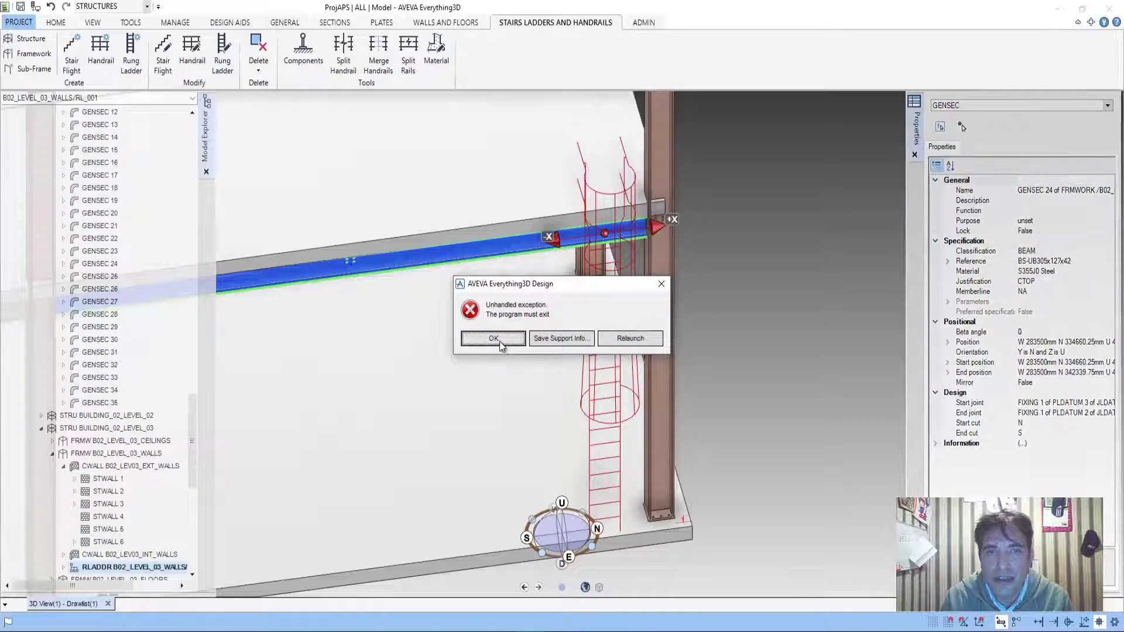
- Dismiss the unhandled exception error dialog
left_click(497, 340)
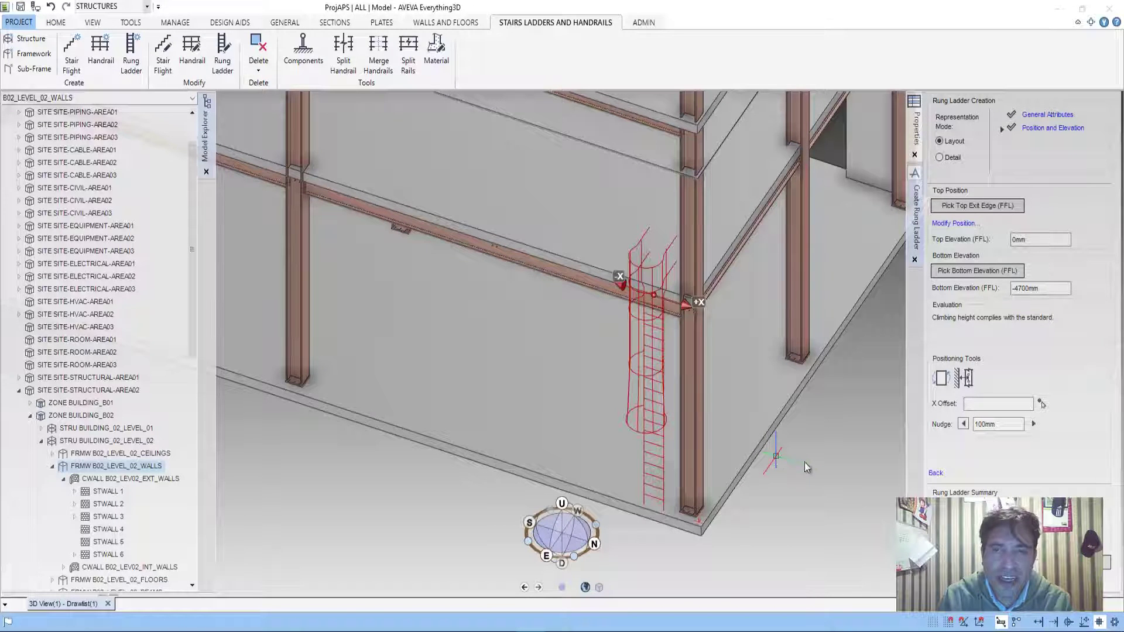
- Check the ladder's placement beside the column on level 02, then build caged ladder RL_001
scroll(714, 392, "up", 2)
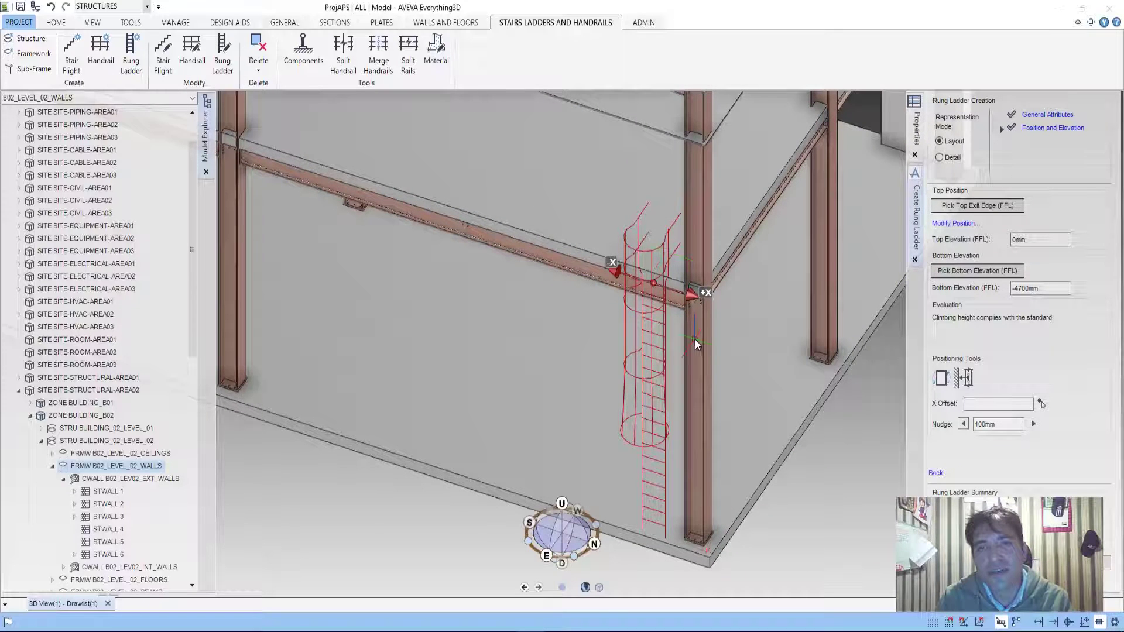
scroll(720, 373, "down", 2)
scroll(720, 374, "down", 1)
middle_click_drag(697, 394, 747, 436)
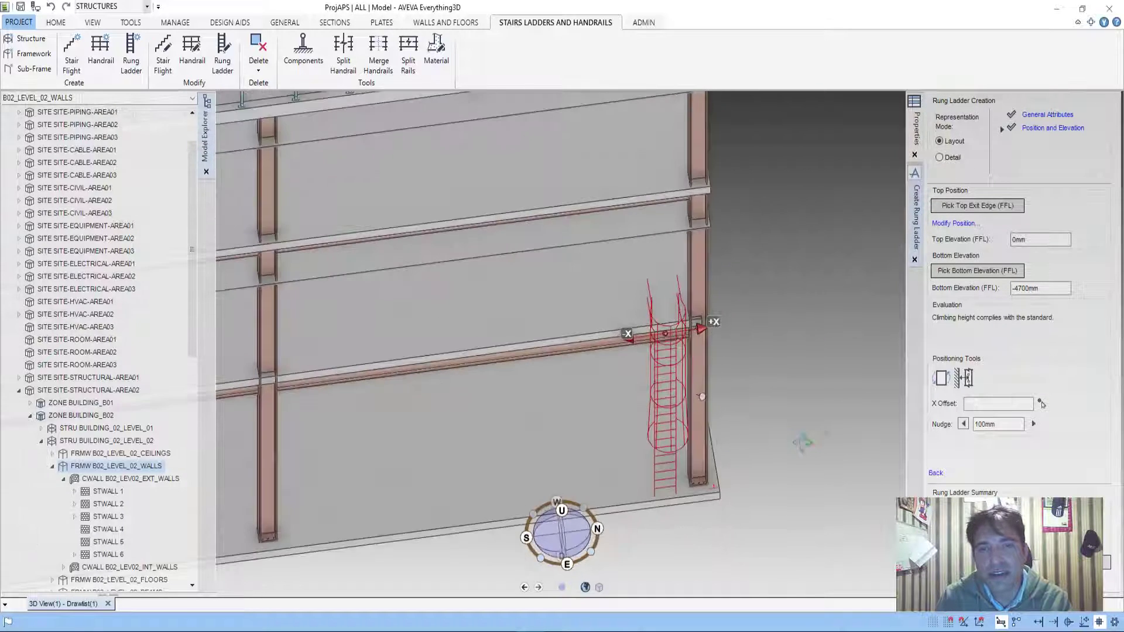
scroll(749, 434, "up", 1)
scroll(750, 434, "up", 1)
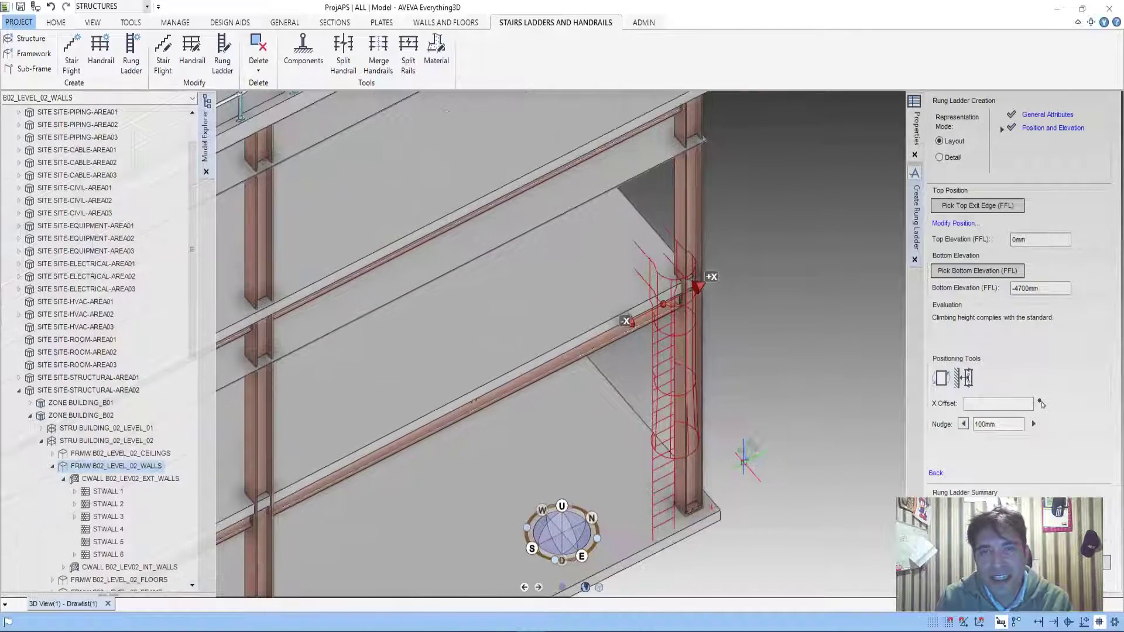
scroll(755, 422, "up", 1)
scroll(762, 398, "up", 1)
mouse_move(764, 381)
middle_mouse_down()
mouse_move(725, 363)
mouse_move(554, 374)
middle_mouse_up()
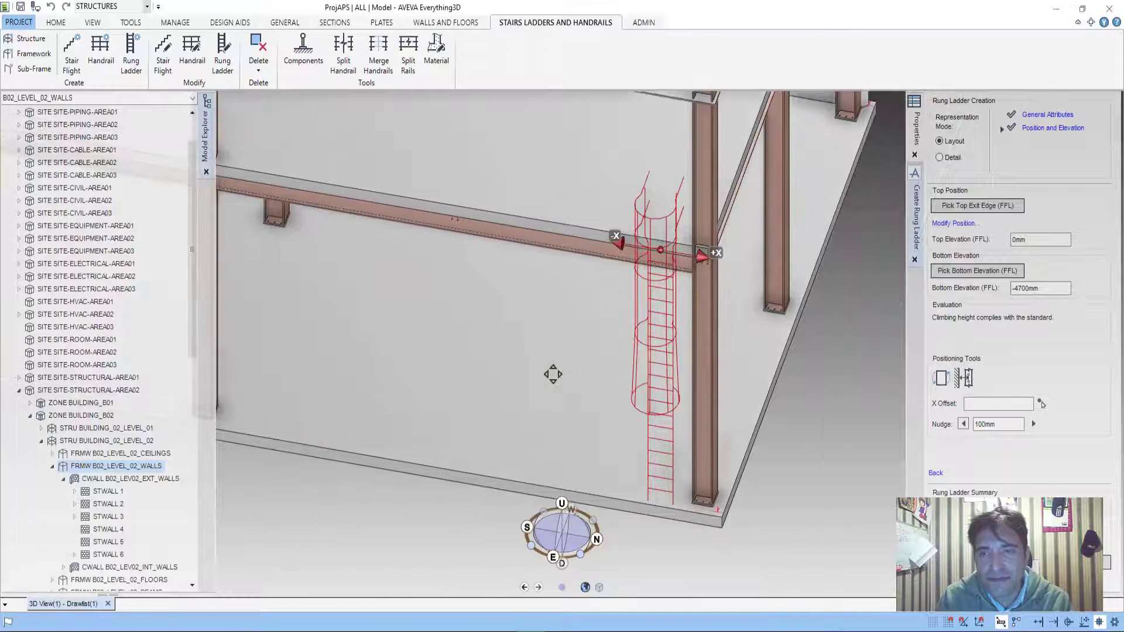
left_click(1041, 404)
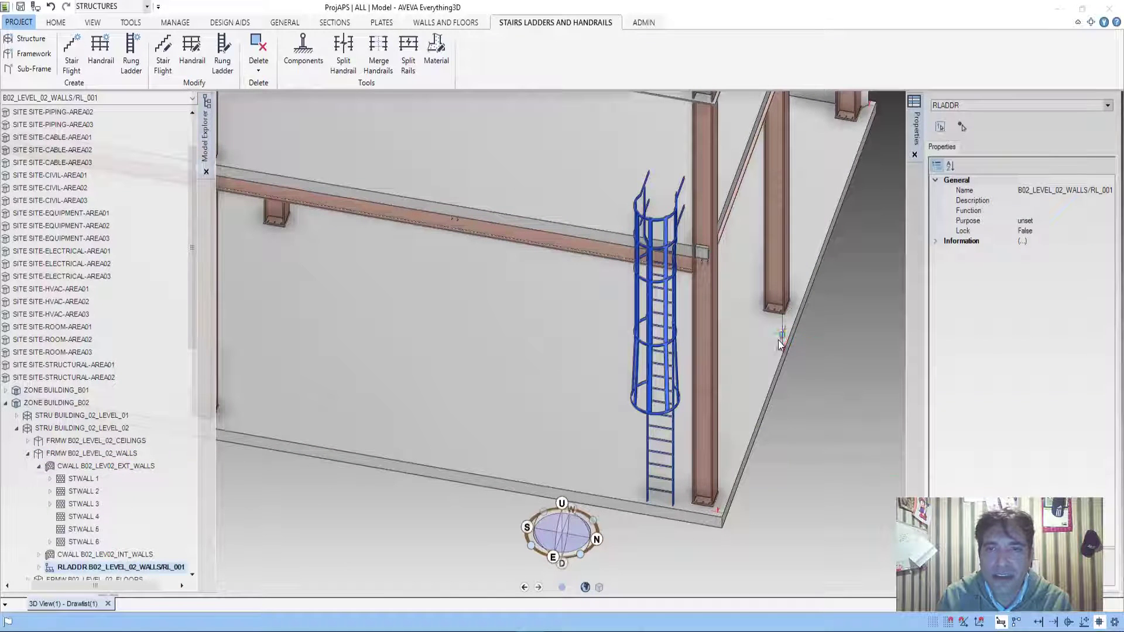
- Inspect finished ladder RL_001 up close, then bring up PowerPoint slide 7 on ladder positioning
mouse_move(729, 293)
middle_mouse_down()
mouse_move(725, 378)
mouse_move(703, 357)
mouse_move(586, 361)
mouse_move(617, 347)
middle_mouse_up()
scroll(724, 378, "up", 3)
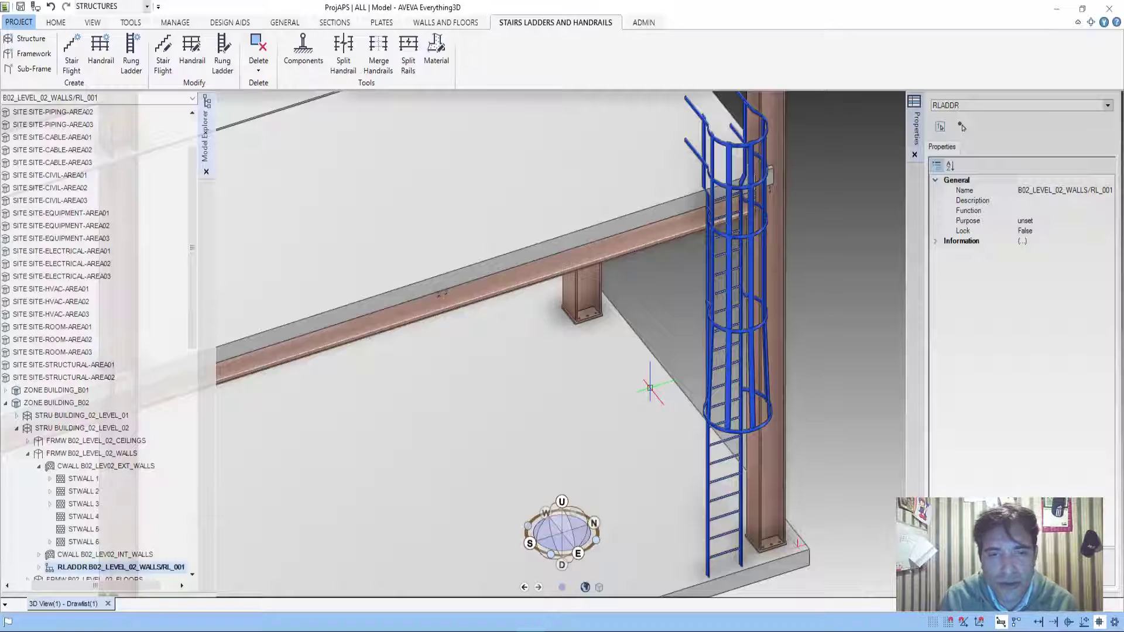
scroll(650, 387, "down", 1)
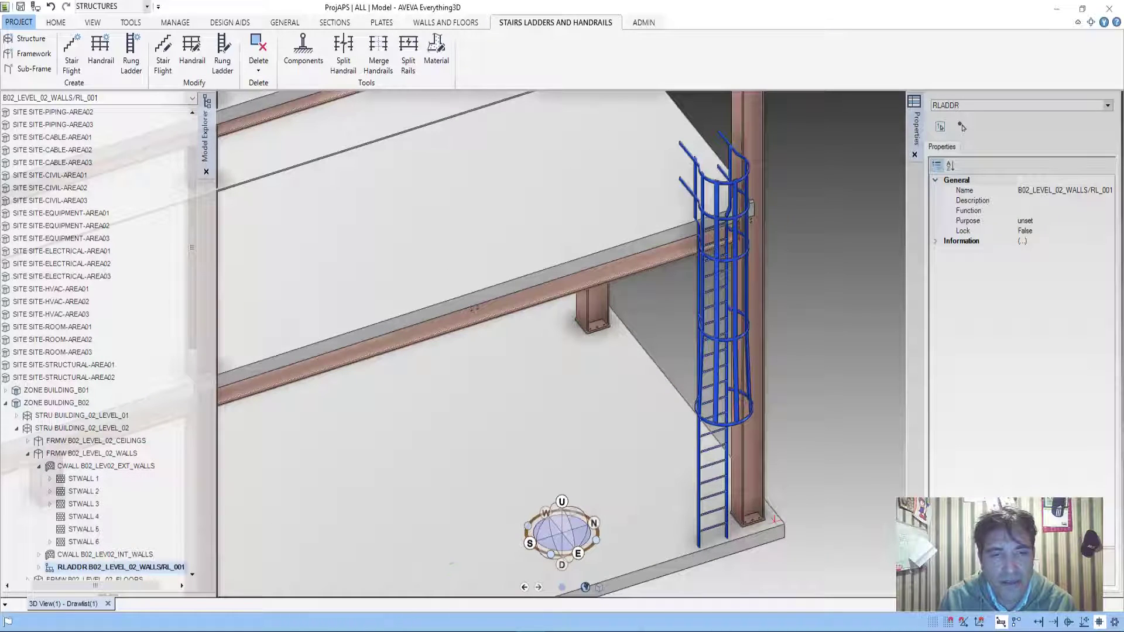
left_click(364, 579)
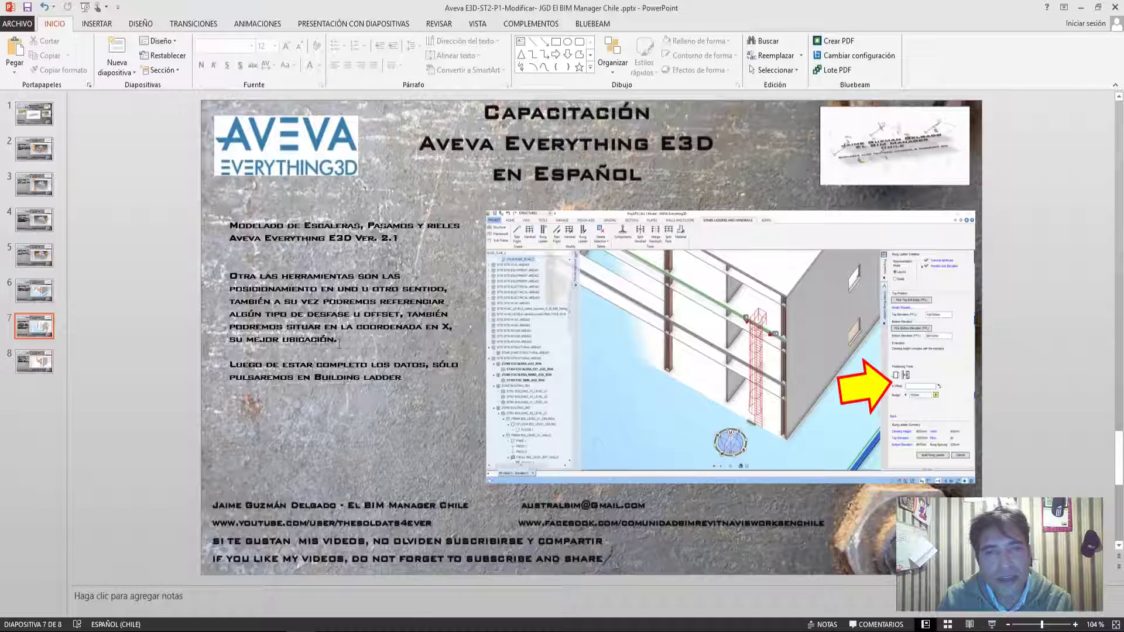
- Advance to PowerPoint's closing slide 8, then zoom out on the E3D building model
scroll(339, 344, "down", 1)
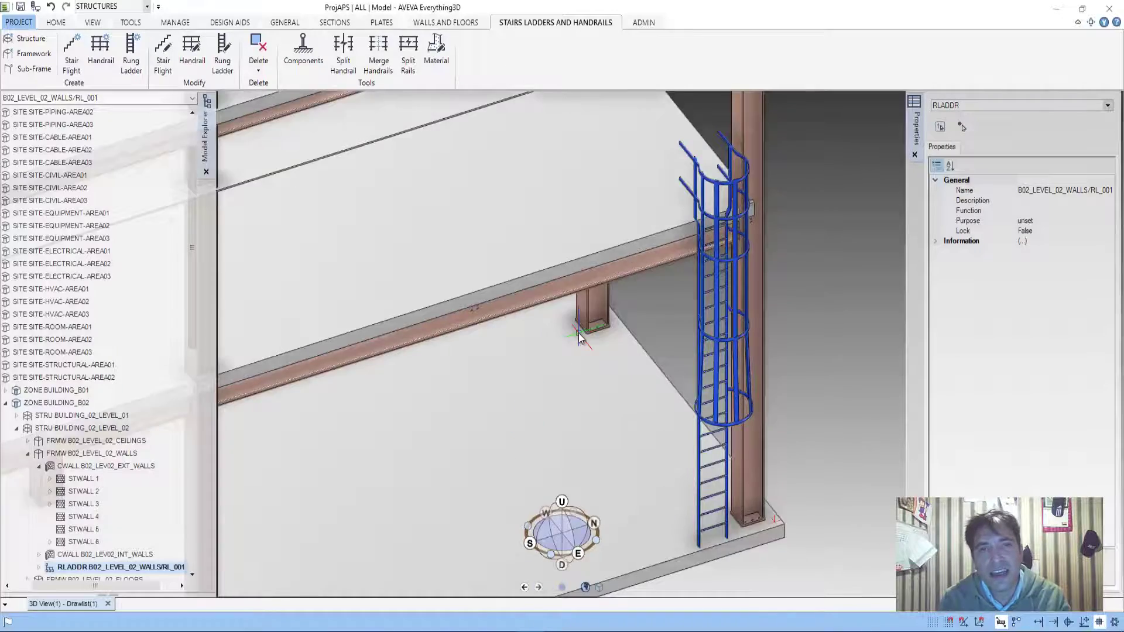
scroll(579, 333, "down", 5)
- Orbit around the multi-storey building to show caged ladder RL_001 from several sides and above
scroll(579, 333, "down", 3)
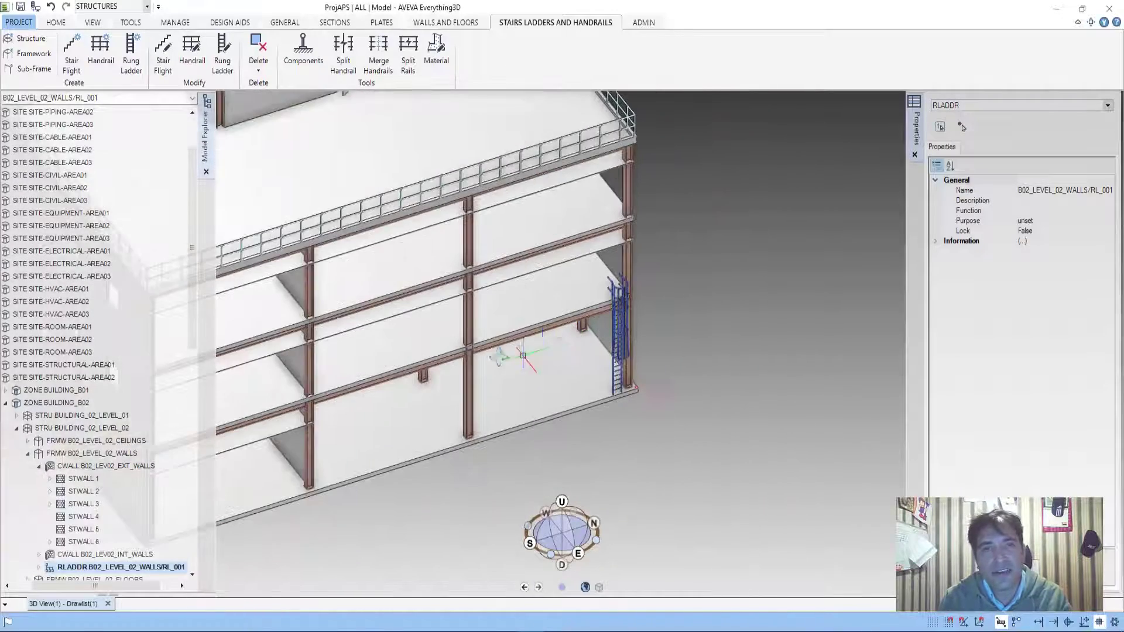
middle_click_drag(516, 353, 604, 444)
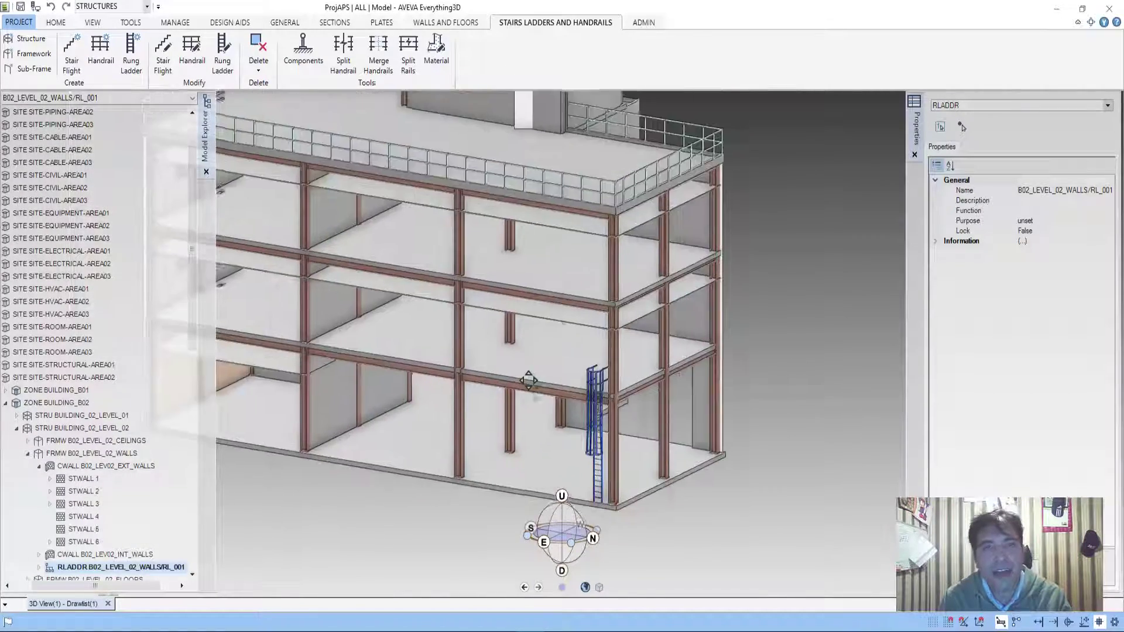
scroll(582, 371, "down", 2)
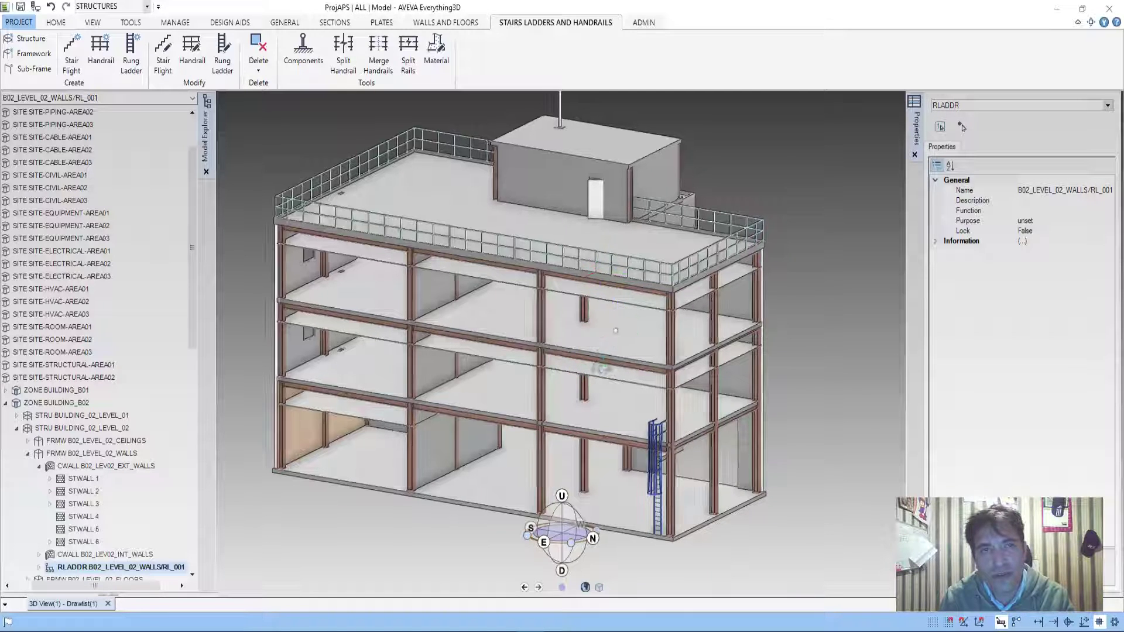
middle_click_drag(615, 331, 706, 331)
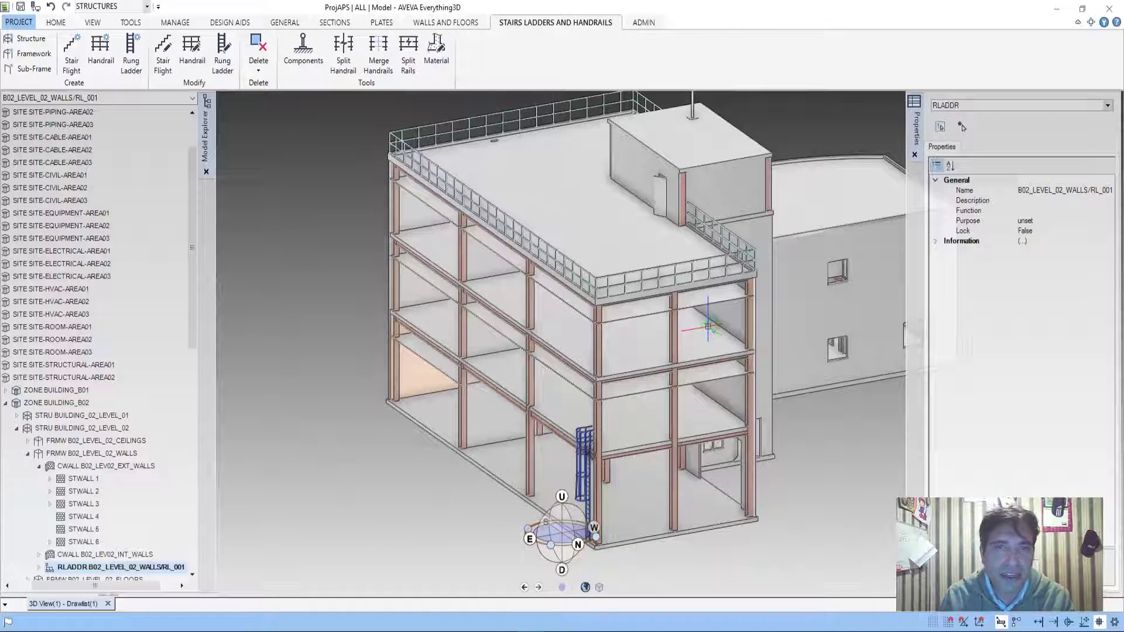
middle_click_drag(709, 326, 637, 345)
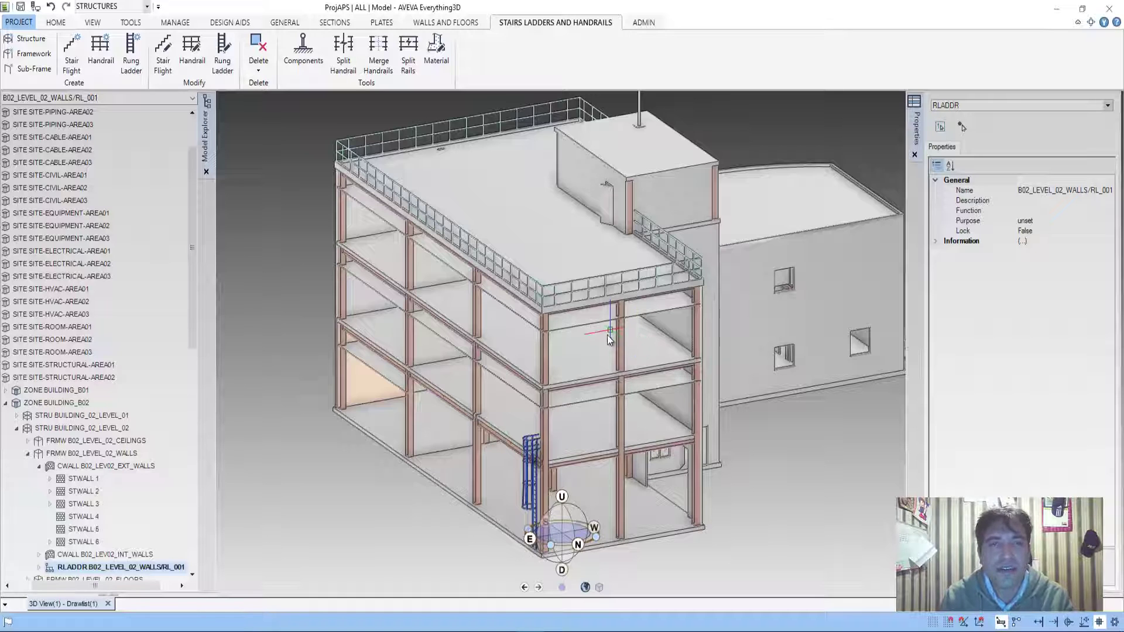
middle_click_drag(578, 339, 648, 359)
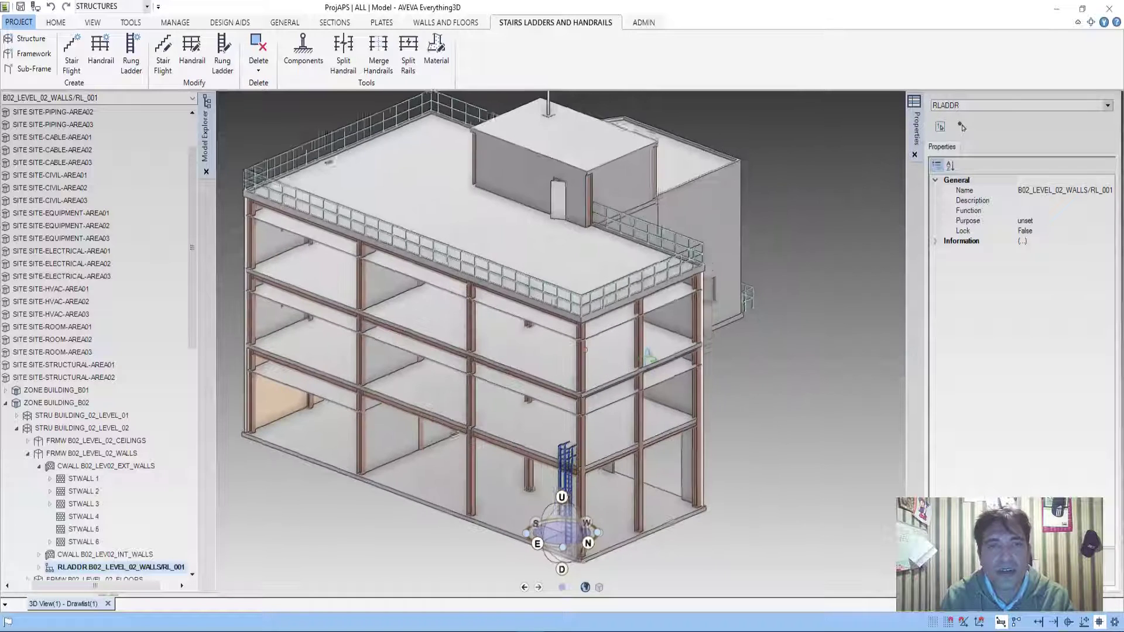
mouse_move(539, 337)
middle_mouse_down()
mouse_move(553, 350)
mouse_move(659, 370)
middle_mouse_up()
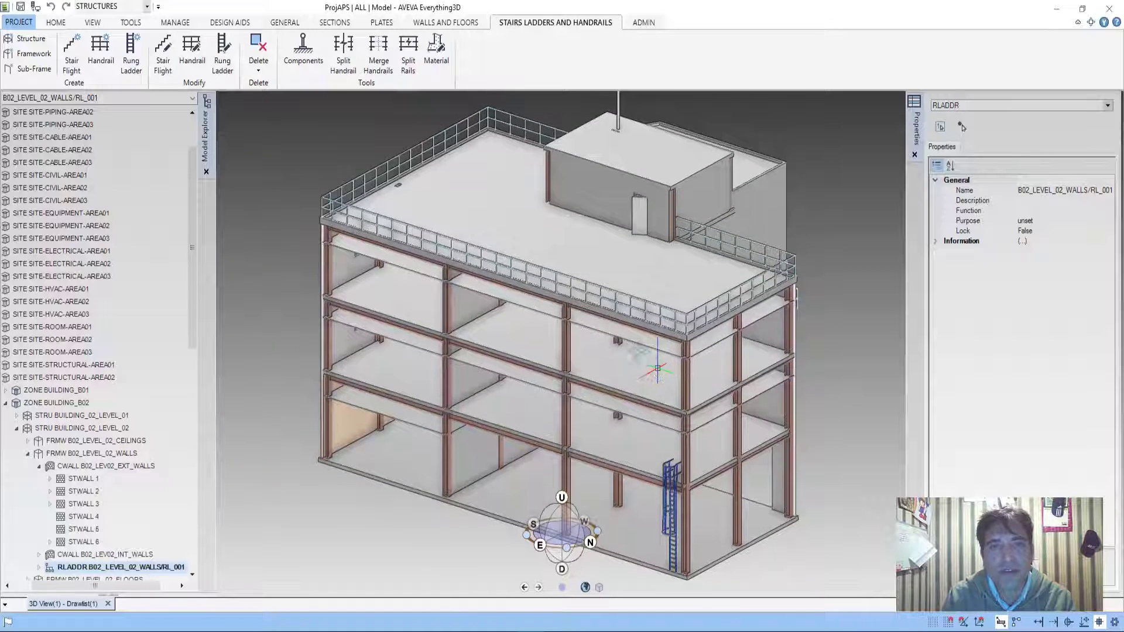
middle_click_drag(470, 330, 643, 343)
middle_click_drag(689, 374, 728, 386)
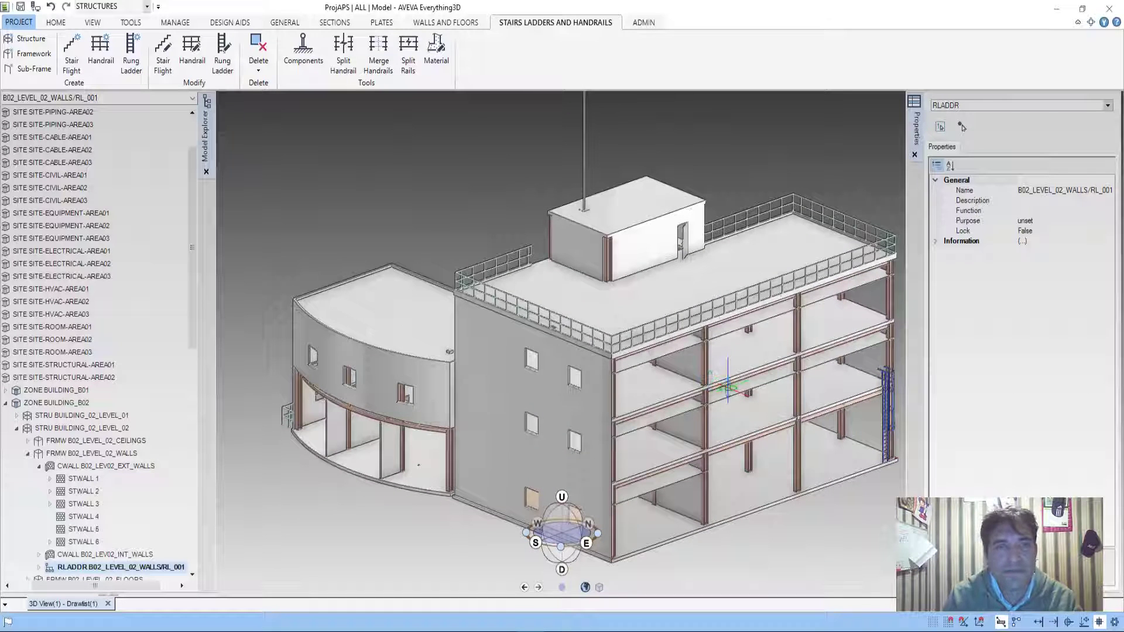